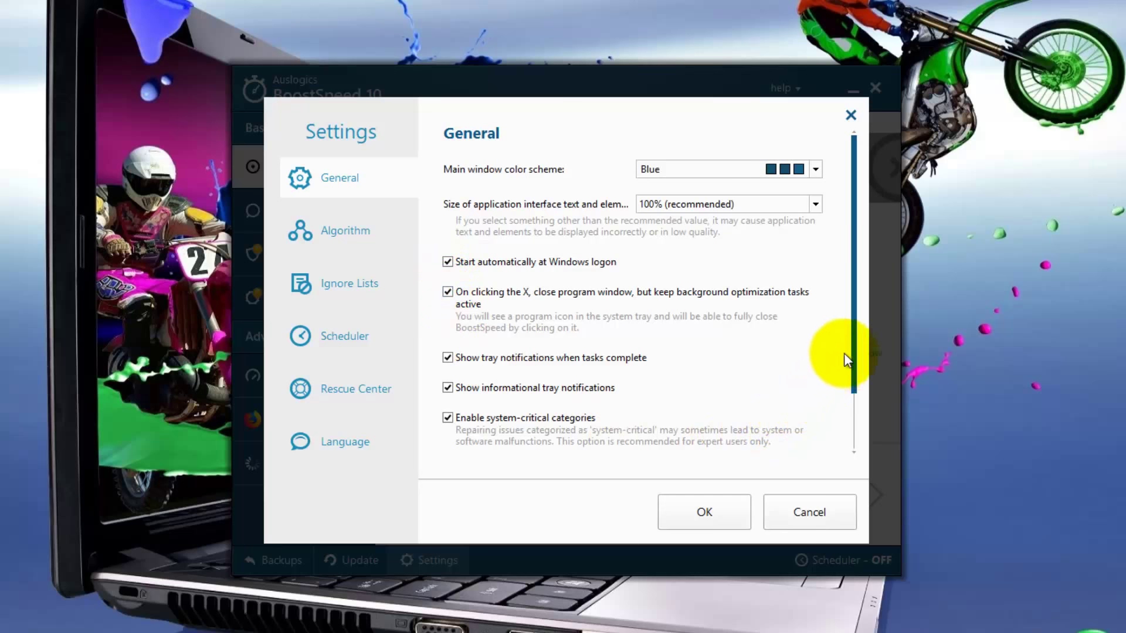
Enable deleting cookies on every cleanup in the General settings.
{"action": "left_click", "coordinate": [854, 339]}
{"action": "left_click_drag", "start_coordinate": [855, 342], "coordinate": [861, 402]}
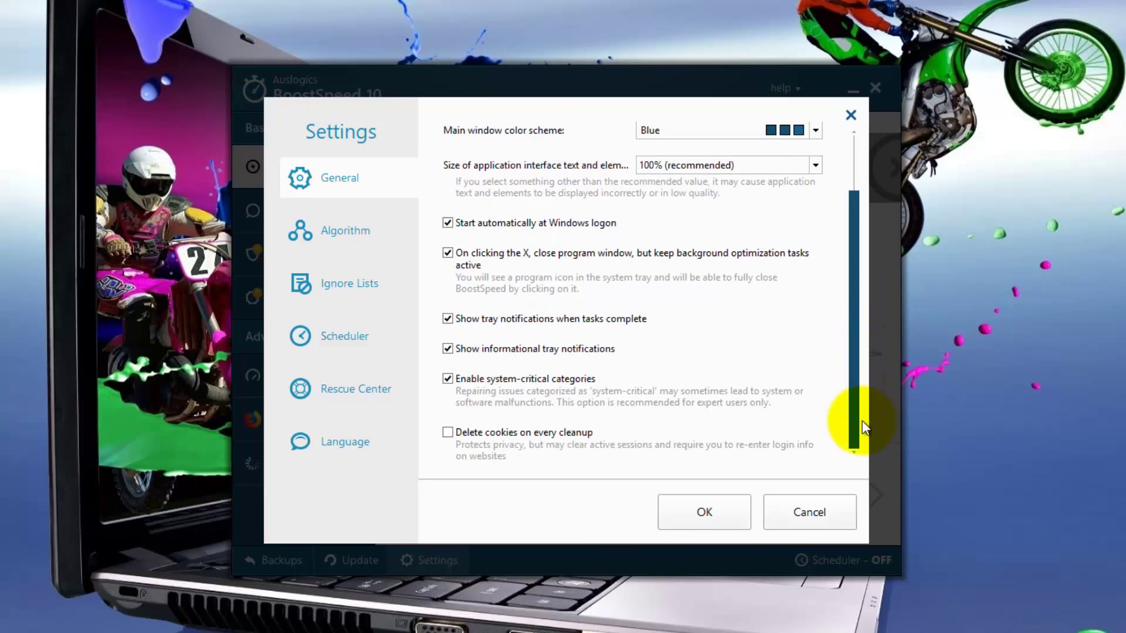
{"action": "left_click", "coordinate": [448, 432]}
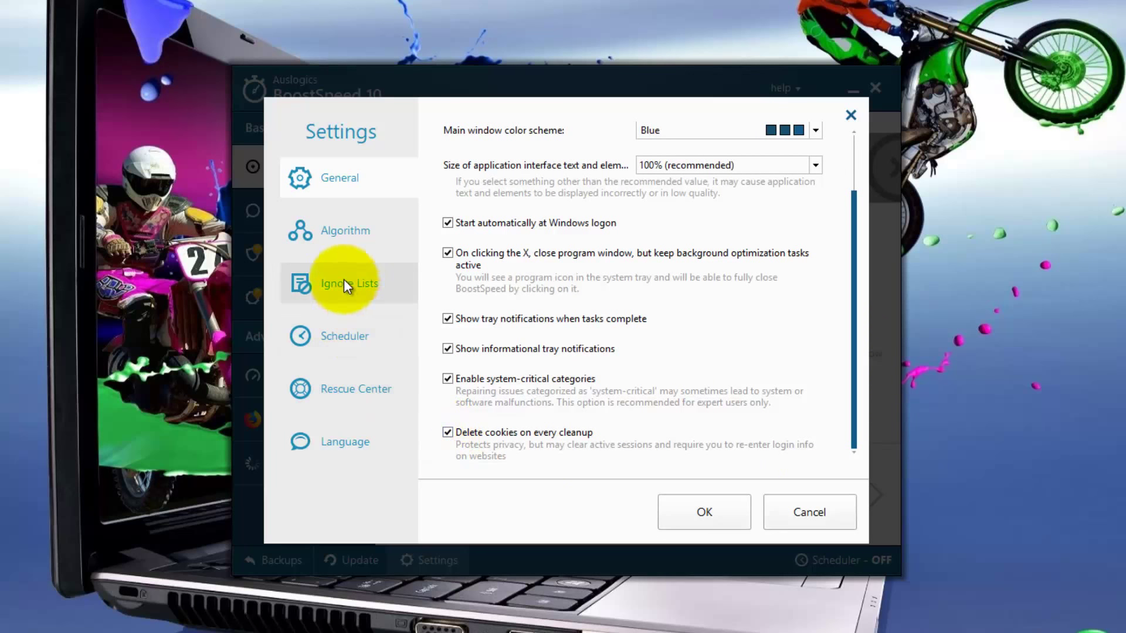
Review the Algorithm wiping options and the Ignore Lists settings for disk paths and registry keys.
{"action": "left_click", "coordinate": [334, 226]}
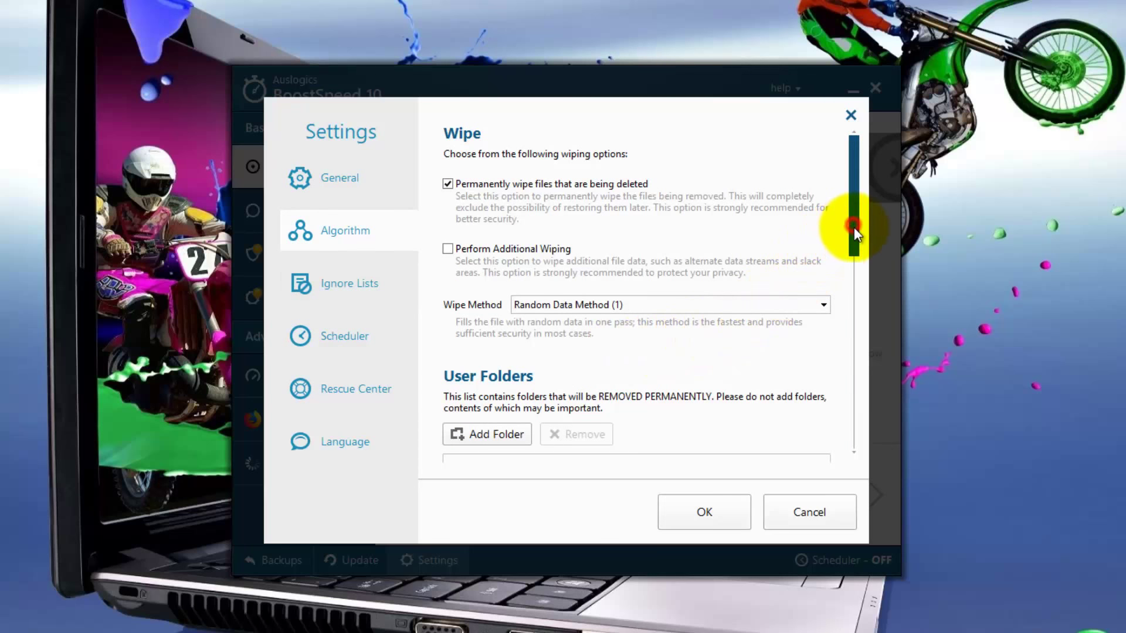
{"action": "mouse_move", "coordinate": [854, 229]}
{"action": "left_mouse_down"}
{"action": "mouse_move", "coordinate": [866, 325]}
{"action": "mouse_move", "coordinate": [858, 429]}
{"action": "mouse_move", "coordinate": [867, 214]}
{"action": "left_mouse_up"}
{"action": "left_click", "coordinate": [323, 280]}
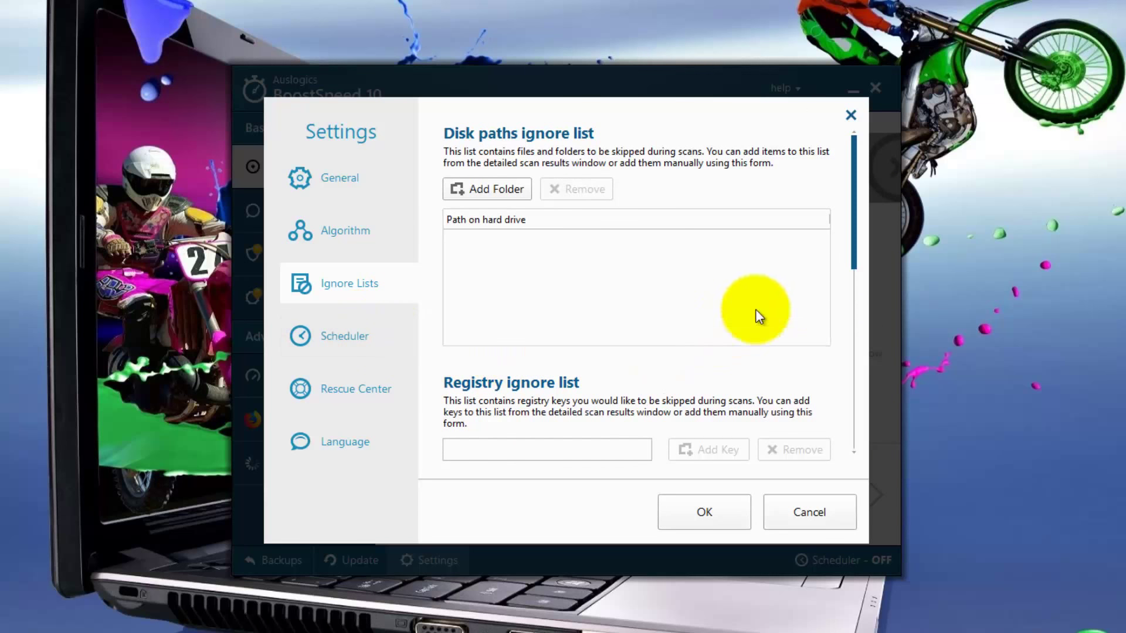
{"action": "mouse_move", "coordinate": [850, 254]}
{"action": "left_mouse_down"}
{"action": "mouse_move", "coordinate": [838, 444]}
{"action": "mouse_move", "coordinate": [849, 237]}
{"action": "left_mouse_up"}
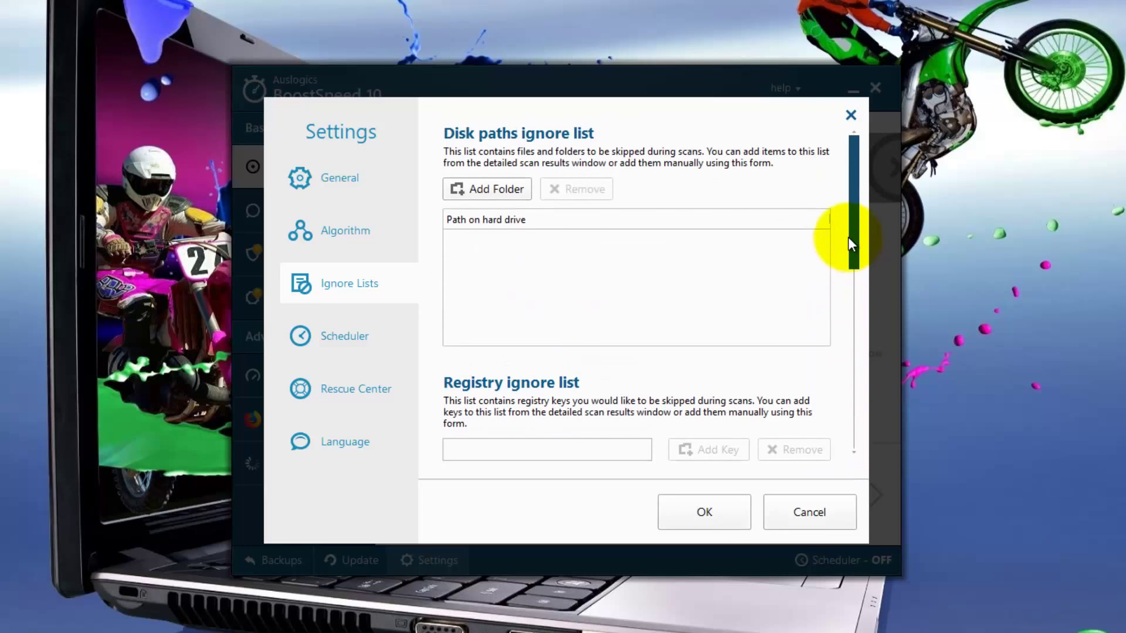
{"action": "left_click", "coordinate": [340, 344]}
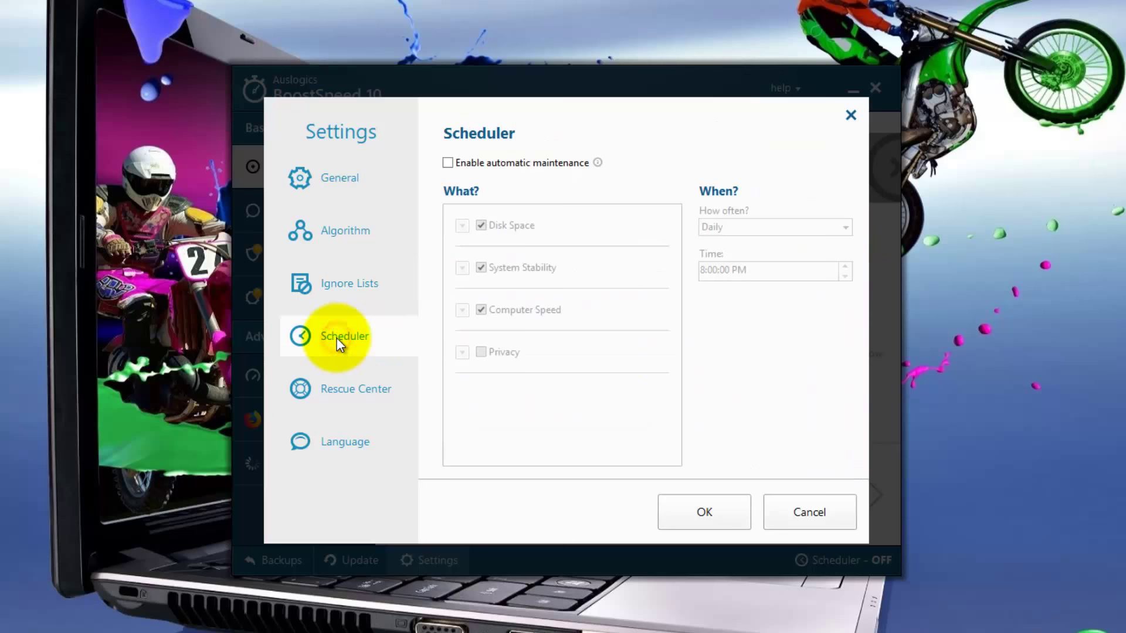
{"action": "left_click", "coordinate": [451, 167]}
{"action": "left_click", "coordinate": [452, 167]}
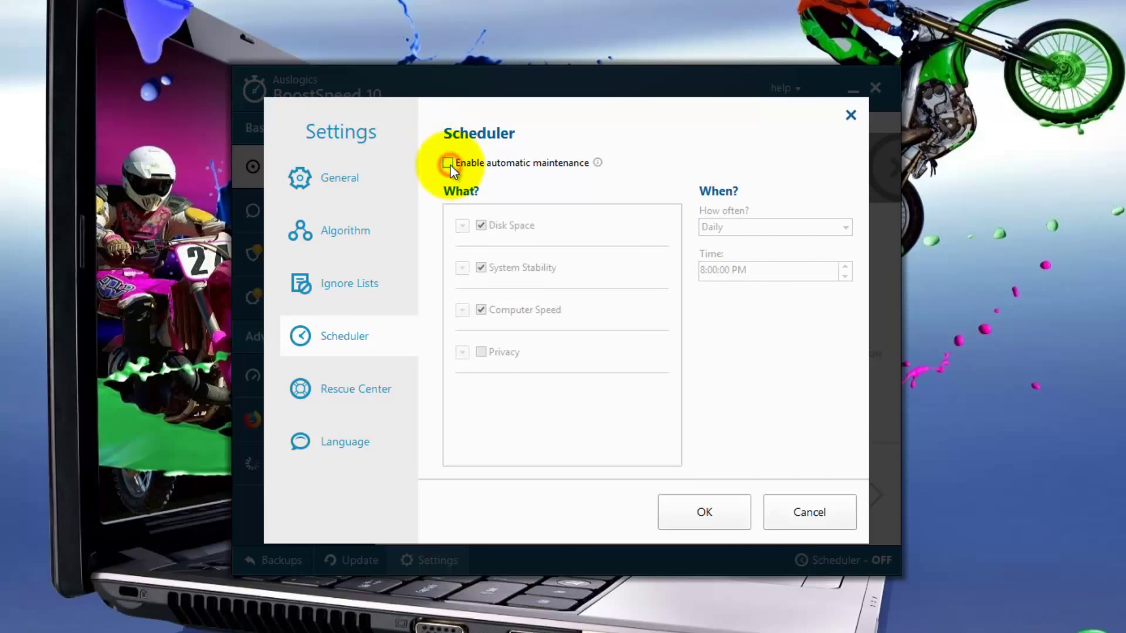
Review the Rescue Center backup options and the language list, and save the settings.
{"action": "left_click", "coordinate": [343, 384]}
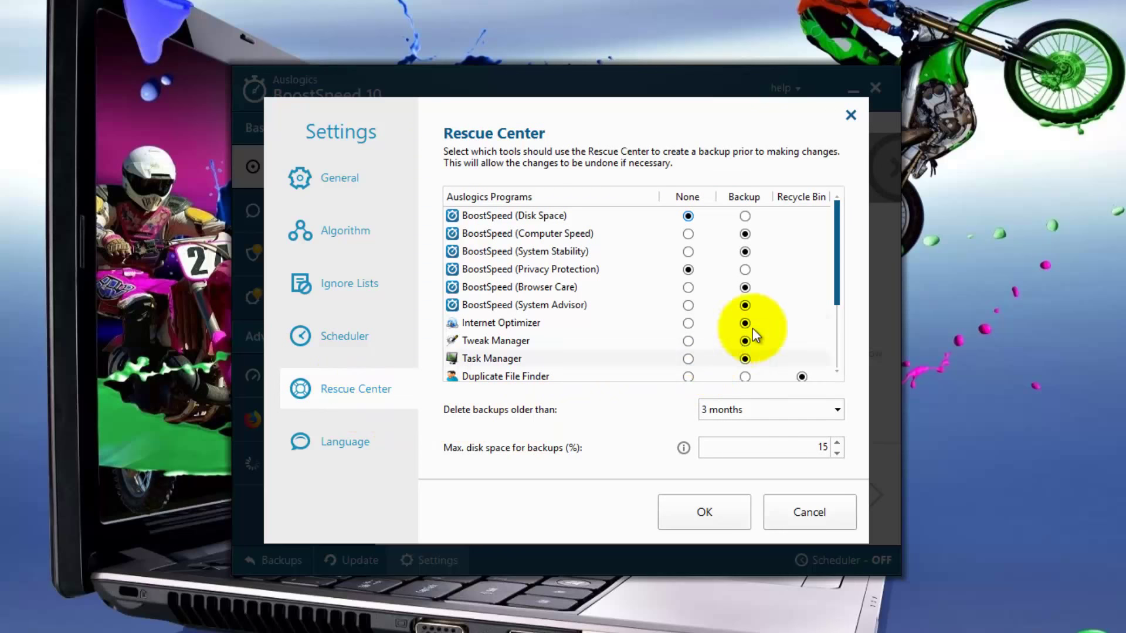
{"action": "left_click", "coordinate": [837, 281]}
{"action": "mouse_move", "coordinate": [833, 287]}
{"action": "left_mouse_down"}
{"action": "mouse_move", "coordinate": [831, 343]}
{"action": "mouse_move", "coordinate": [818, 271]}
{"action": "left_mouse_up"}
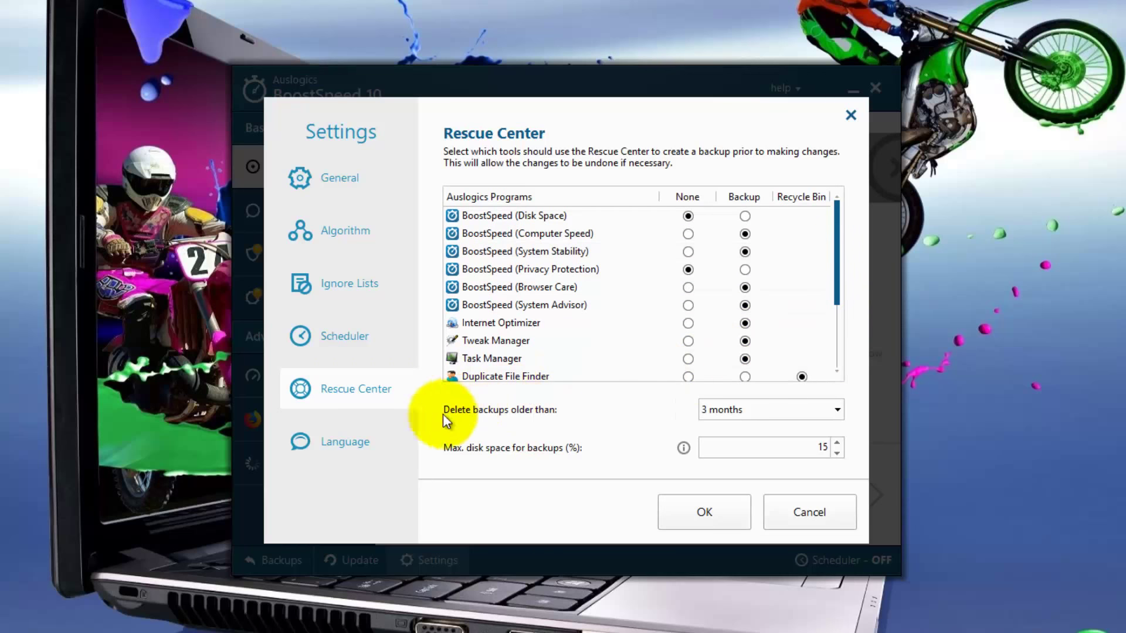
{"action": "left_click", "coordinate": [346, 443]}
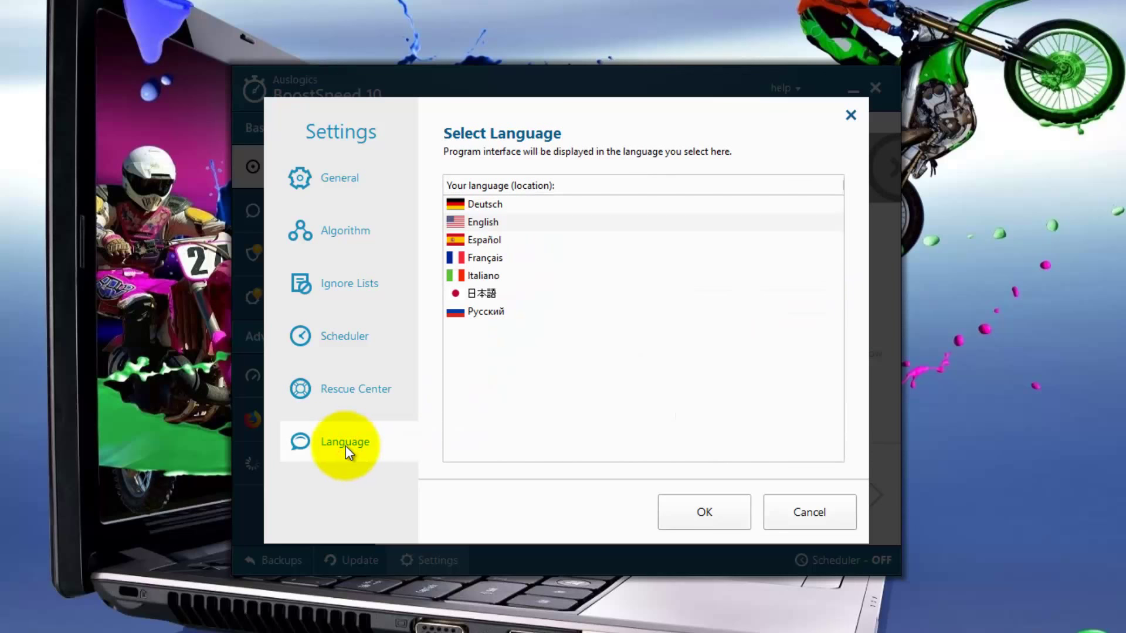
{"action": "left_click", "coordinate": [705, 514]}
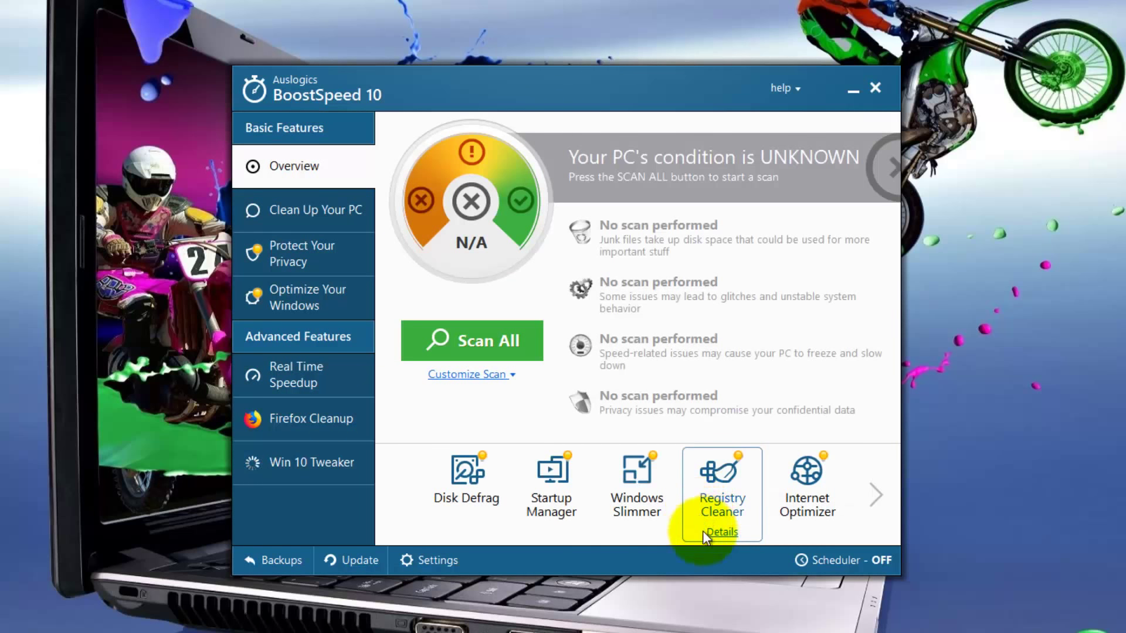
Browse the Overview page's strip of additional tools as far as Task Manager and return to Disk Defrag.
{"action": "left_click", "coordinate": [878, 500]}
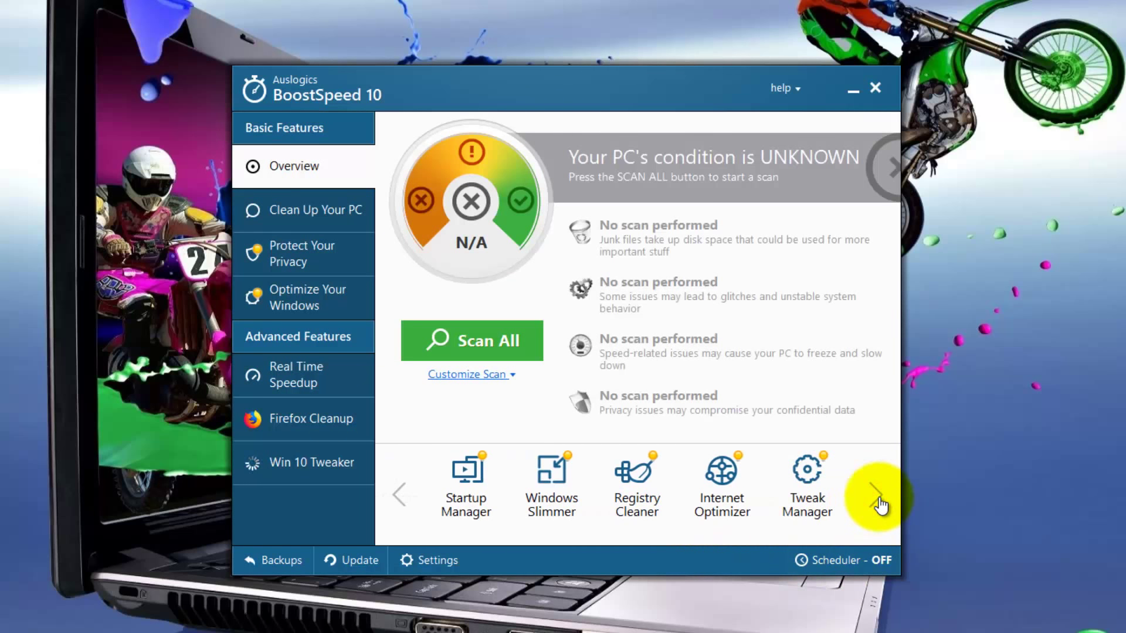
{"action": "left_click", "coordinate": [878, 499]}
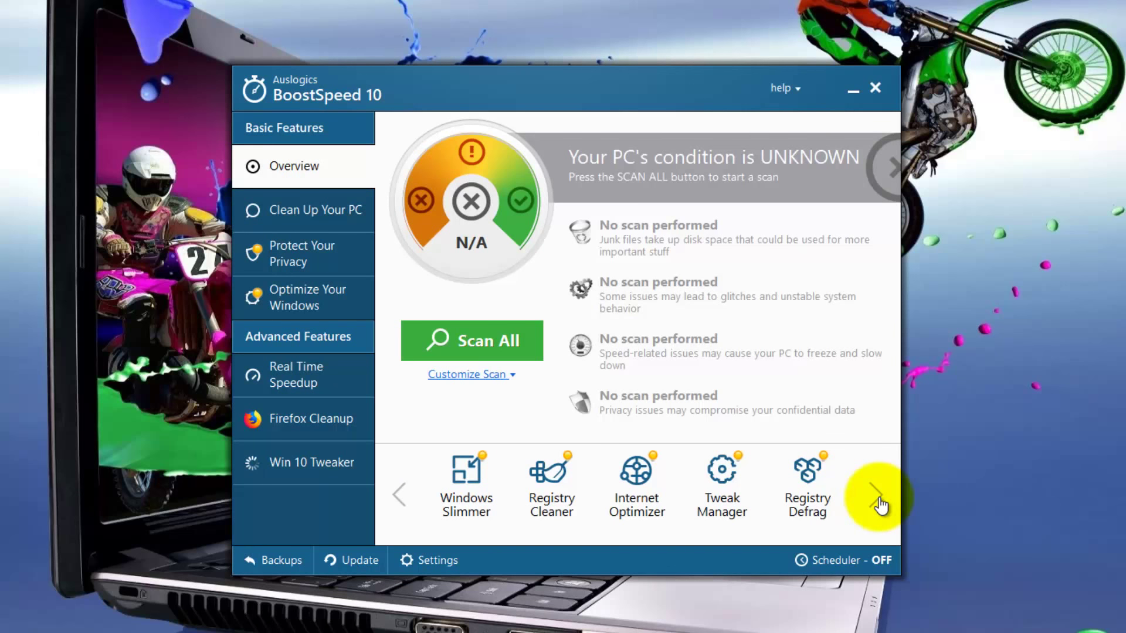
{"action": "left_click", "coordinate": [878, 499]}
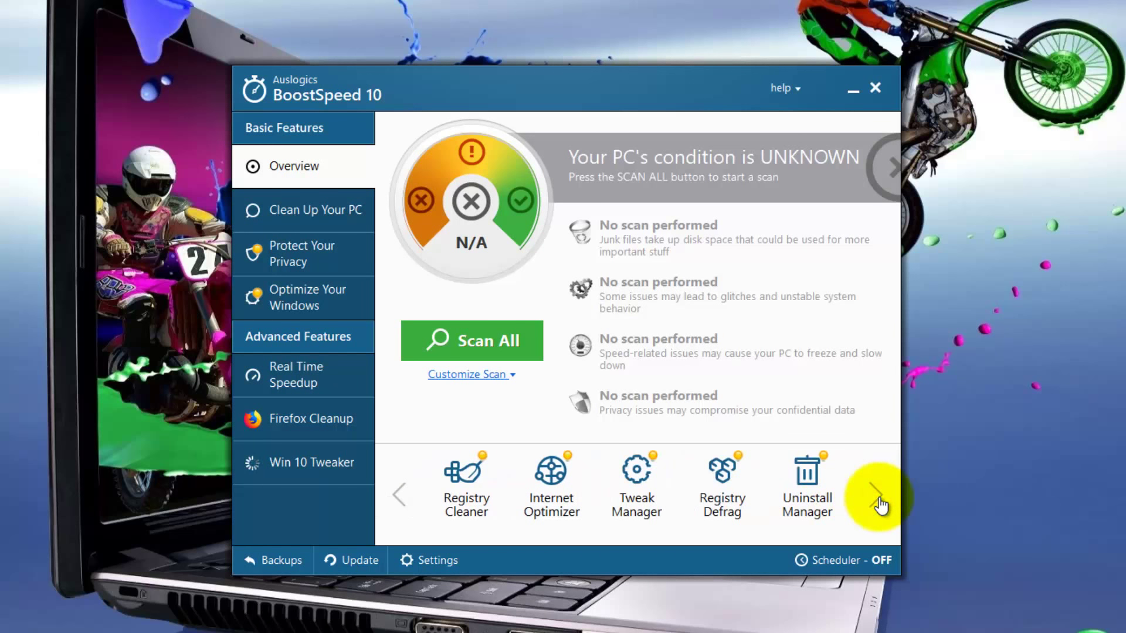
{"action": "left_click", "coordinate": [878, 499]}
{"action": "left_click", "coordinate": [878, 499]}
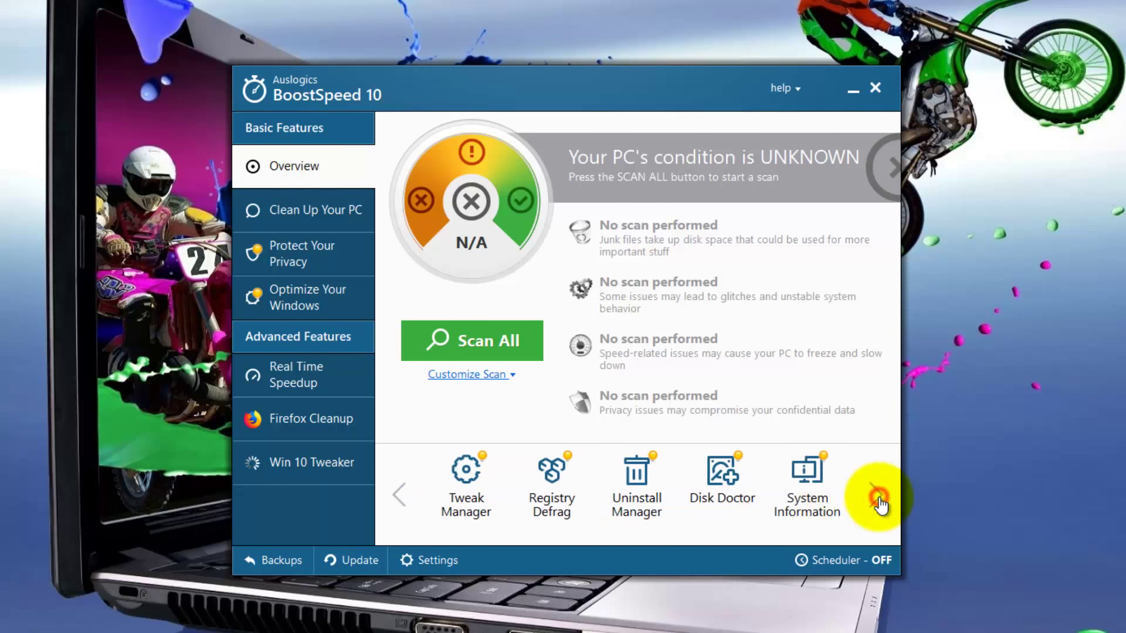
{"action": "left_click", "coordinate": [878, 500]}
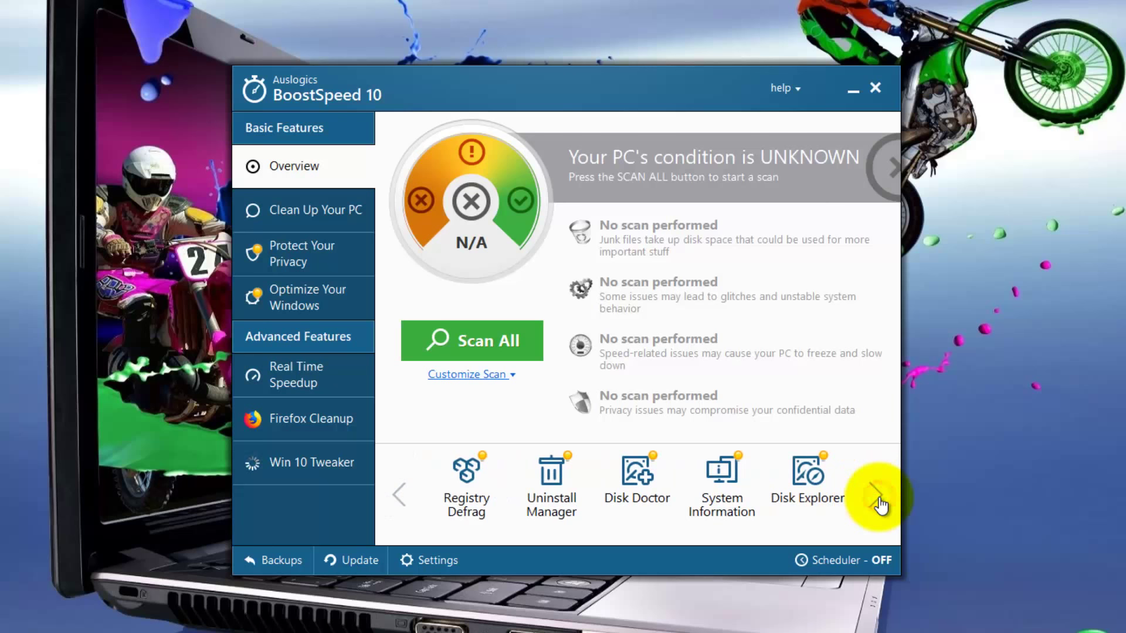
{"action": "left_click", "coordinate": [878, 500]}
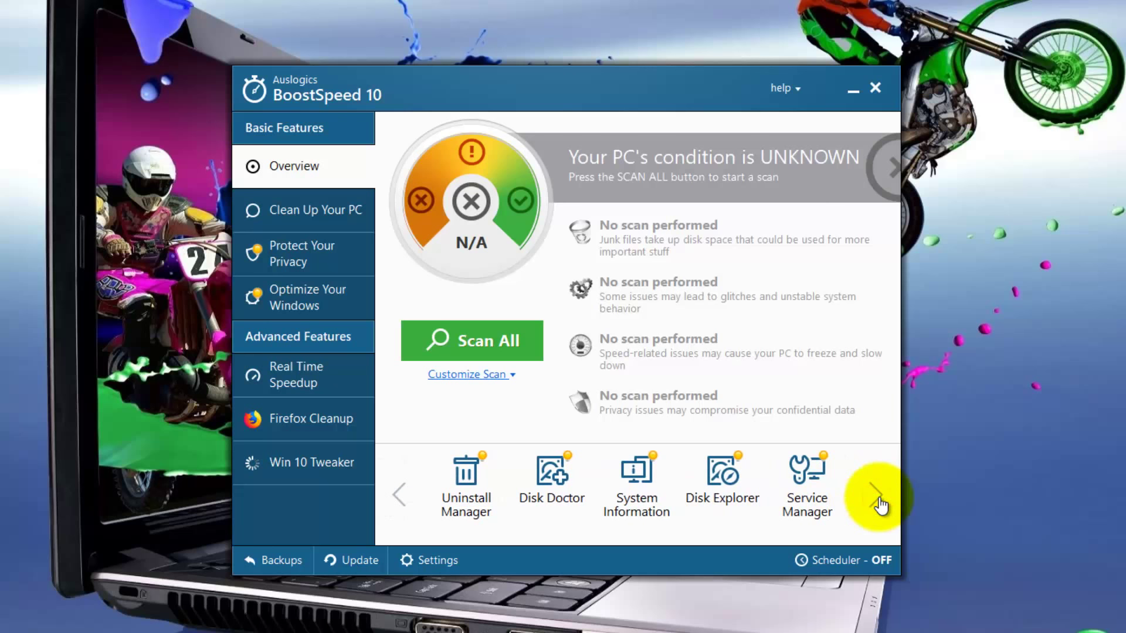
{"action": "left_click", "coordinate": [878, 500]}
{"action": "left_click", "coordinate": [878, 500]}
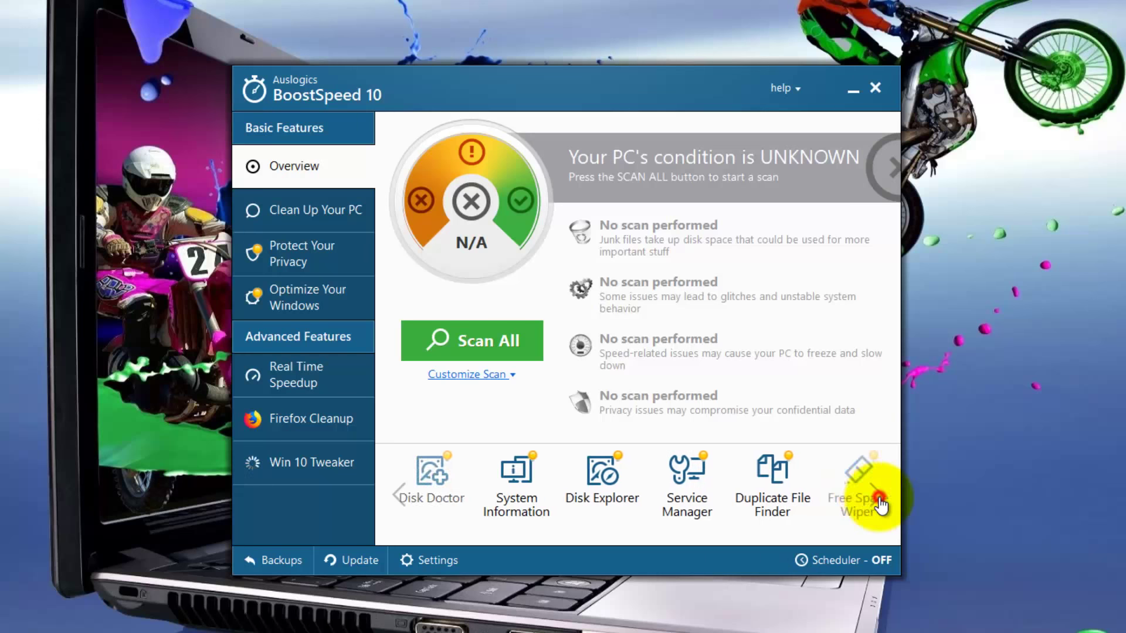
{"action": "left_click", "coordinate": [878, 499]}
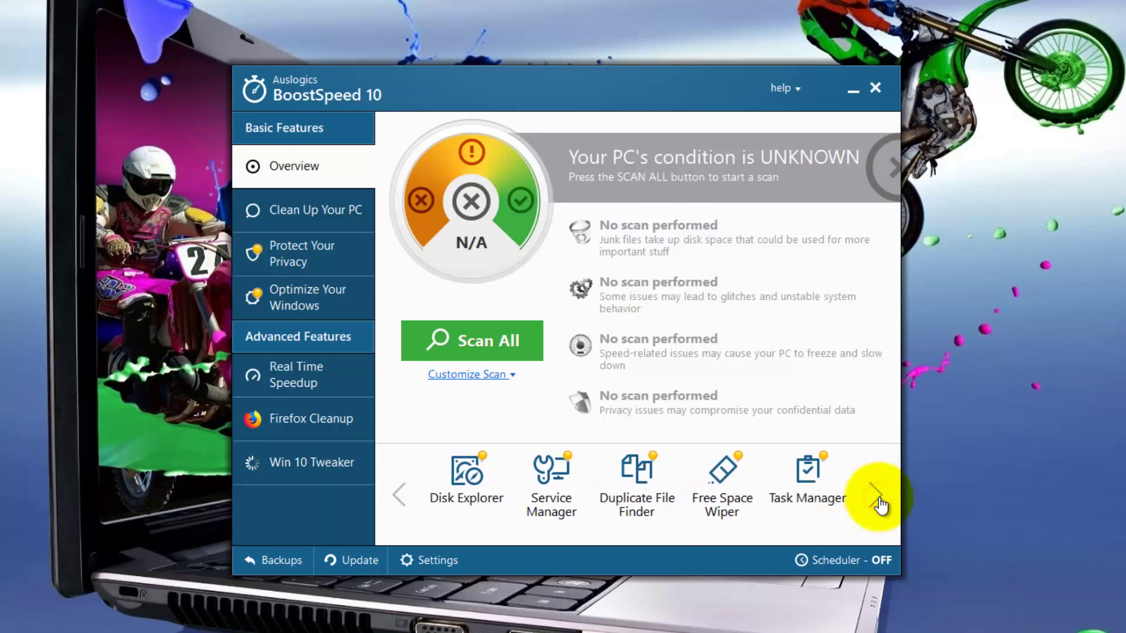
{"action": "left_click", "coordinate": [399, 495]}
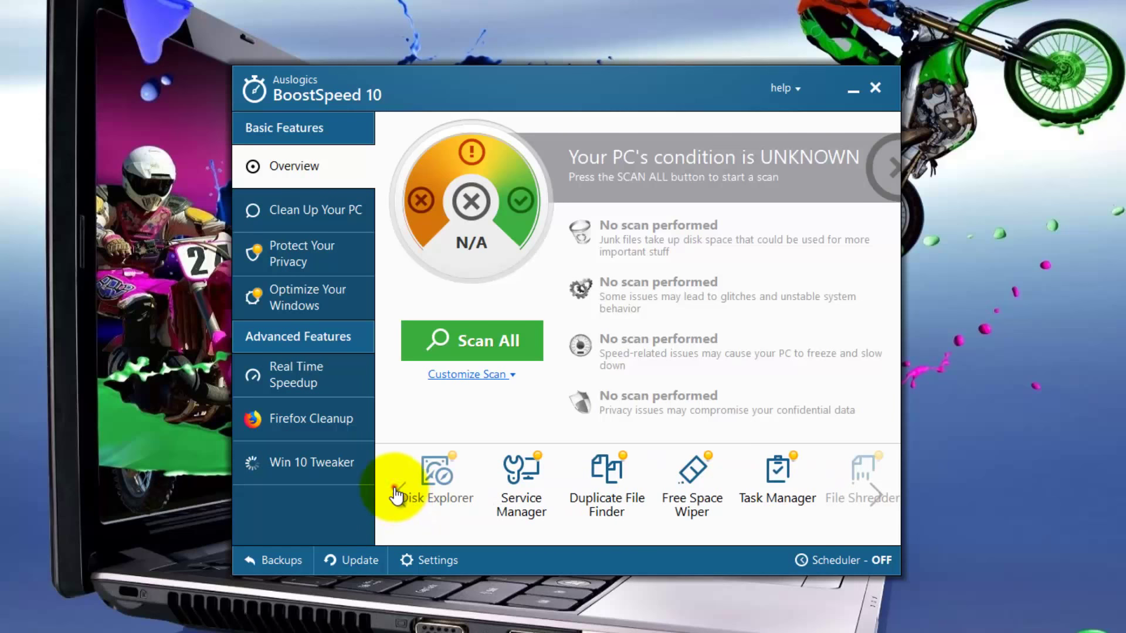
{"action": "left_click", "coordinate": [397, 495]}
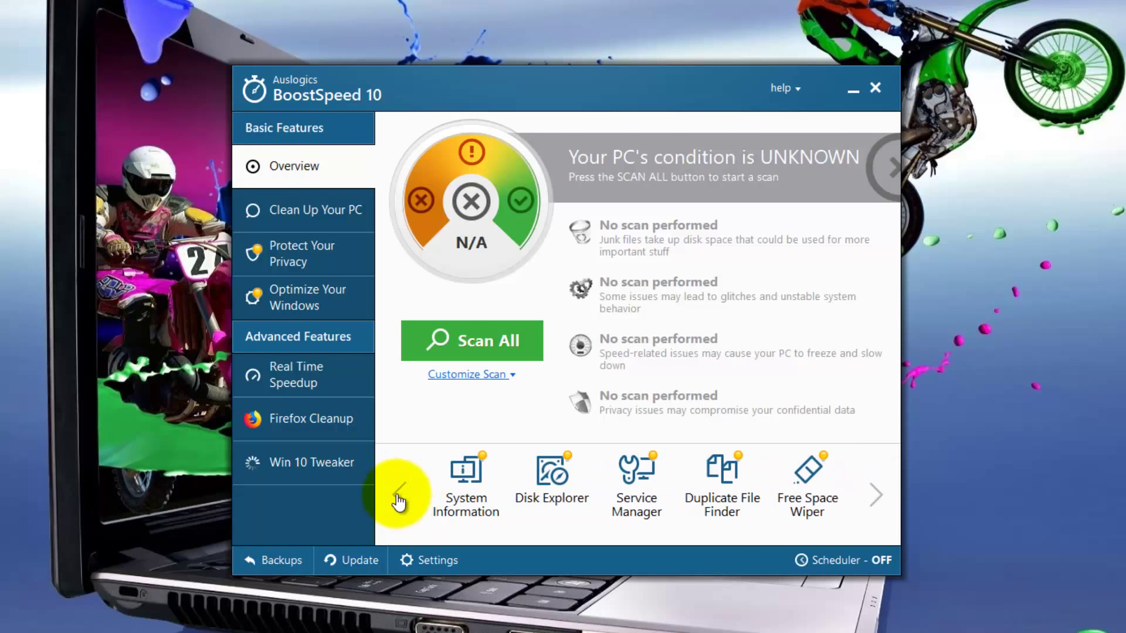
{"action": "left_click", "coordinate": [398, 498]}
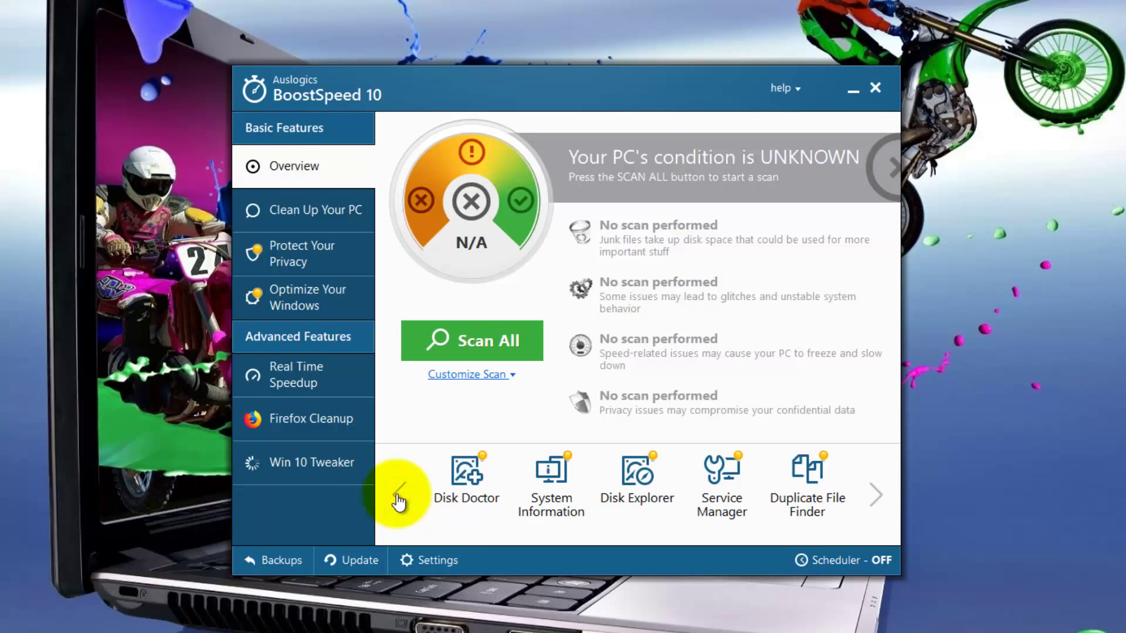
{"action": "left_click", "coordinate": [397, 497]}
{"action": "left_click", "coordinate": [397, 497]}
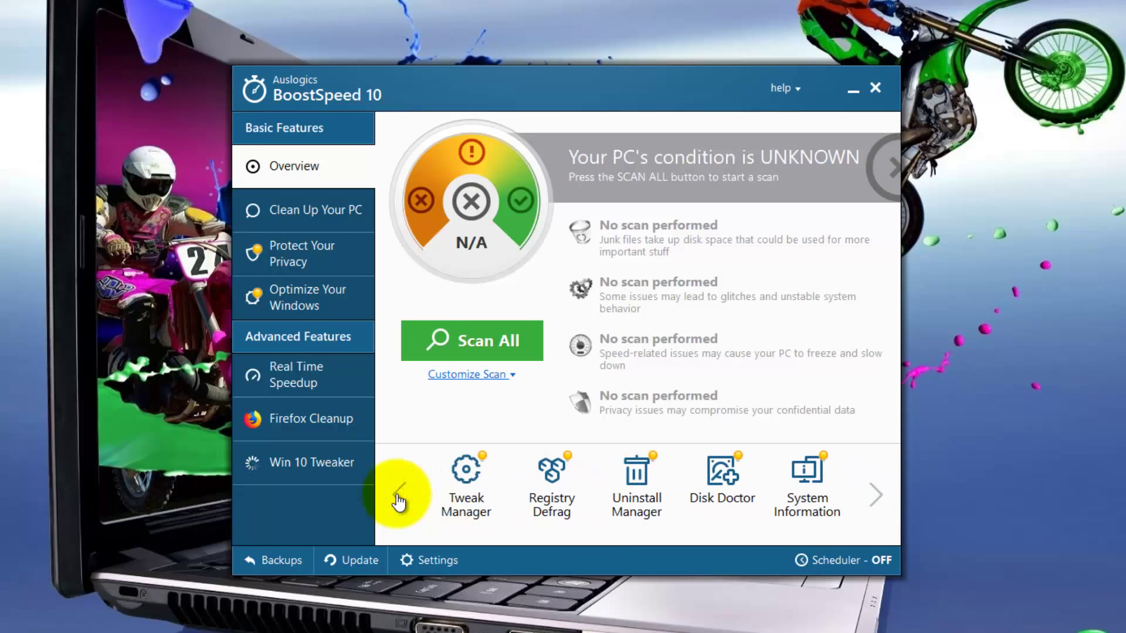
{"action": "left_click", "coordinate": [398, 497]}
{"action": "left_click", "coordinate": [397, 498]}
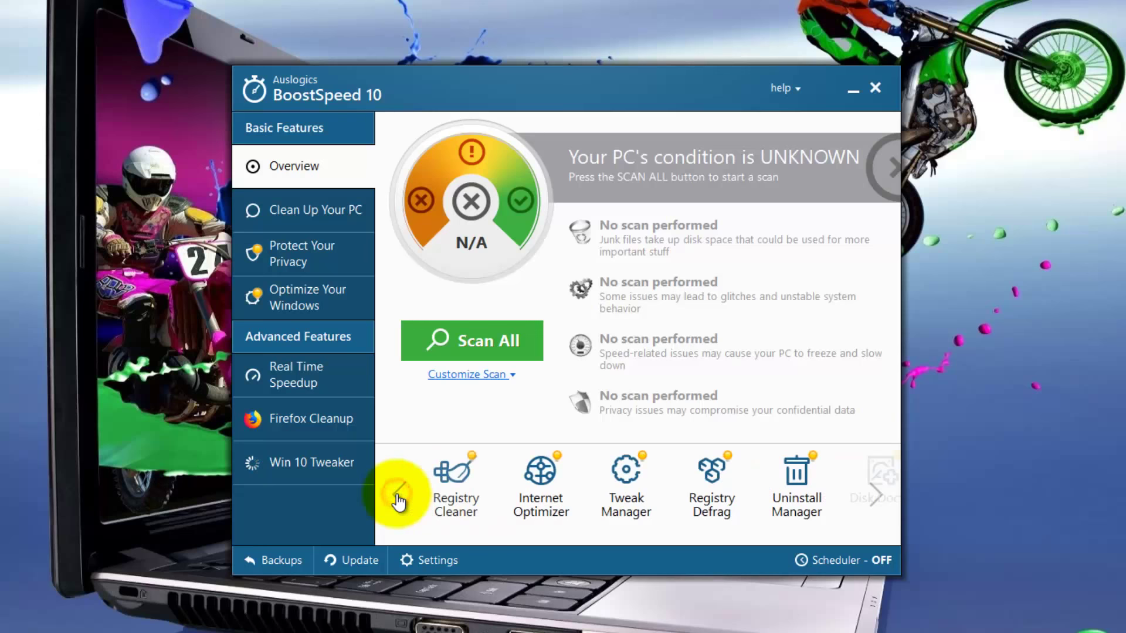
{"action": "left_click", "coordinate": [398, 497]}
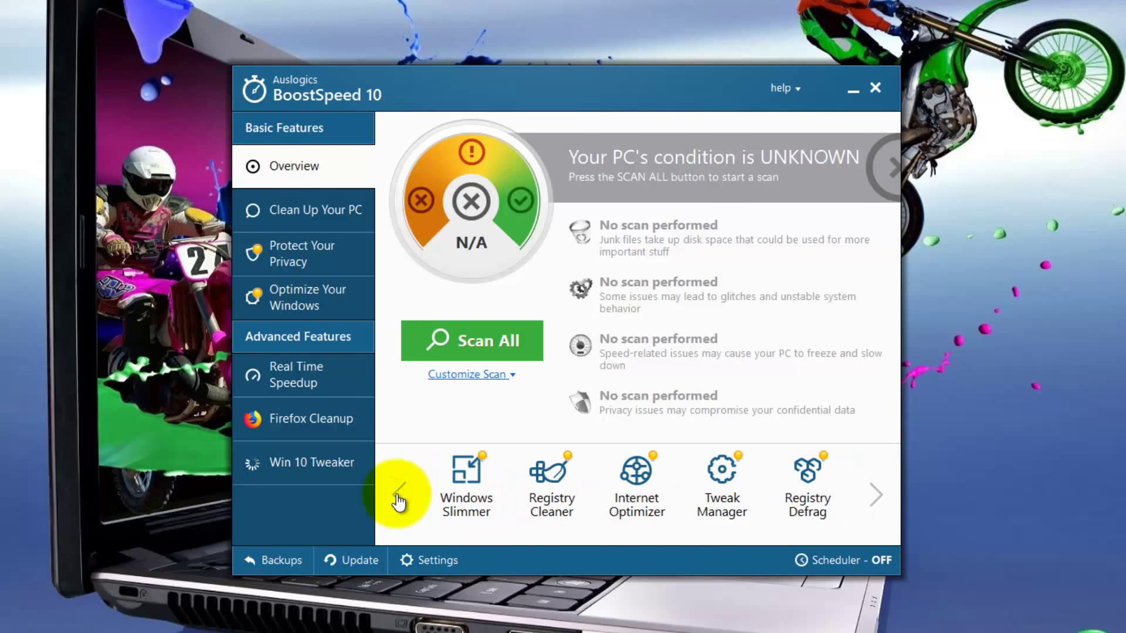
{"action": "left_click", "coordinate": [398, 497]}
{"action": "left_click", "coordinate": [398, 497]}
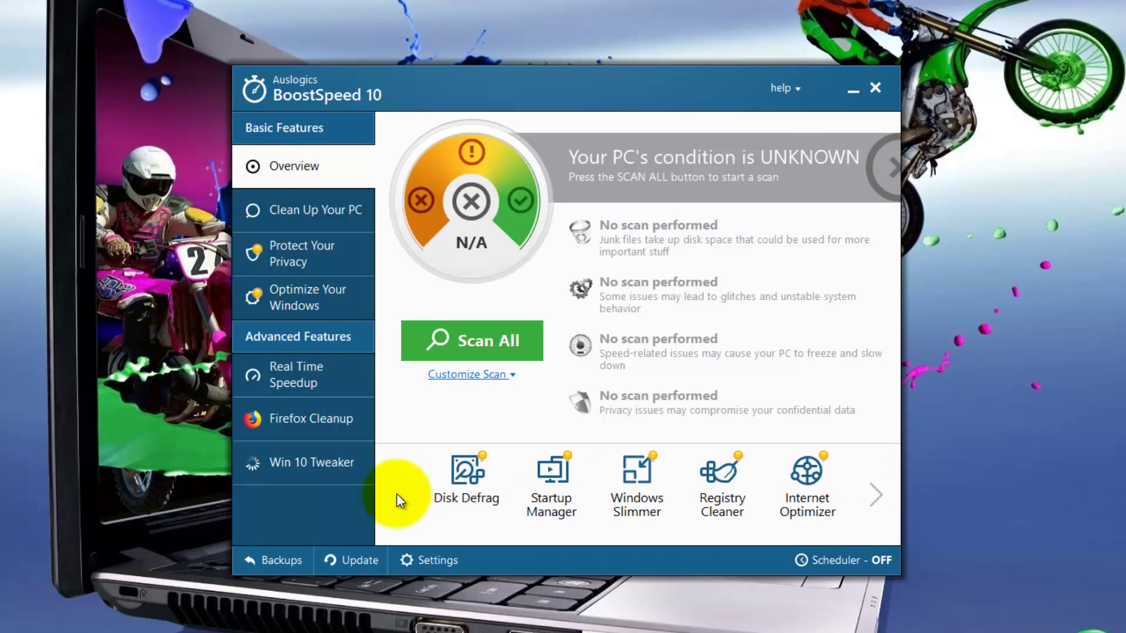
Scan the whole PC and resolve all issues, reviewing the cleanup and privacy results.
{"action": "left_click", "coordinate": [479, 340]}
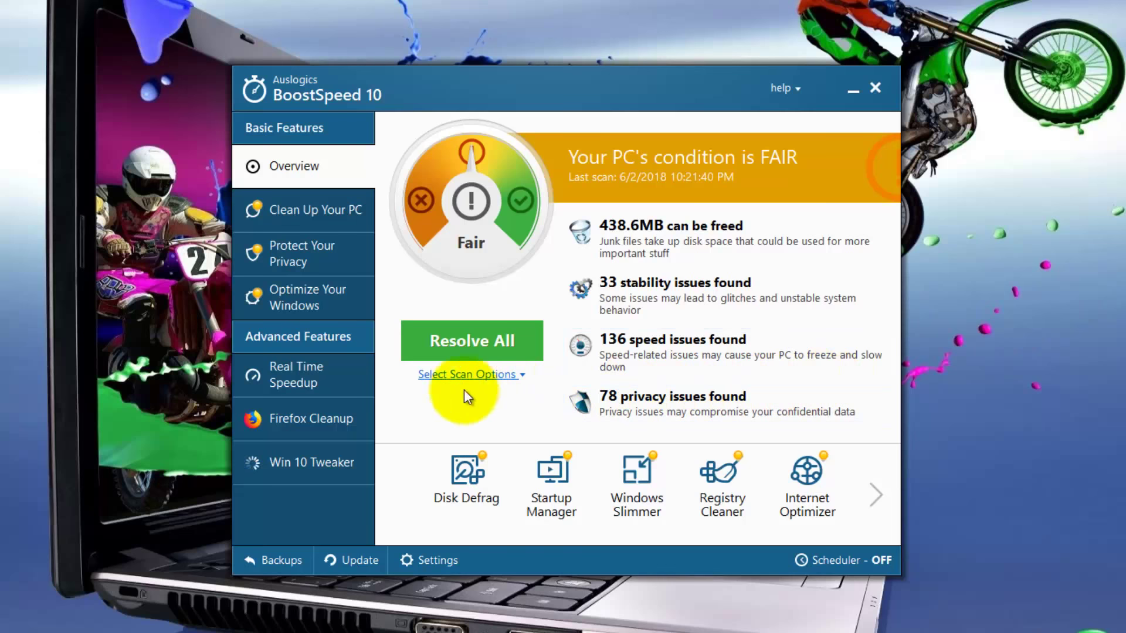
{"action": "left_click", "coordinate": [462, 343]}
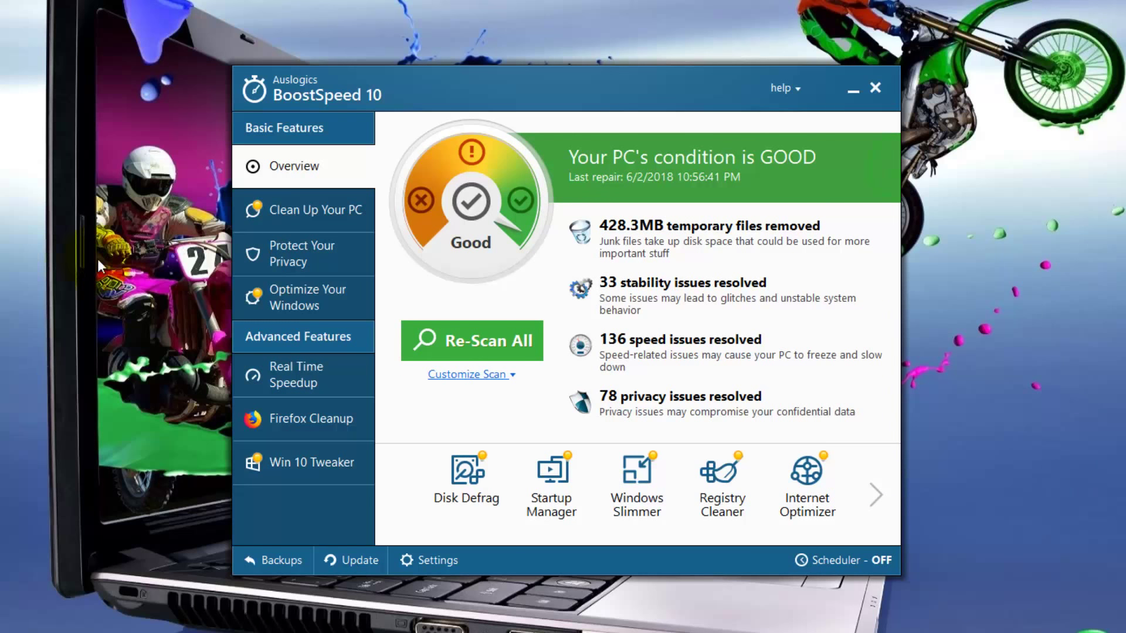
{"action": "left_click", "coordinate": [299, 210]}
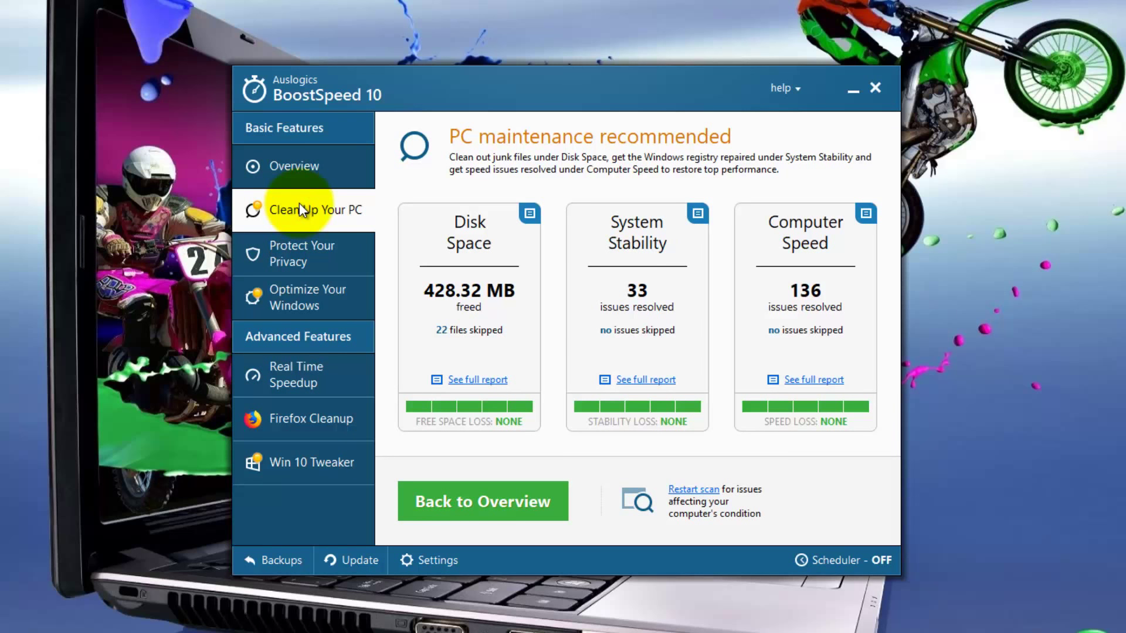
{"action": "left_click", "coordinate": [300, 258]}
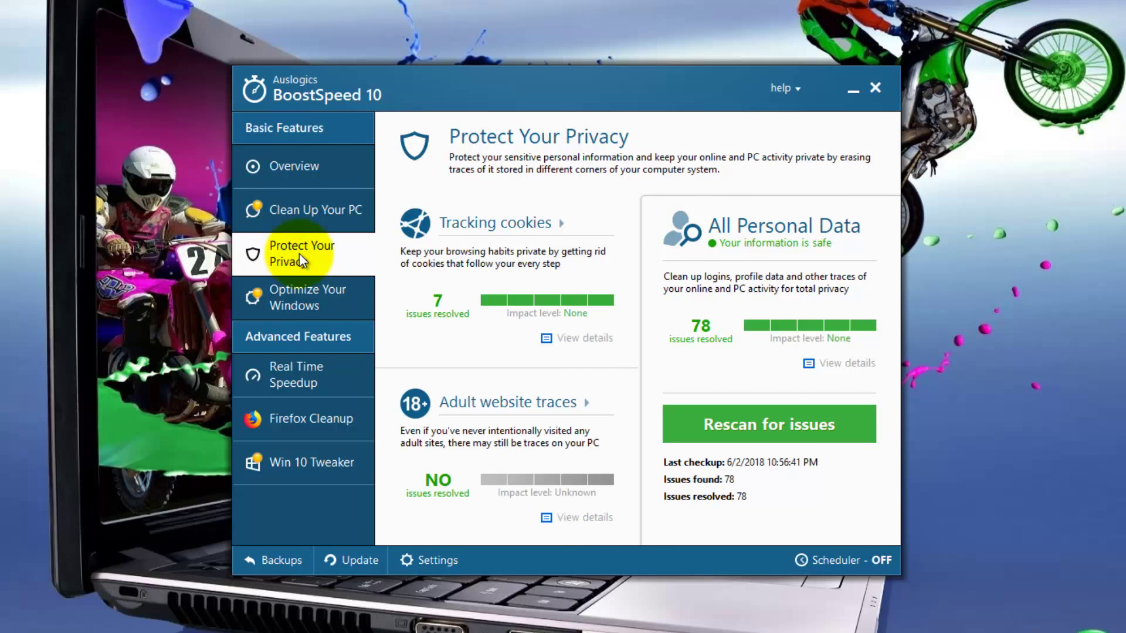
Analyze Windows for tweaks and apply Disable Password on Wakeup, Disable first logon animation and Launch startup items with no delay.
{"action": "left_click", "coordinate": [298, 297]}
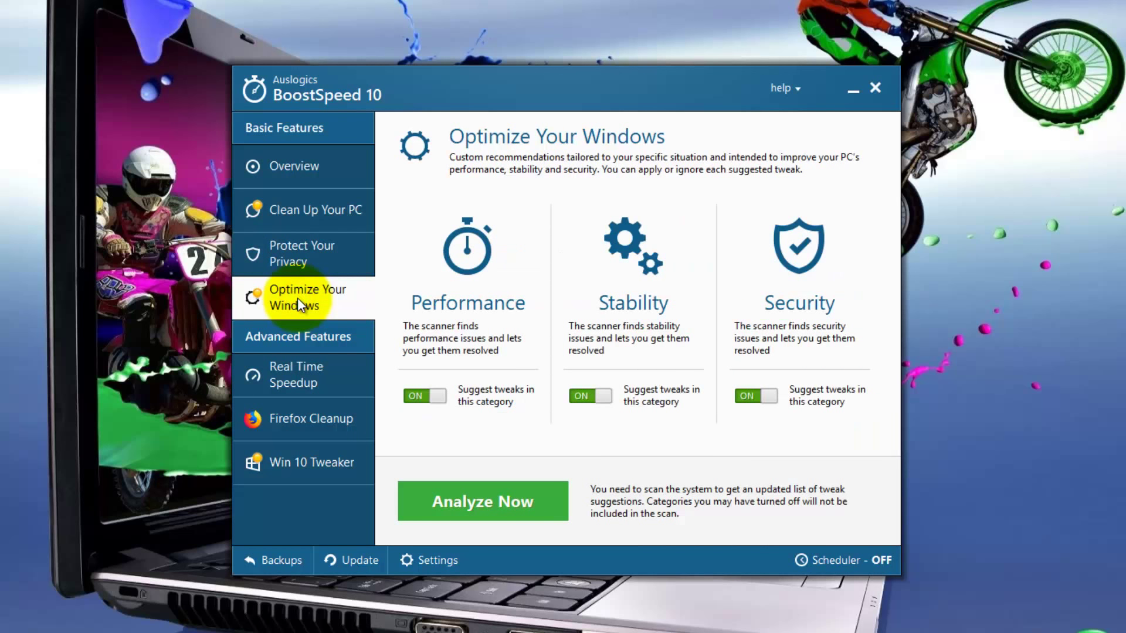
{"action": "left_click", "coordinate": [481, 498]}
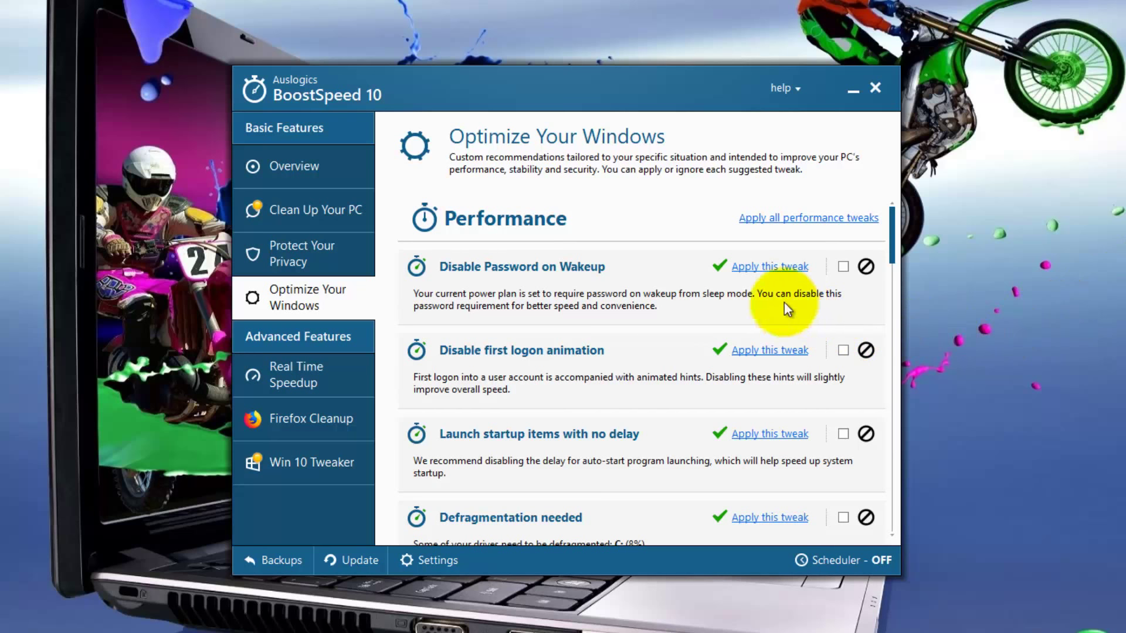
{"action": "left_click", "coordinate": [764, 266]}
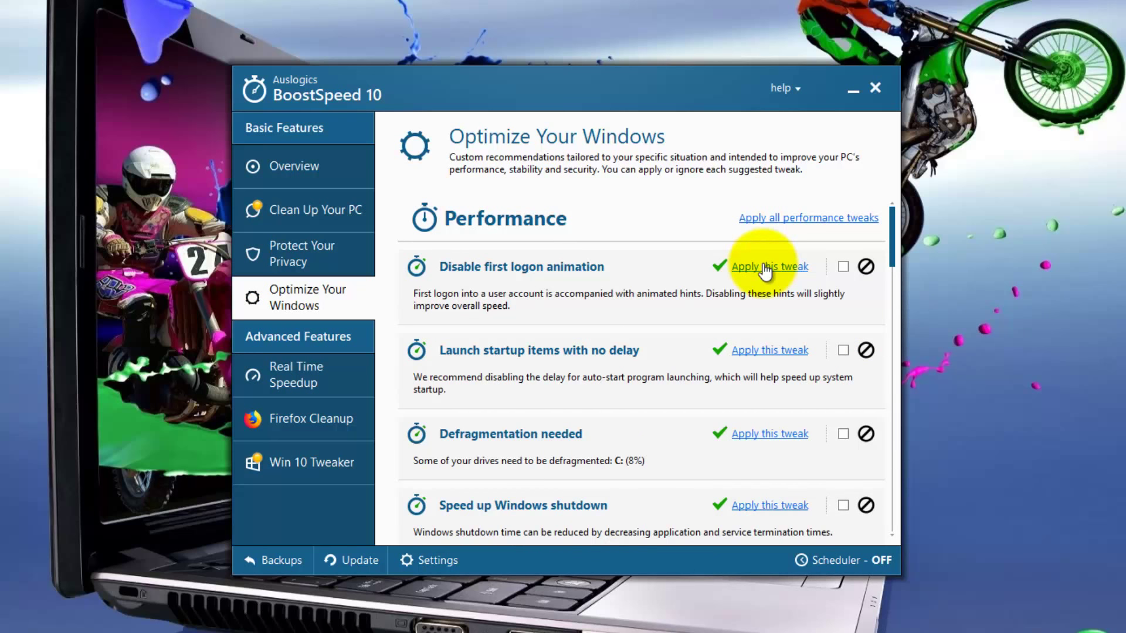
{"action": "left_click", "coordinate": [764, 267]}
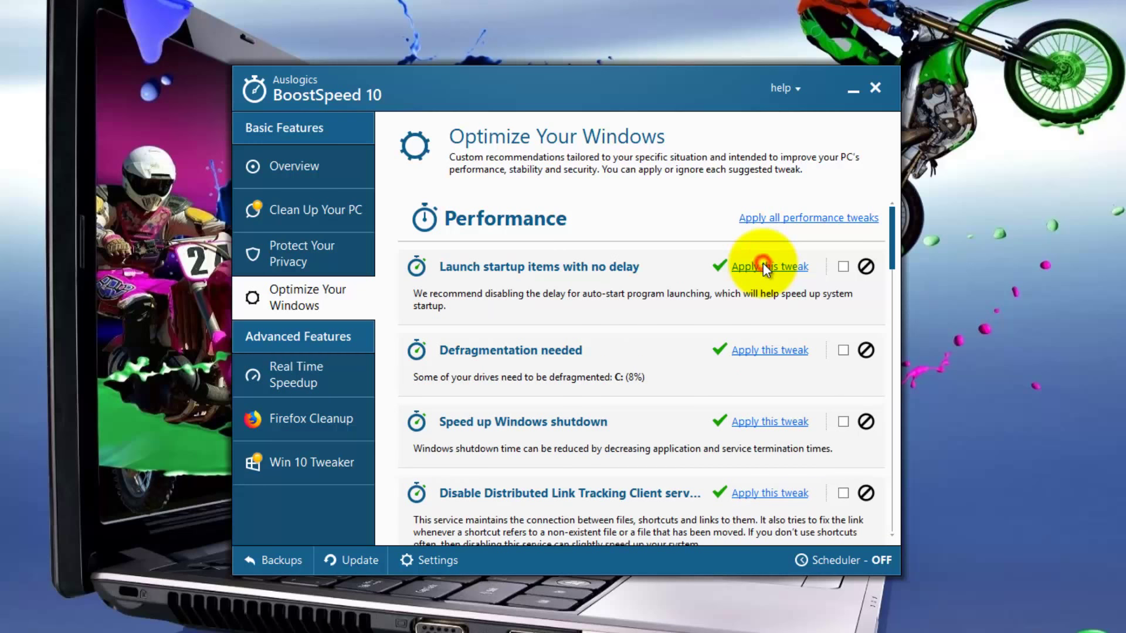
{"action": "left_click", "coordinate": [762, 265]}
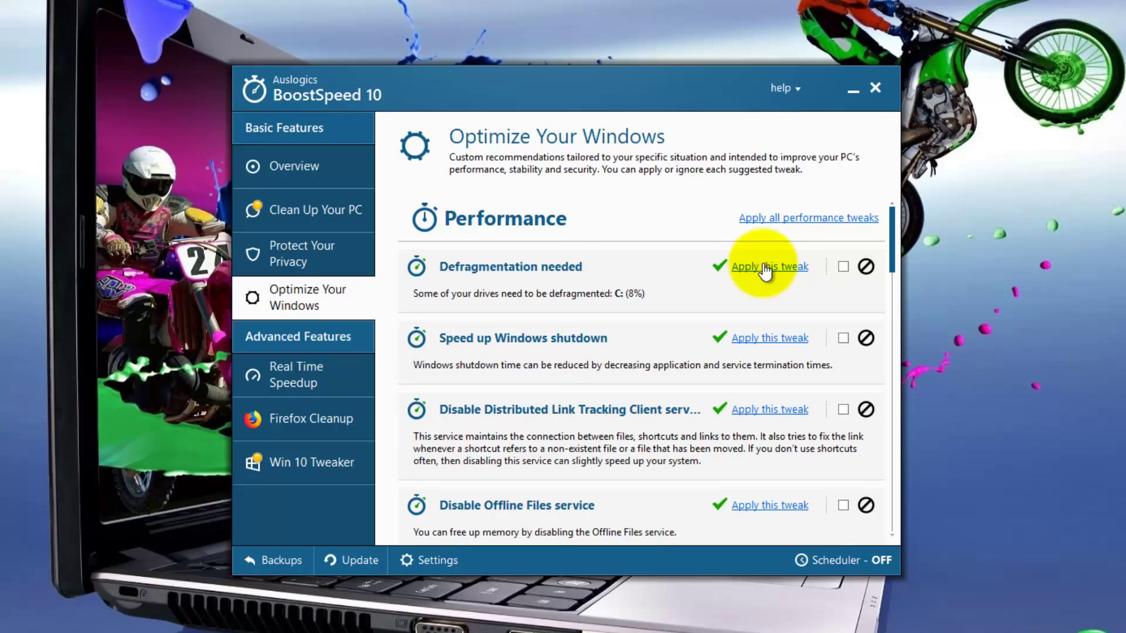
Apply the defragmentation and faster shutdown tweaks, and disable the Distributed Link Tracking Client, Offline Files, SMSRouter, PhoneSvc and dmwappushservice services.
{"action": "left_click", "coordinate": [764, 267]}
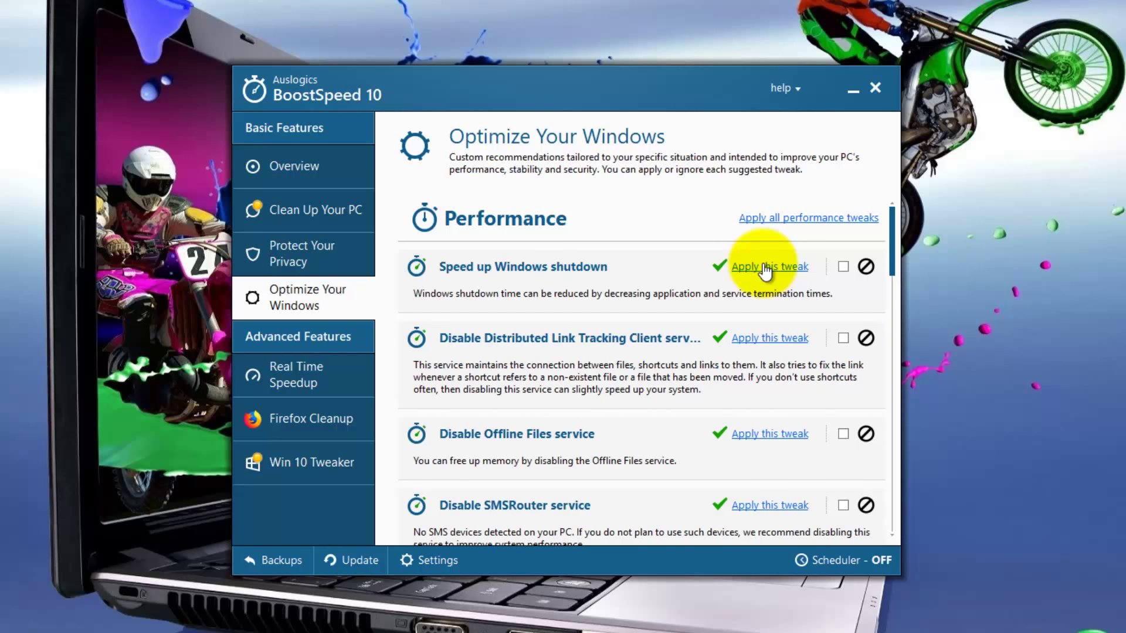
{"action": "left_click", "coordinate": [766, 338]}
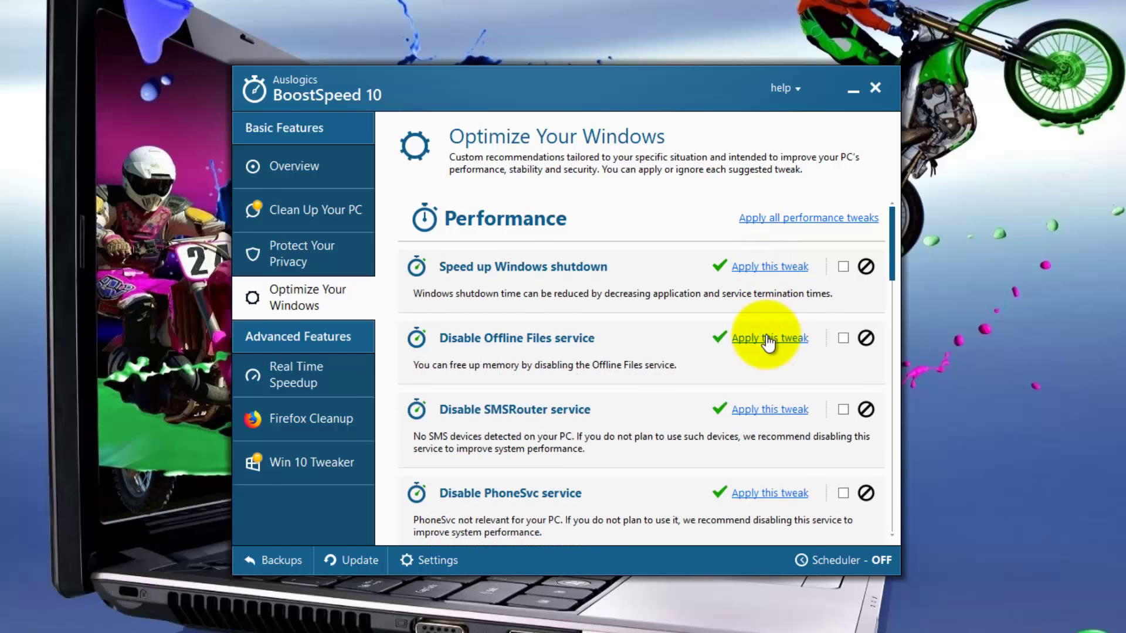
{"action": "left_click", "coordinate": [766, 268]}
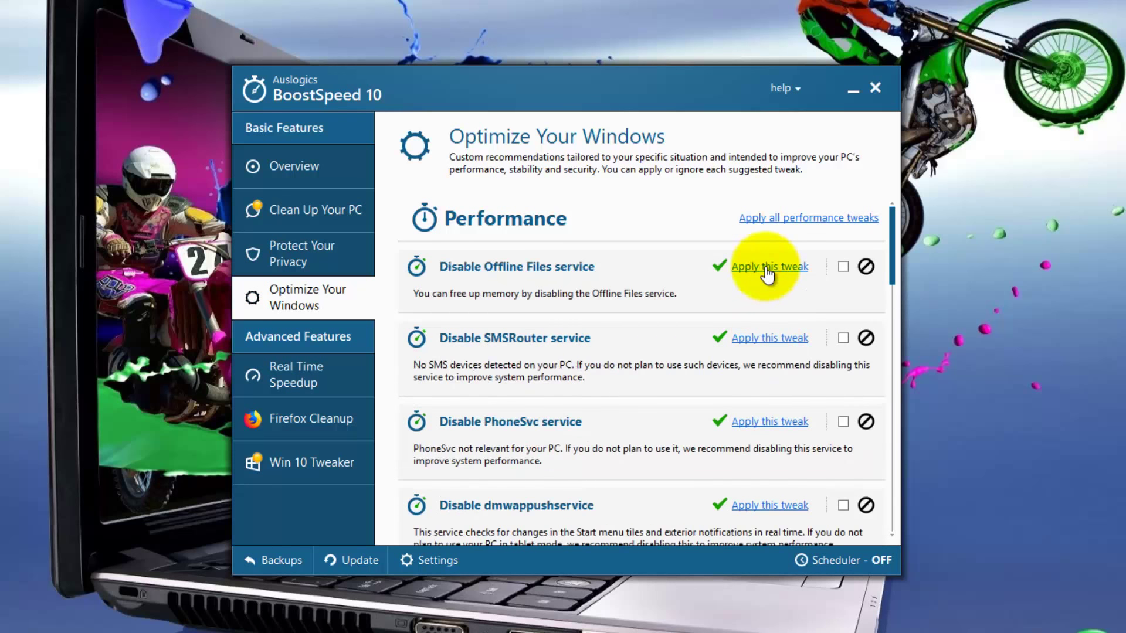
{"action": "left_click", "coordinate": [766, 268]}
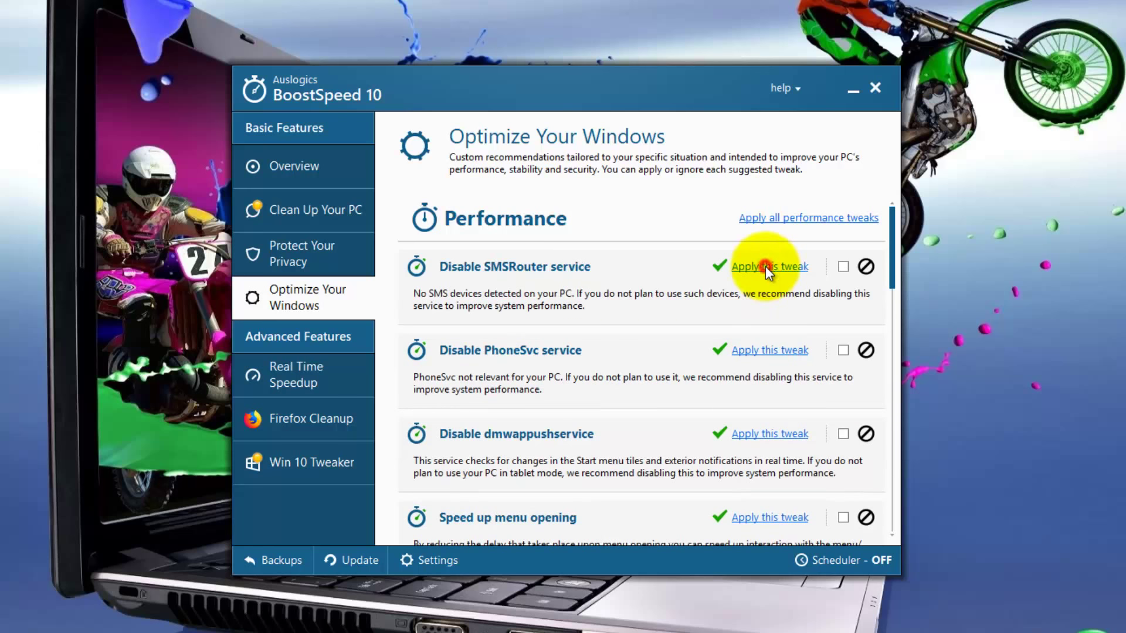
{"action": "left_click", "coordinate": [766, 268]}
{"action": "left_click", "coordinate": [766, 267]}
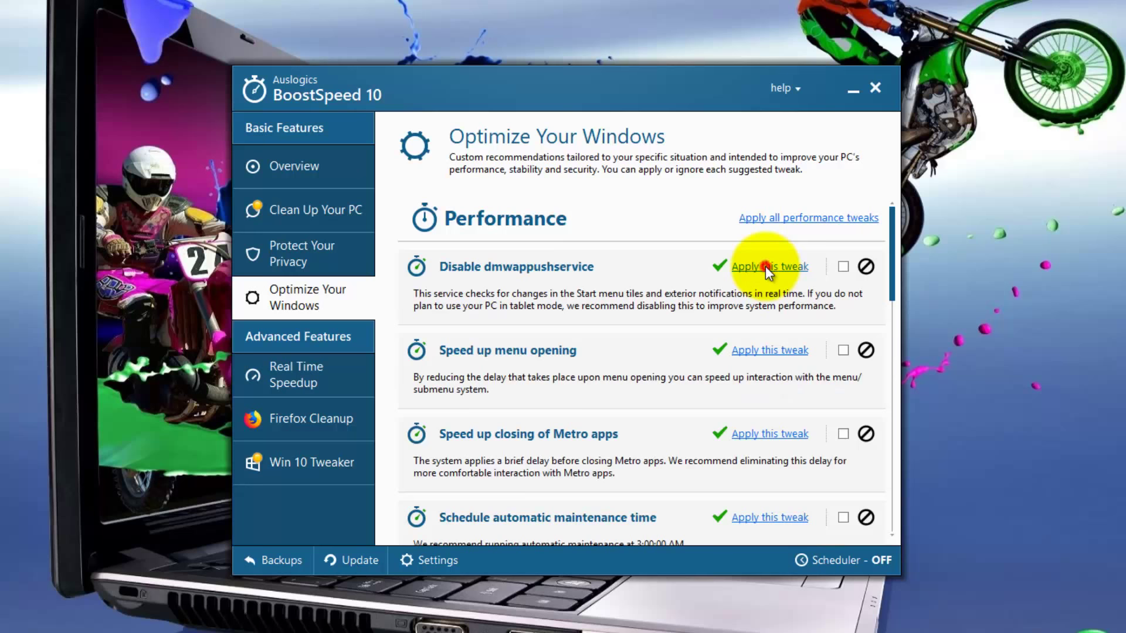
{"action": "left_click", "coordinate": [765, 267]}
Apply the performance tweaks for menu opening, Metro app closing, automatic maintenance time, Prefetch, Orientation Sensor, Hibernation and P2P Update mode.
{"action": "left_click", "coordinate": [766, 268]}
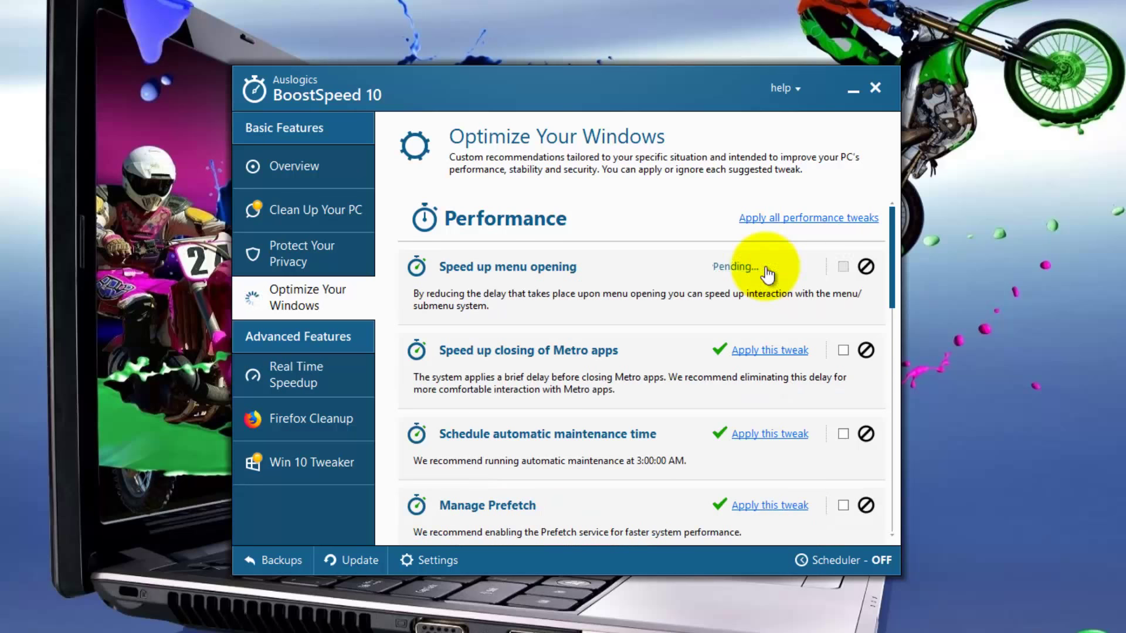
{"action": "left_click", "coordinate": [766, 269]}
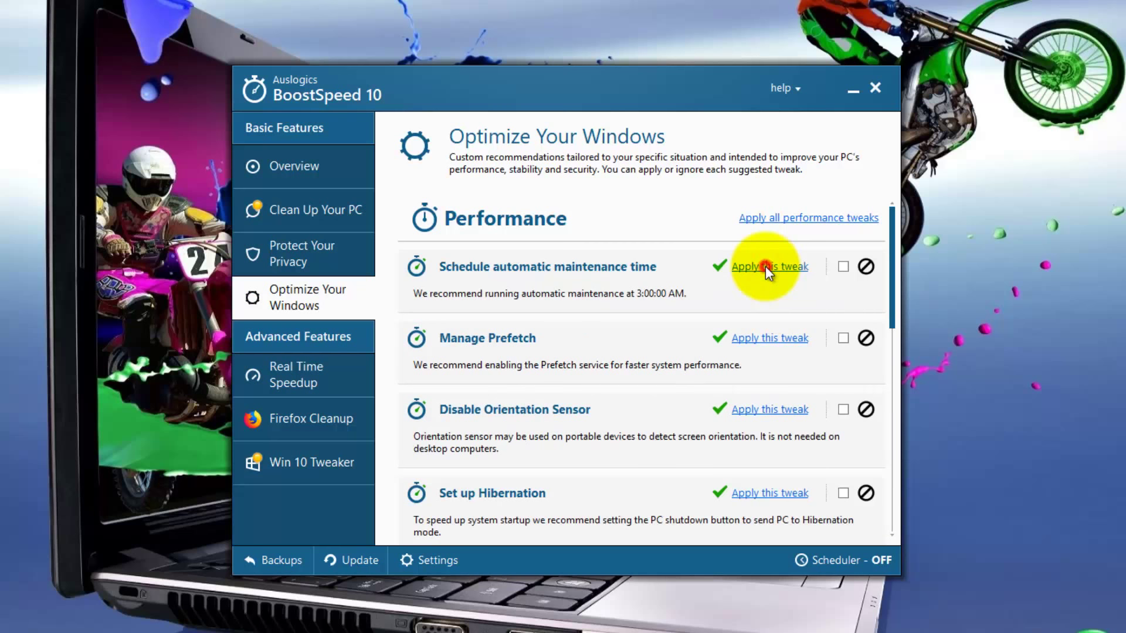
{"action": "left_click", "coordinate": [765, 267]}
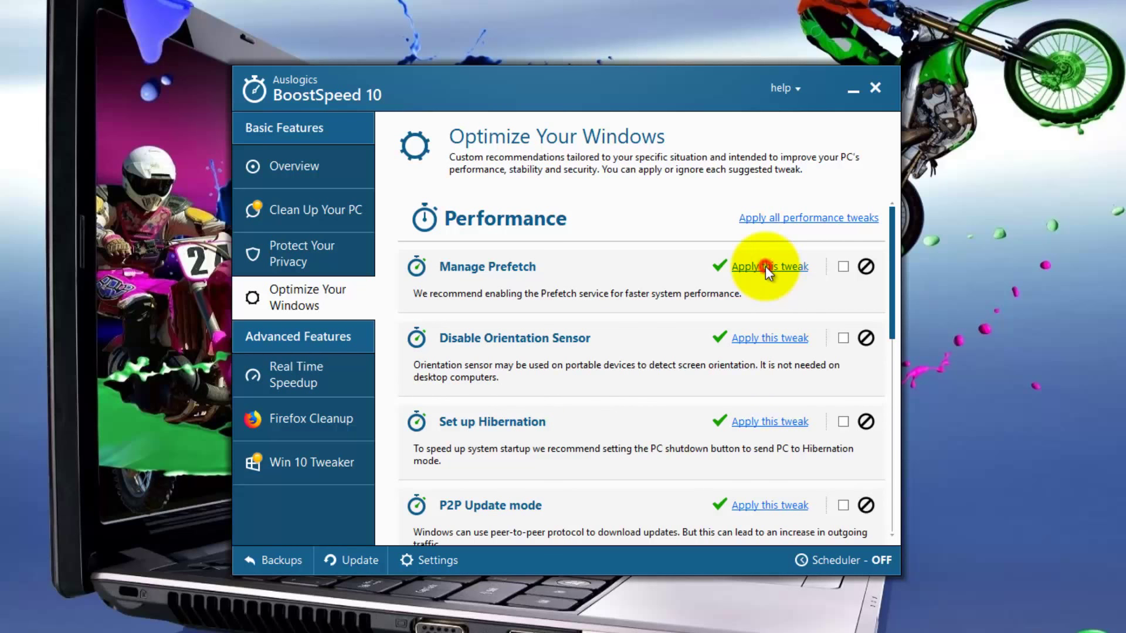
{"action": "left_click", "coordinate": [766, 266]}
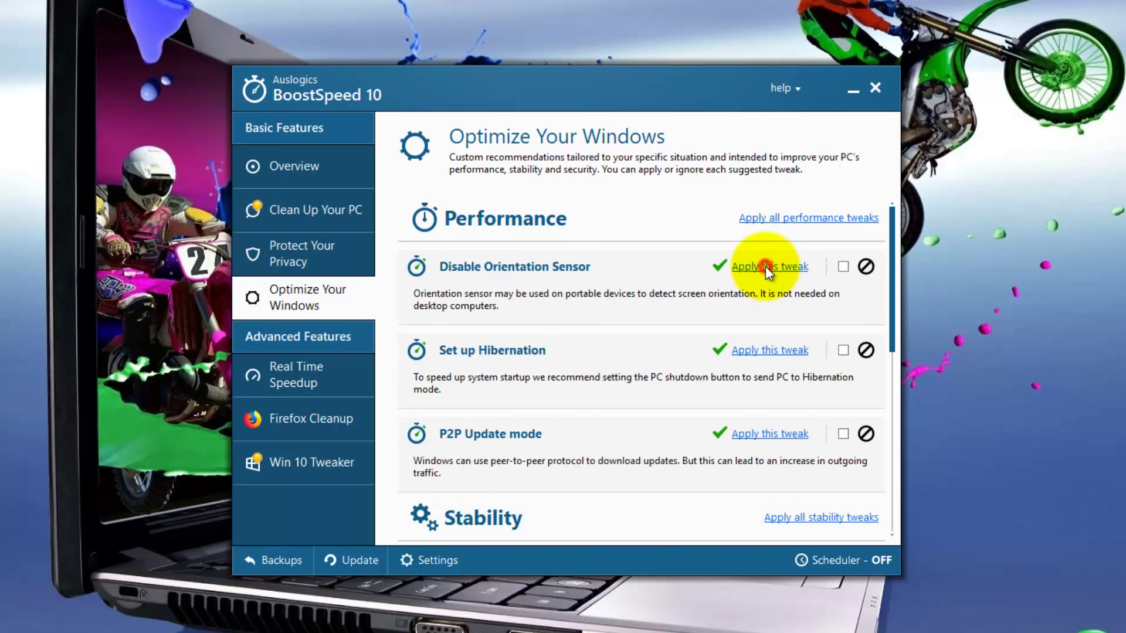
{"action": "left_click", "coordinate": [766, 266]}
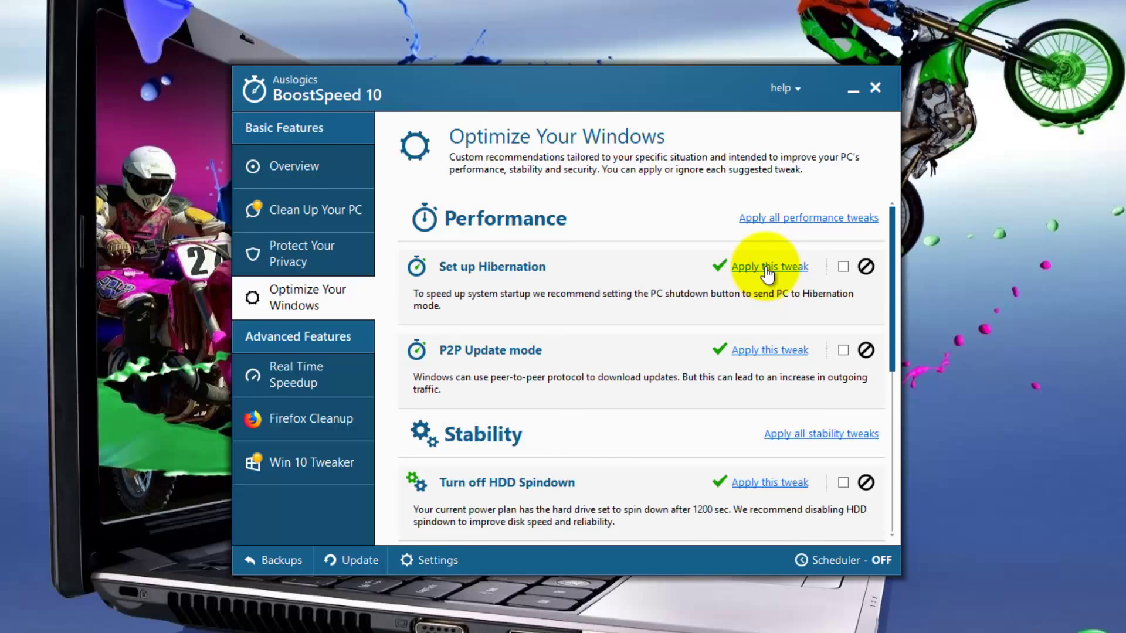
{"action": "left_click", "coordinate": [766, 268]}
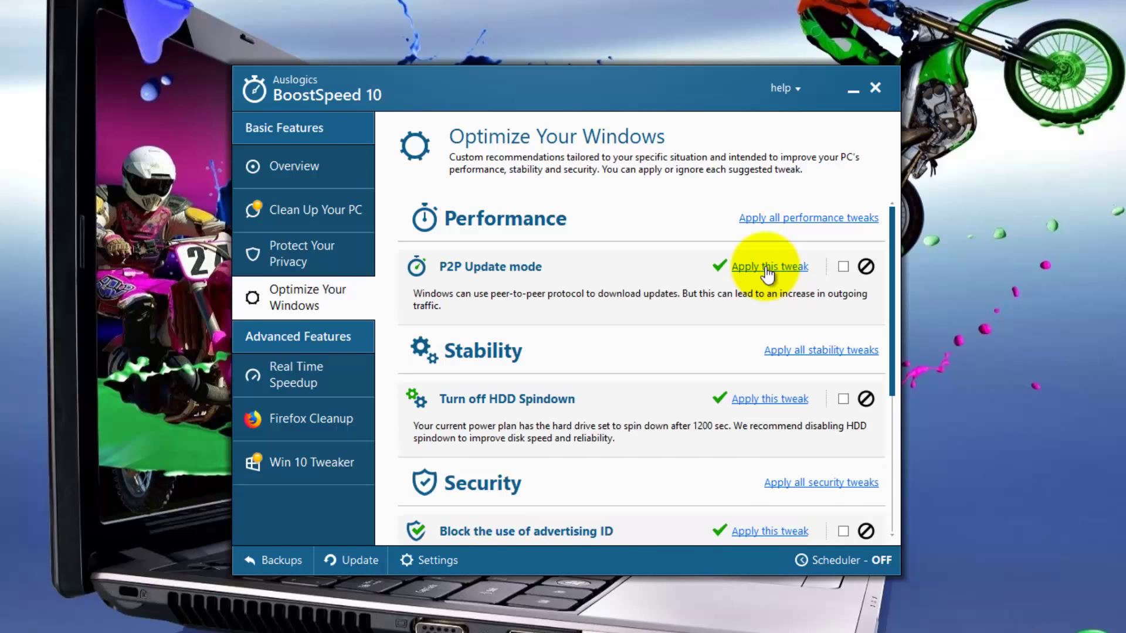
{"action": "left_click", "coordinate": [765, 267]}
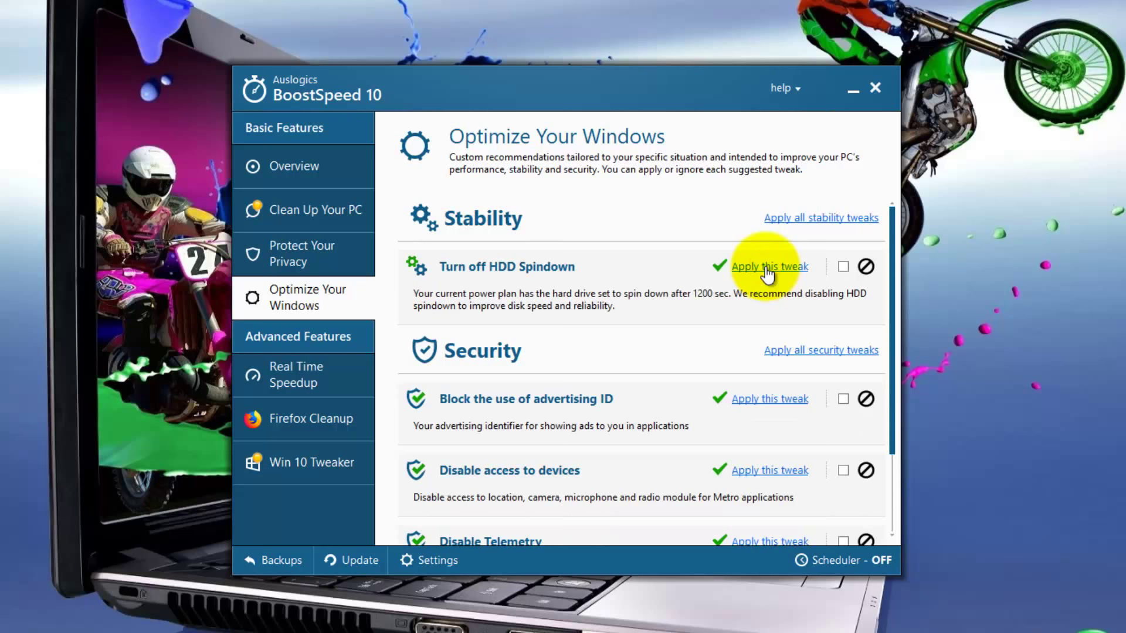
Apply the Turn off HDD Spindown stability tweak and the security tweaks for advertising ID, access to devices and Telemetry.
{"action": "left_click", "coordinate": [765, 267]}
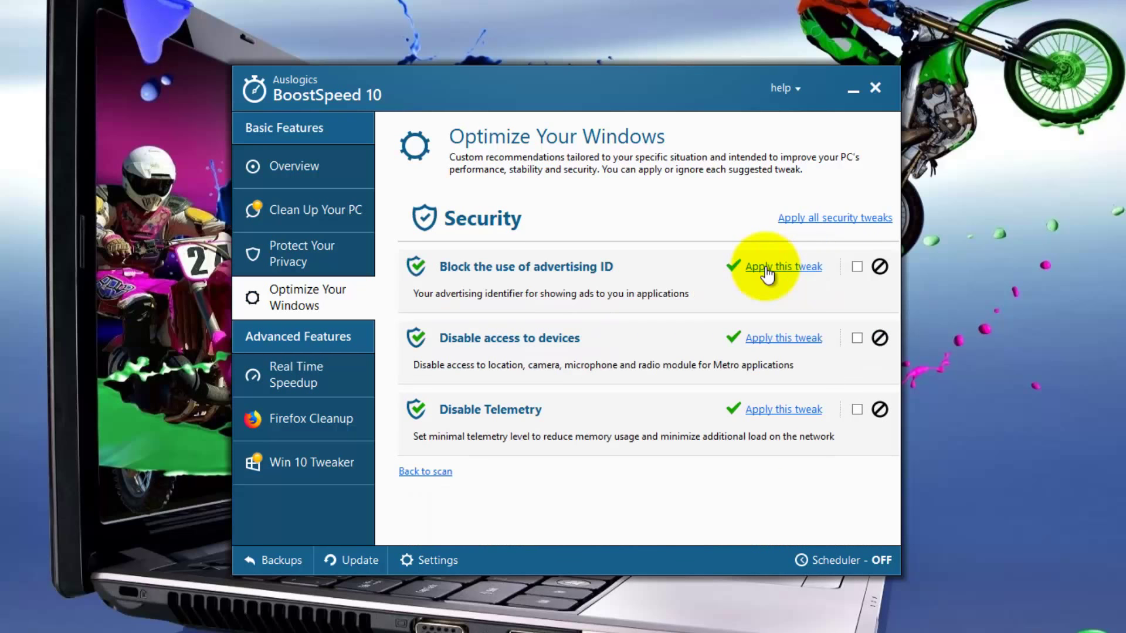
{"action": "left_click", "coordinate": [765, 267]}
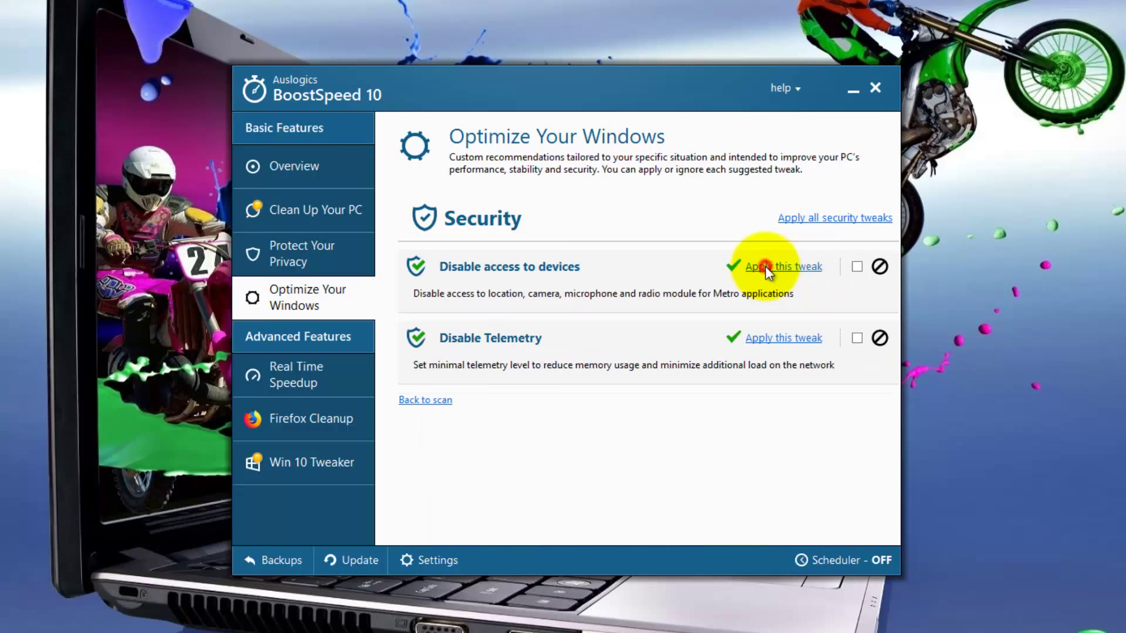
{"action": "left_click", "coordinate": [765, 266]}
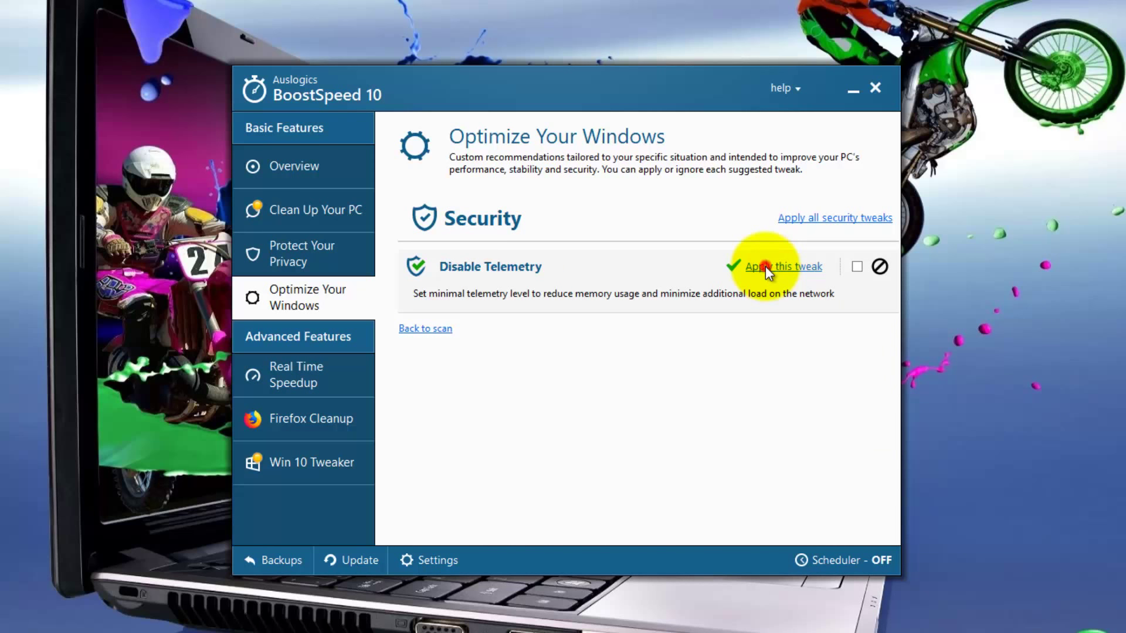
{"action": "left_click", "coordinate": [765, 266]}
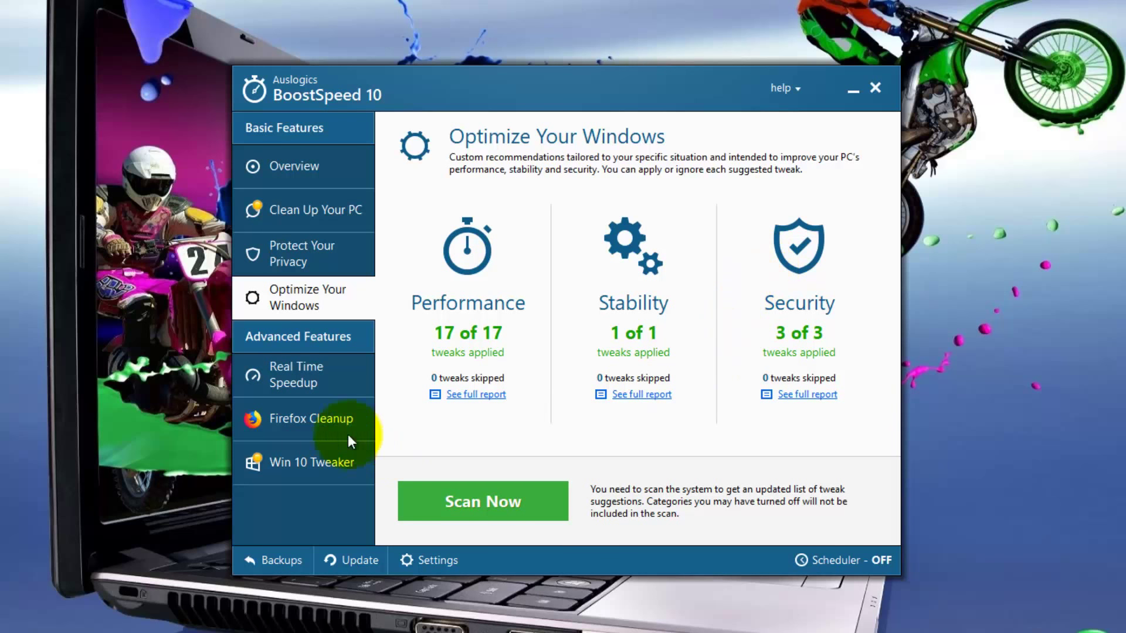
View the Real Time Speedup page, and apply the Cortana and Blocker privacy tweaks in Win 10 Tweaker.
{"action": "left_click", "coordinate": [276, 376]}
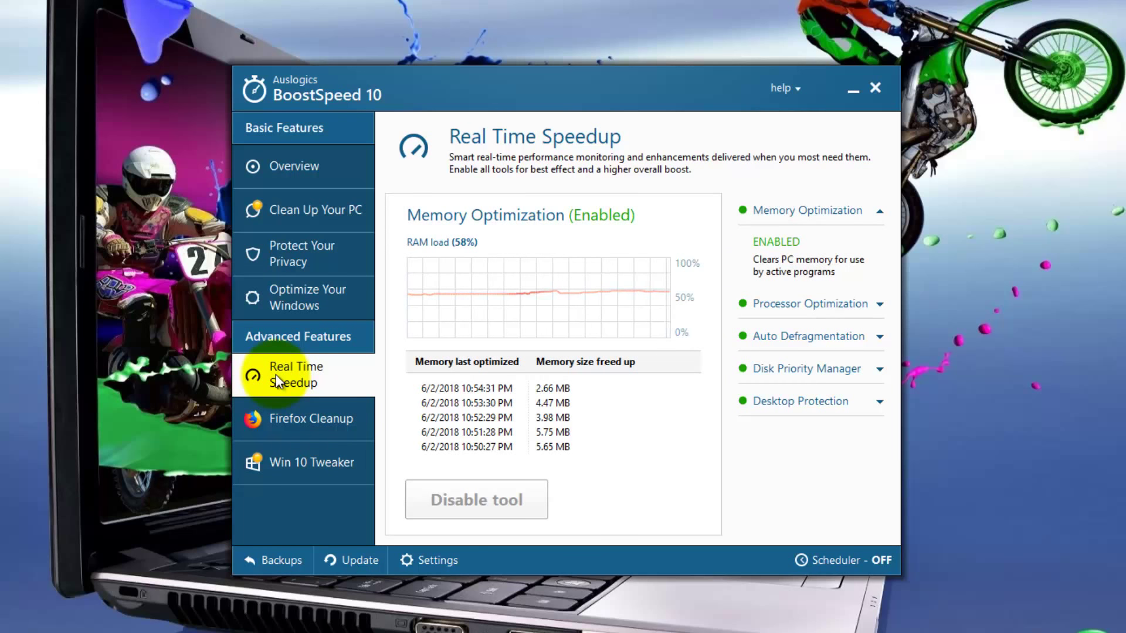
{"action": "left_click", "coordinate": [296, 456]}
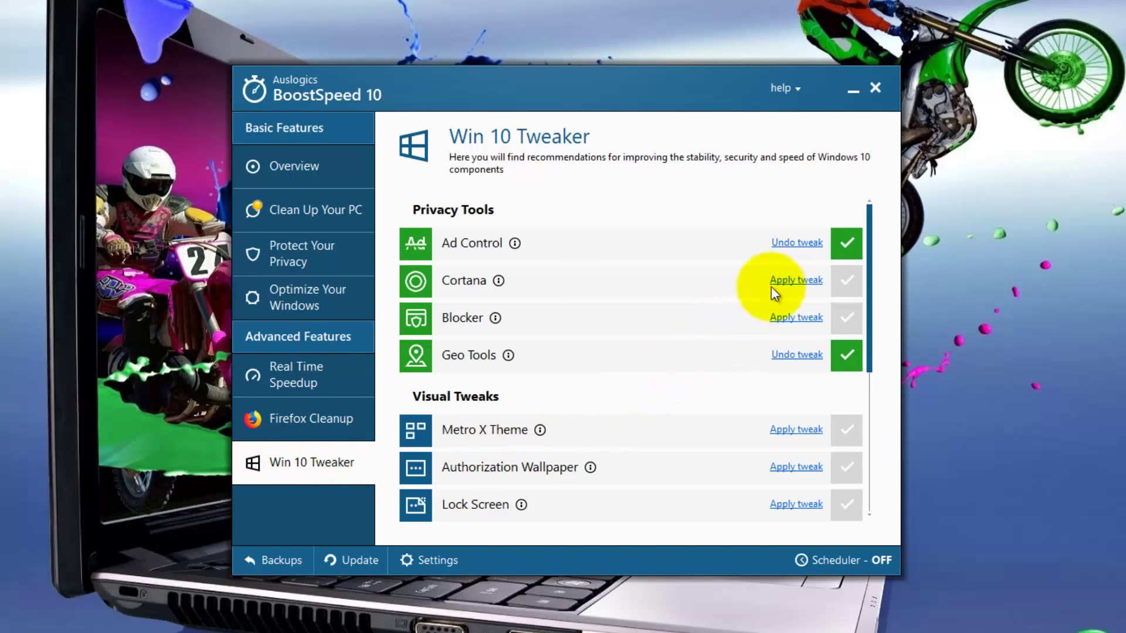
{"action": "left_click", "coordinate": [795, 280]}
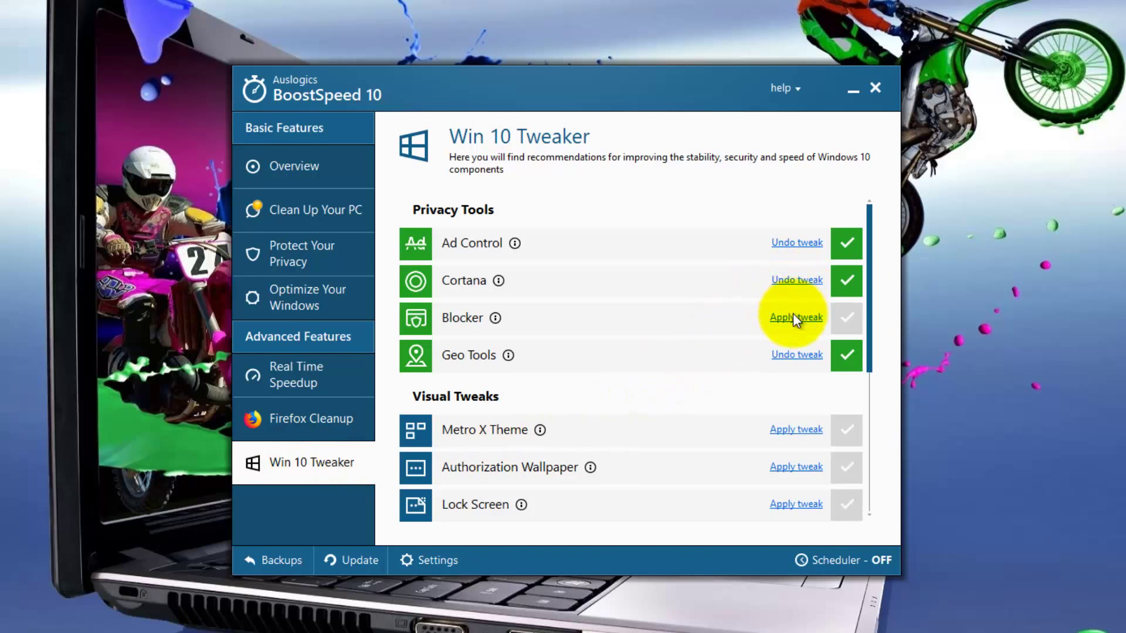
{"action": "left_click", "coordinate": [793, 319]}
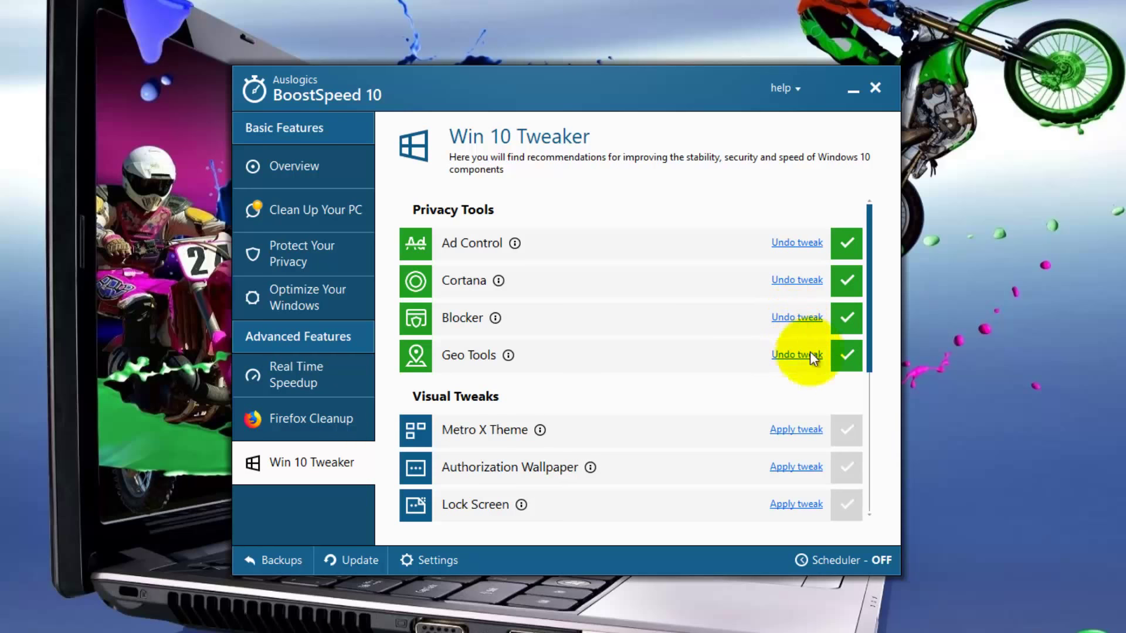
Apply the Metro X Theme, Authorization Wallpaper, Lock Screen and Aero Peek View visual tweaks.
{"action": "left_click_drag", "start_coordinate": [870, 333], "coordinate": [870, 402]}
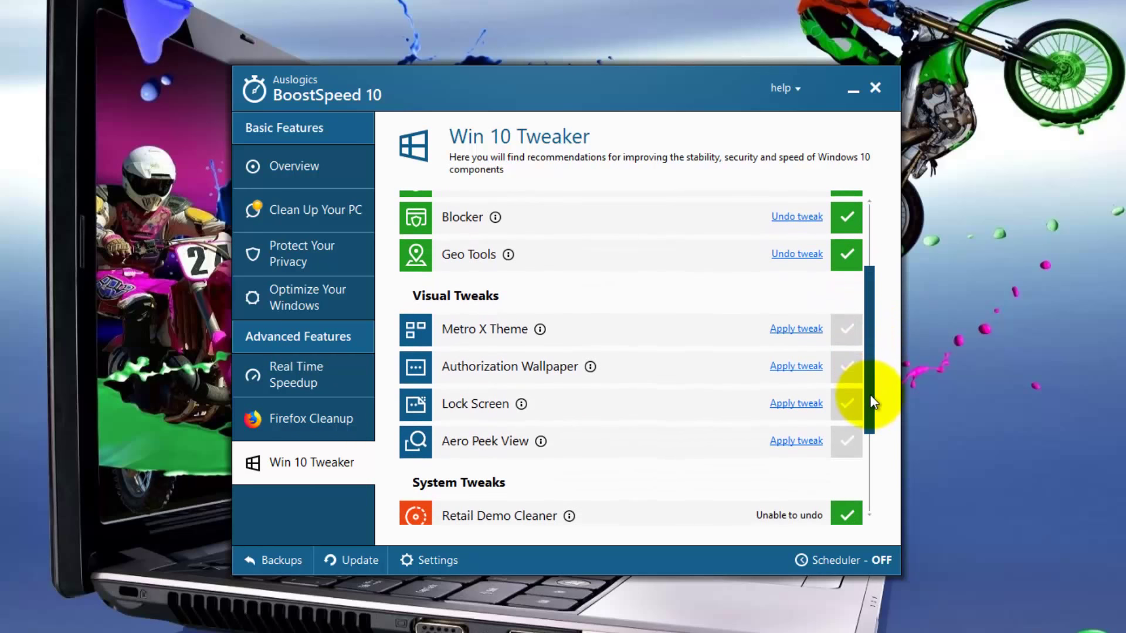
{"action": "left_click", "coordinate": [795, 329]}
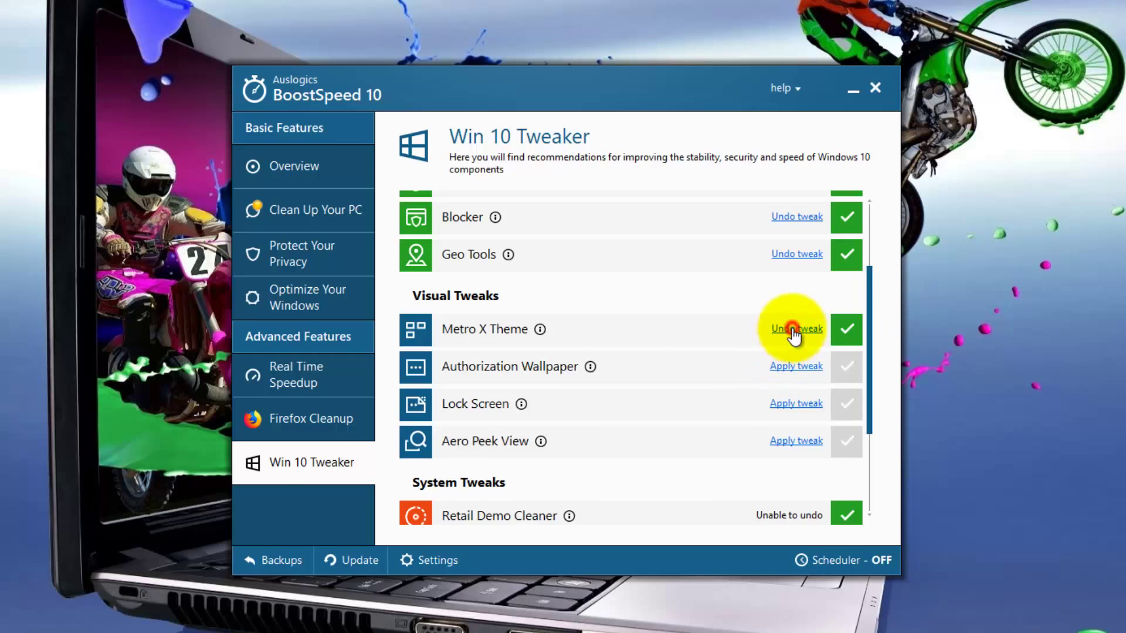
{"action": "left_click", "coordinate": [790, 372]}
{"action": "left_click", "coordinate": [794, 411]}
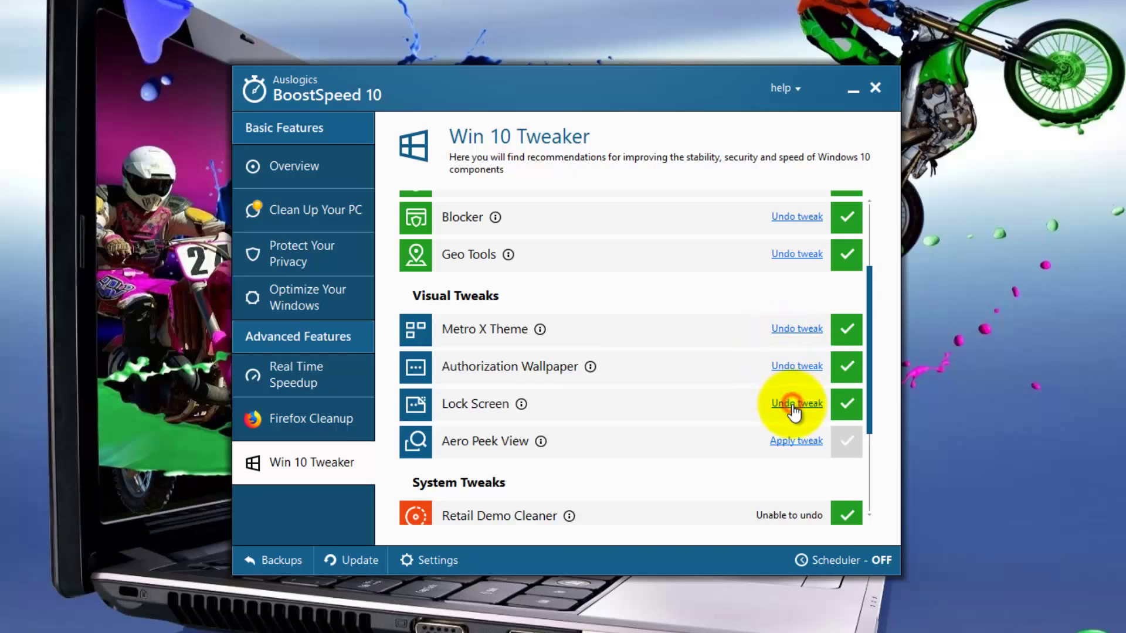
{"action": "left_click", "coordinate": [800, 442]}
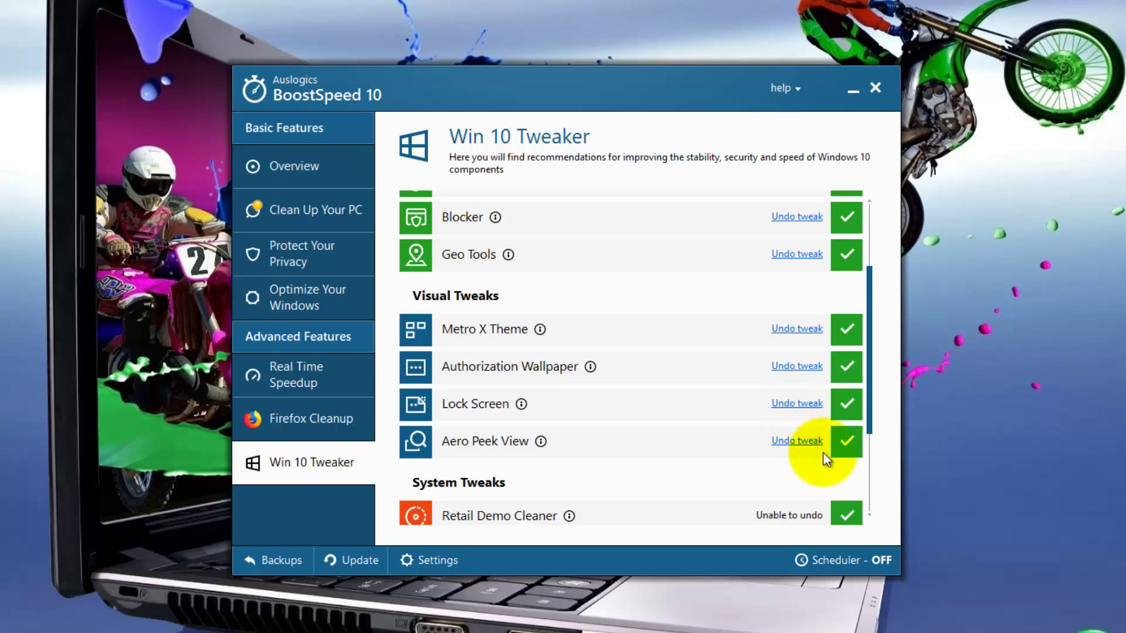
Apply the Mouse Boost system tweak and review the Win 10 Tweaker list.
{"action": "left_click_drag", "start_coordinate": [868, 414], "coordinate": [882, 523]}
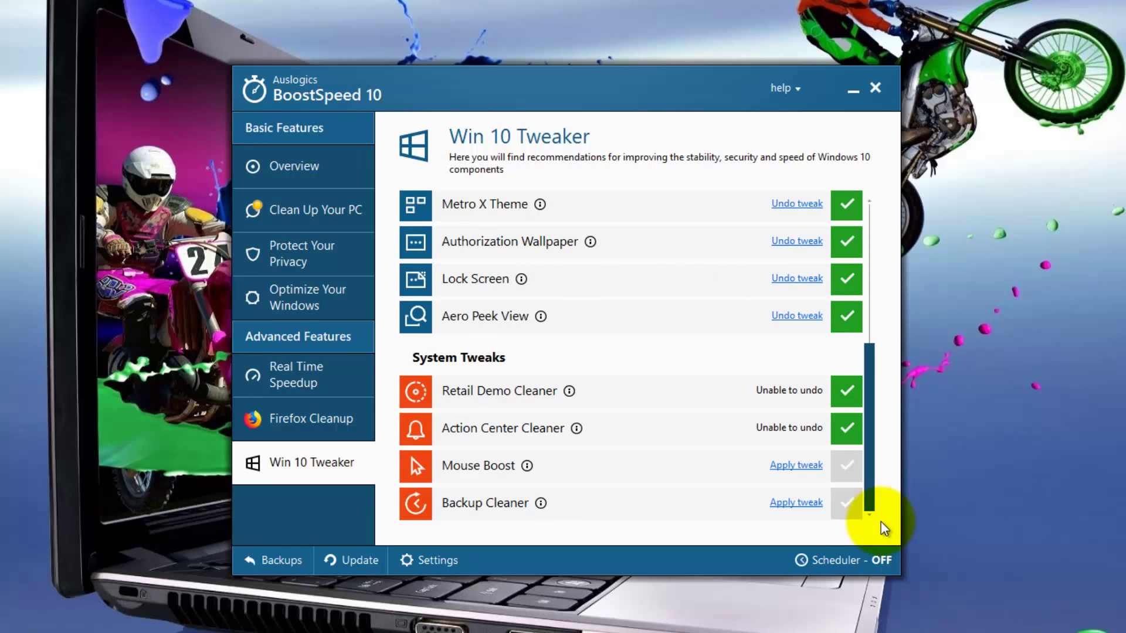
{"action": "left_click", "coordinate": [789, 472]}
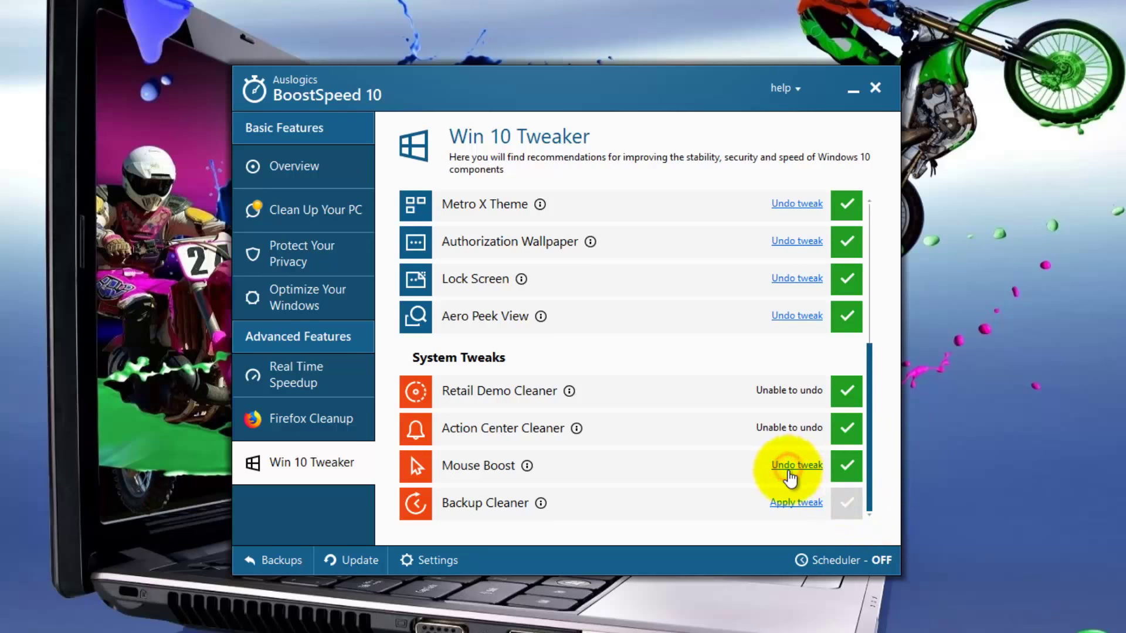
{"action": "left_click_drag", "start_coordinate": [876, 498], "coordinate": [880, 290]}
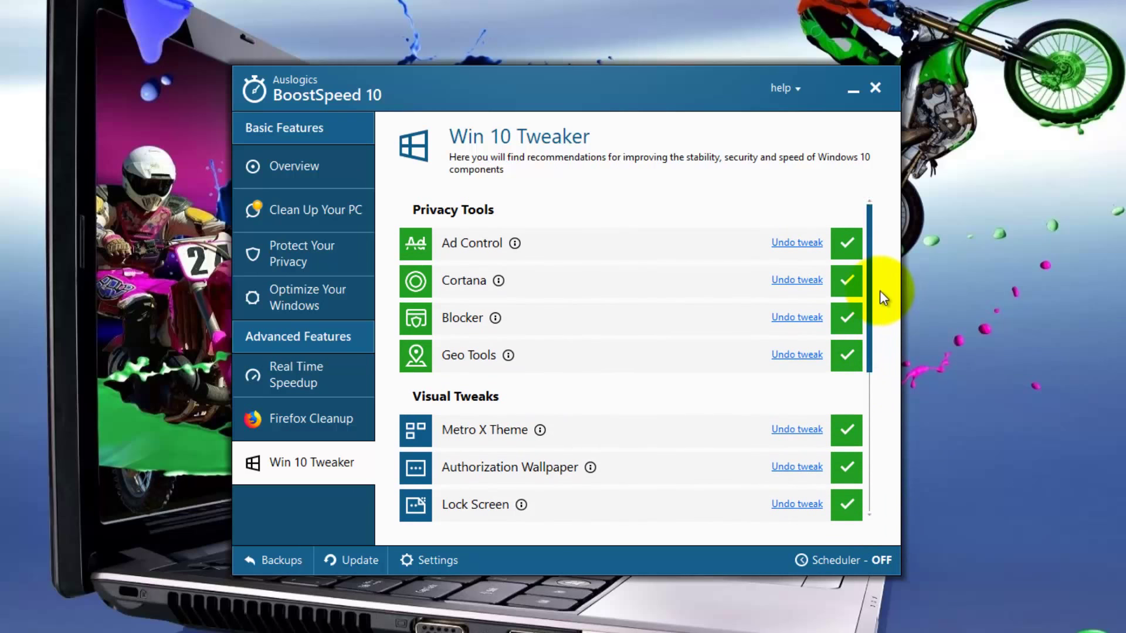
Open Disk Defrag from the Overview page, look over its drive list and close it.
{"action": "left_click", "coordinate": [291, 170]}
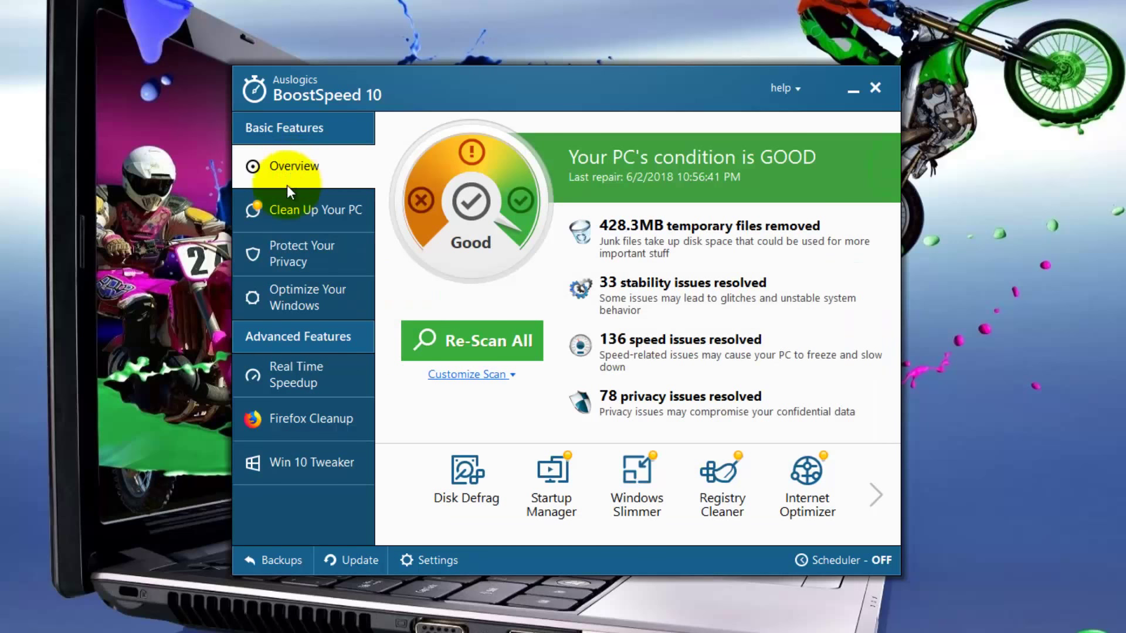
{"action": "left_click", "coordinate": [468, 476]}
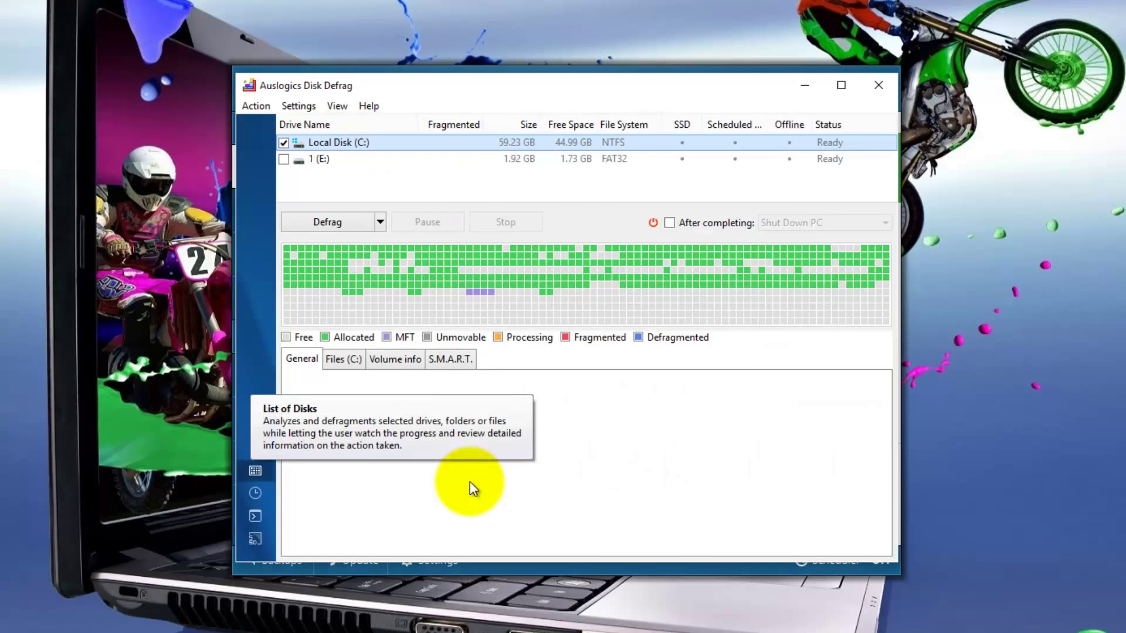
{"action": "left_click", "coordinate": [879, 88]}
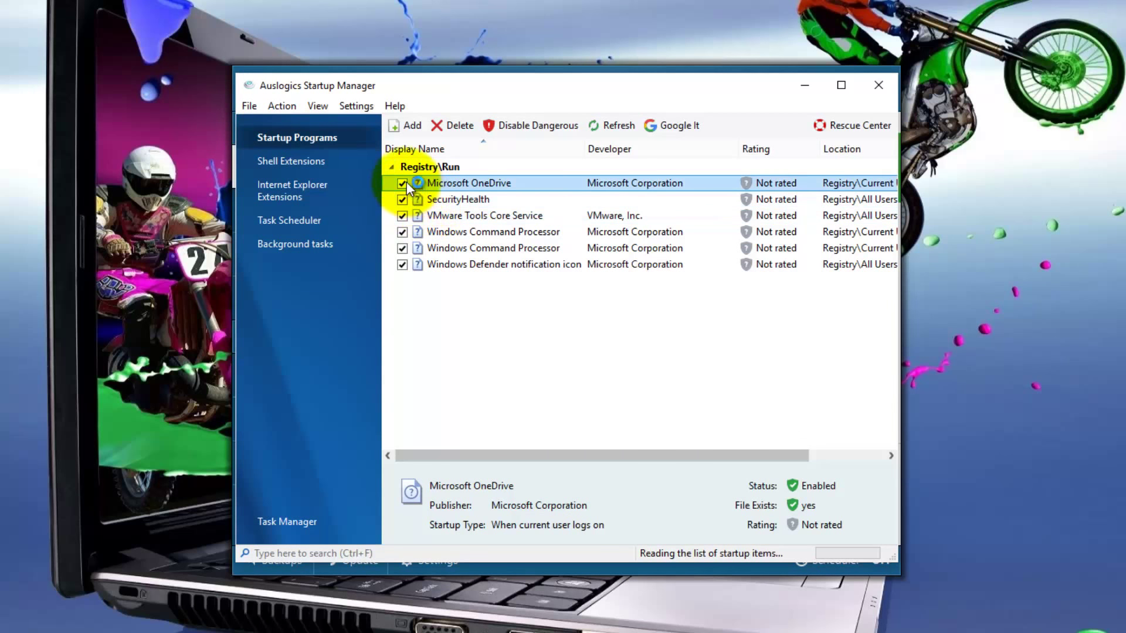
Switch the Microsoft OneDrive startup entry off and back on, and close Startup Manager.
{"action": "left_click", "coordinate": [401, 183]}
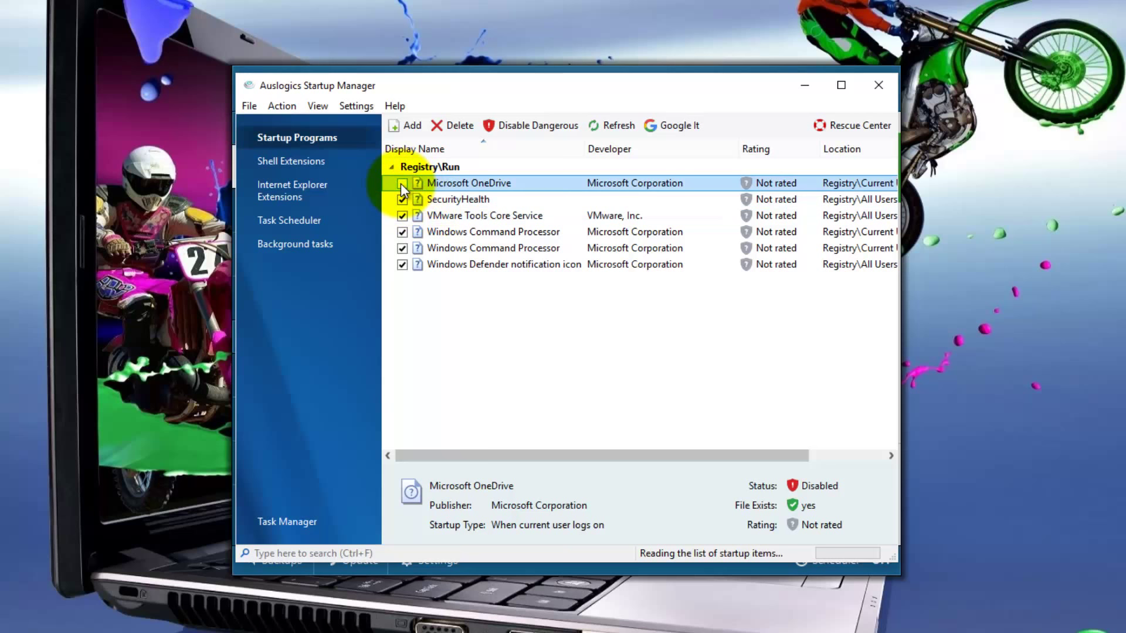
{"action": "left_click", "coordinate": [401, 183]}
{"action": "left_click", "coordinate": [880, 88]}
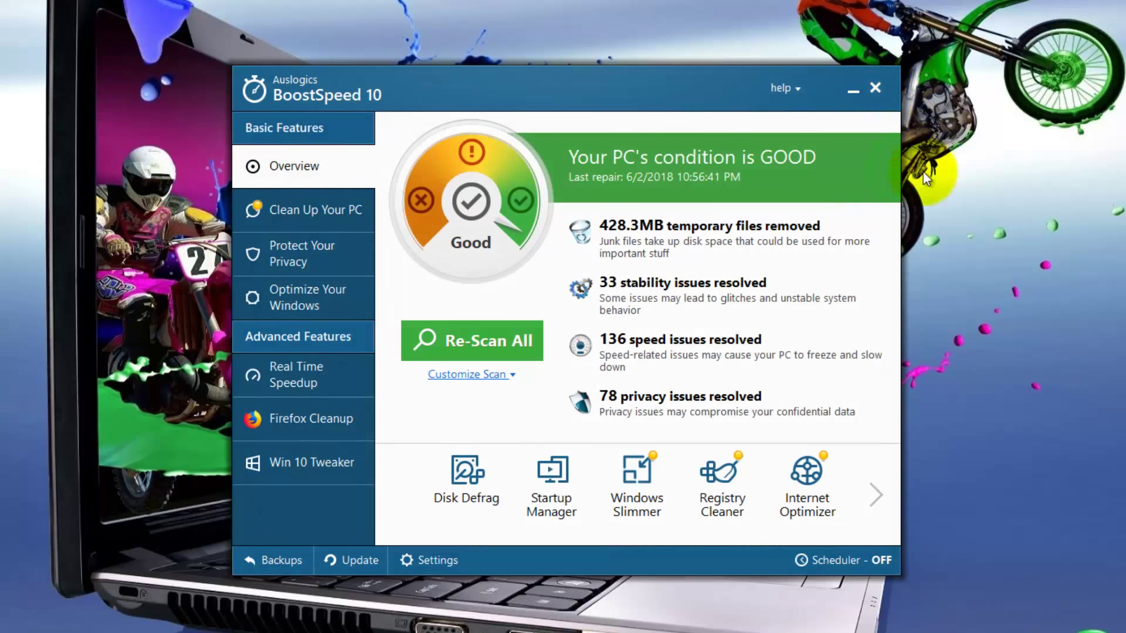
Open Windows Slimmer and look over the One-Time Maintenance sections, selecting Windows Update files and System restore points in turn.
{"action": "left_click", "coordinate": [632, 483]}
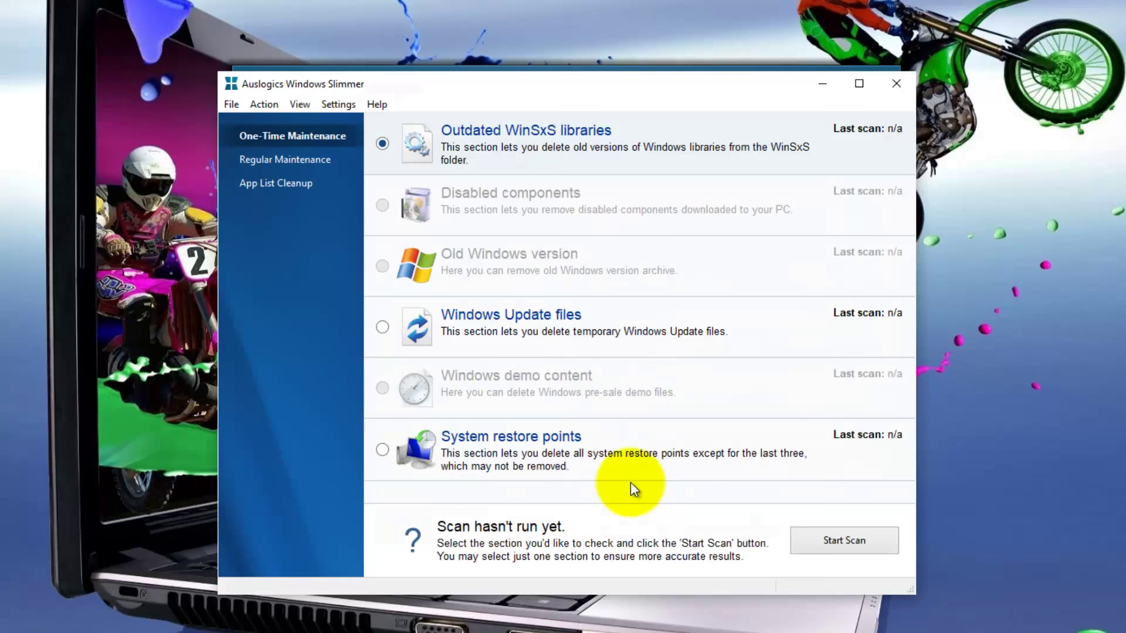
{"action": "left_click", "coordinate": [383, 327]}
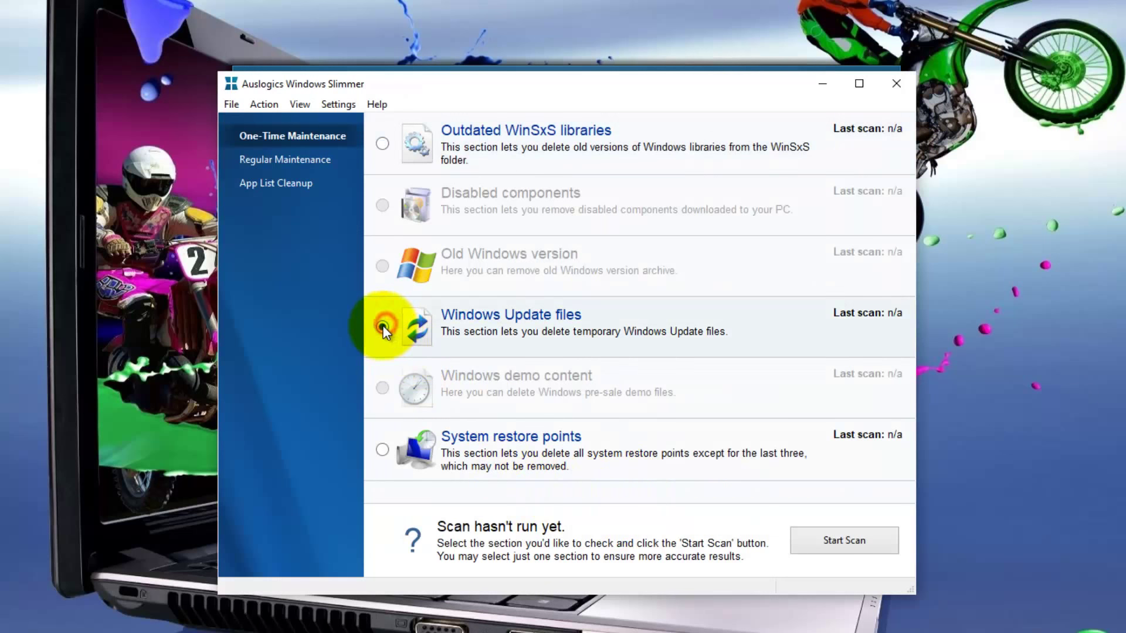
{"action": "left_click", "coordinate": [382, 450]}
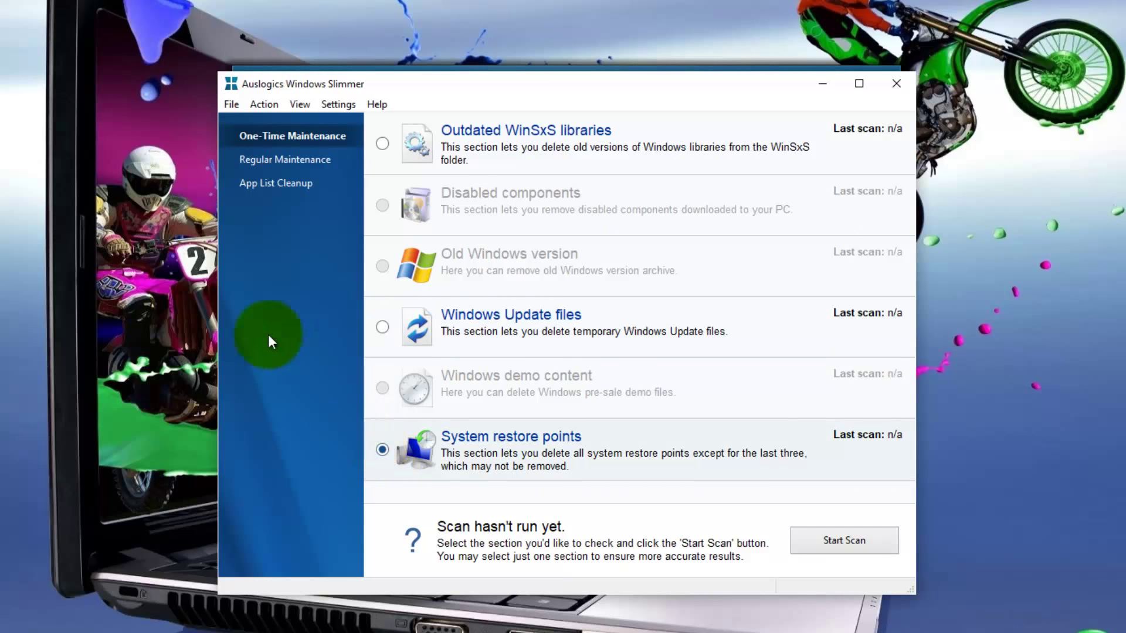
Scan and clean up all Regular Maintenance categories, view the App List Cleanup programs and close Windows Slimmer.
{"action": "left_click", "coordinate": [271, 164]}
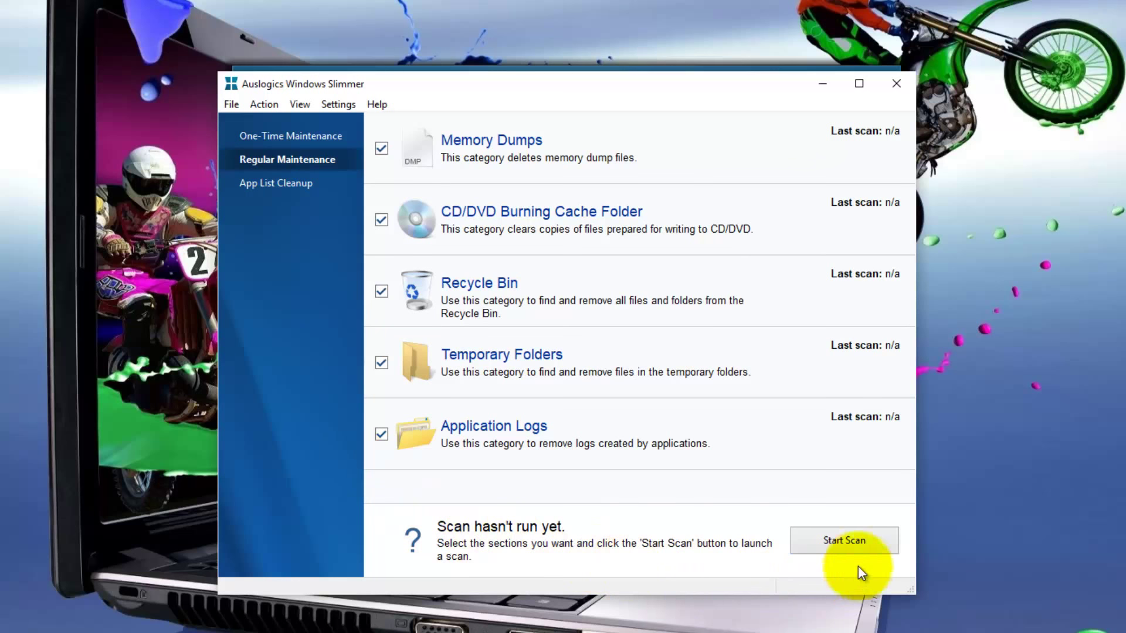
{"action": "left_click", "coordinate": [861, 539]}
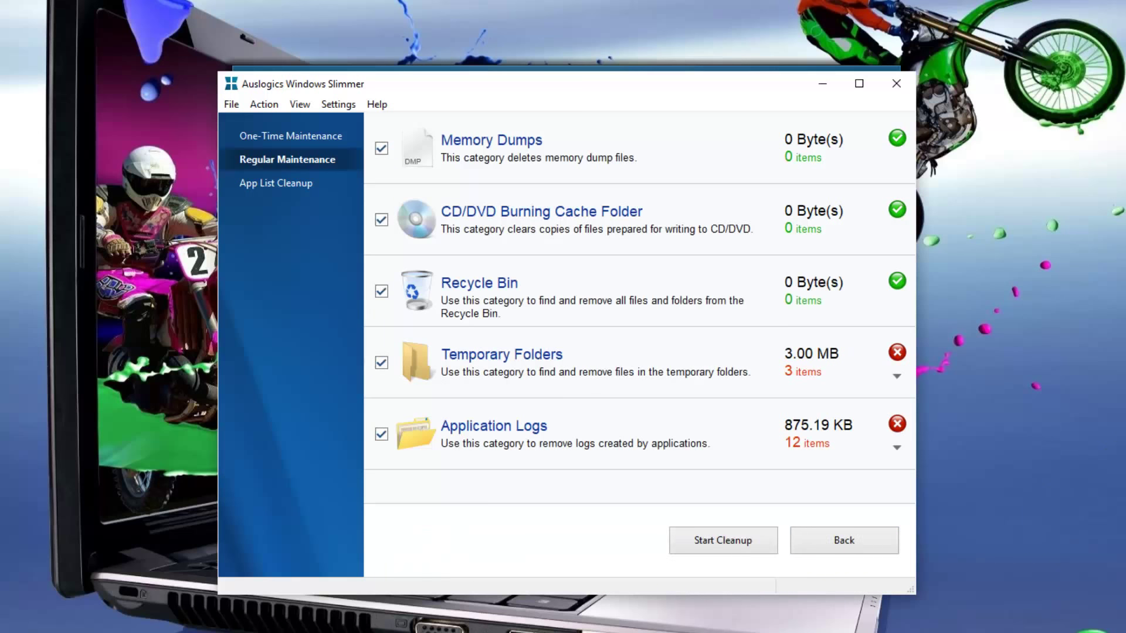
{"action": "left_click", "coordinate": [716, 539]}
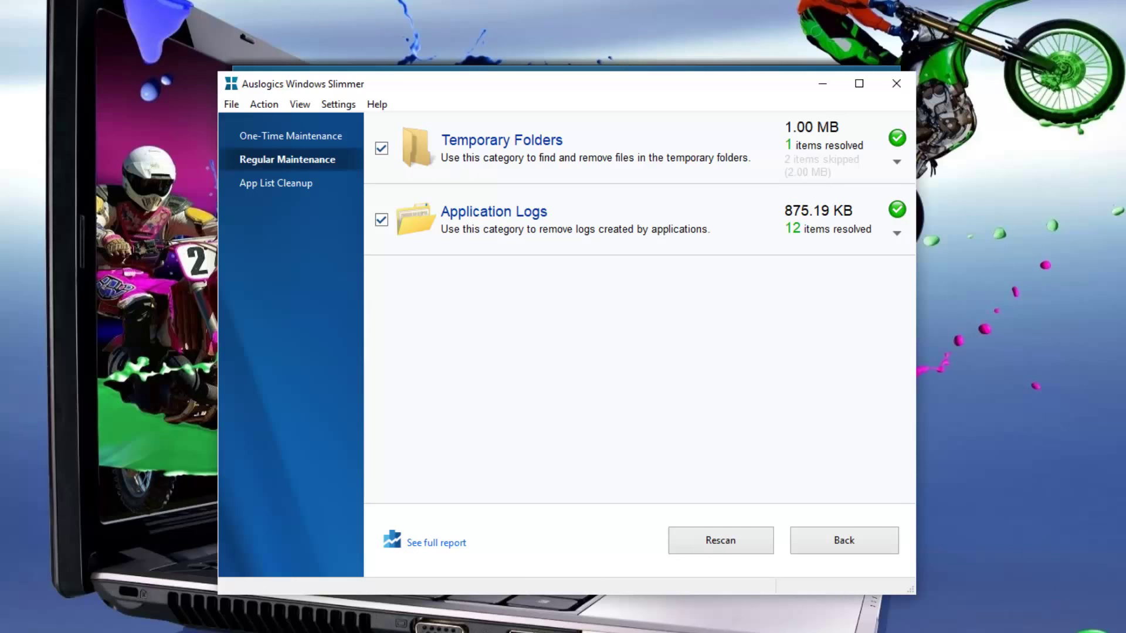
{"action": "left_click", "coordinate": [256, 184]}
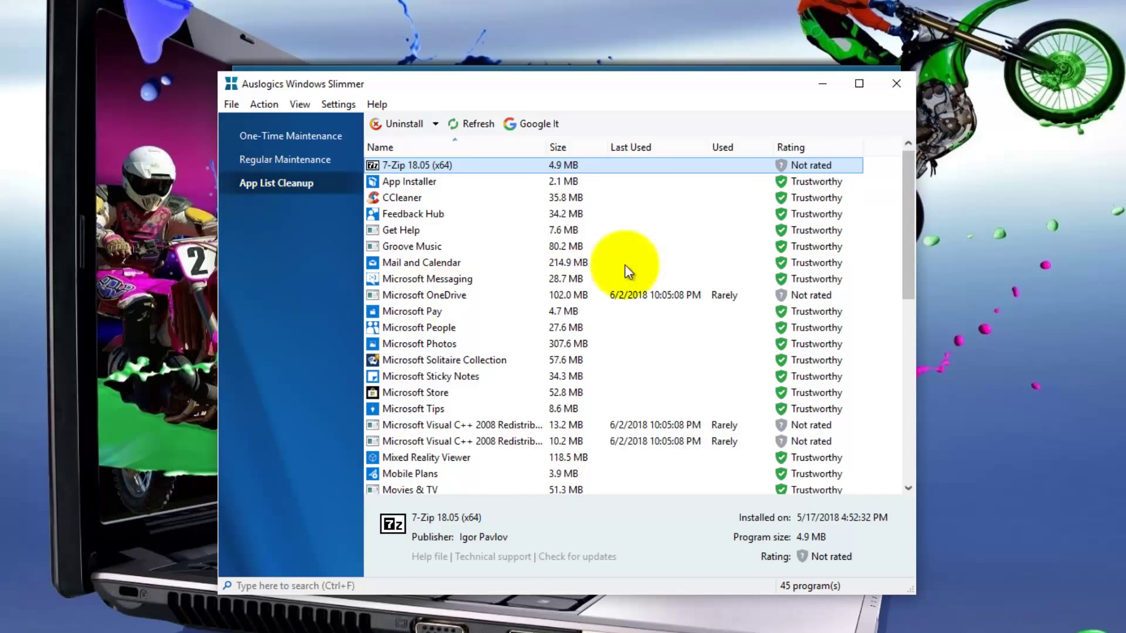
{"action": "left_click", "coordinate": [897, 84]}
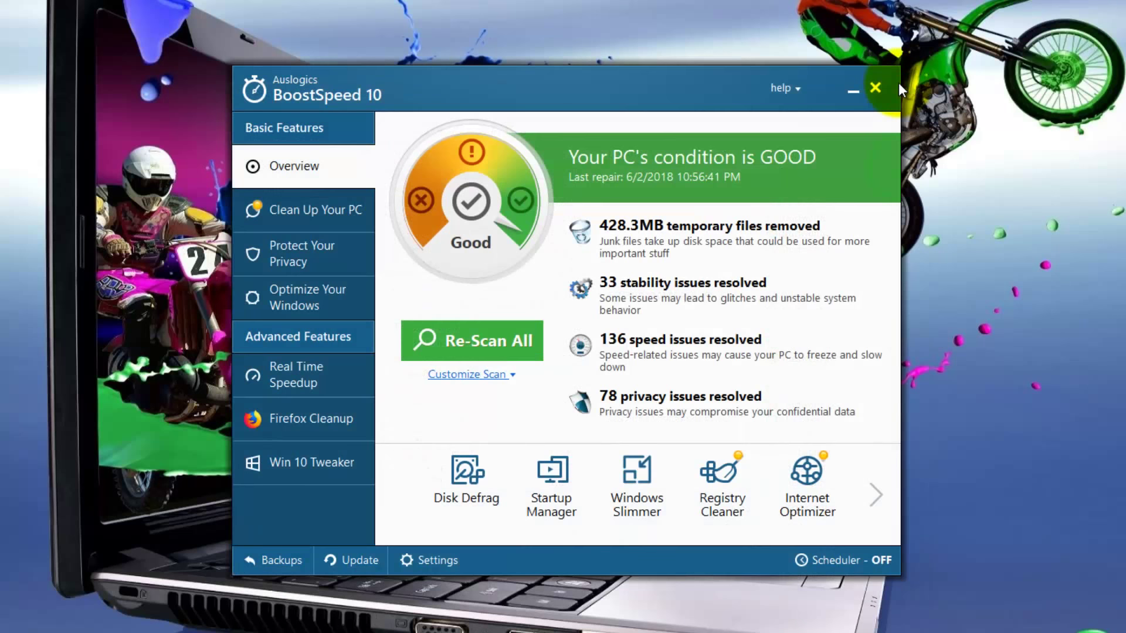
Scan the preselected categories in Registry Cleaner, repair the File Associations problems with changes backed up, and close the tool.
{"action": "left_click", "coordinate": [716, 488]}
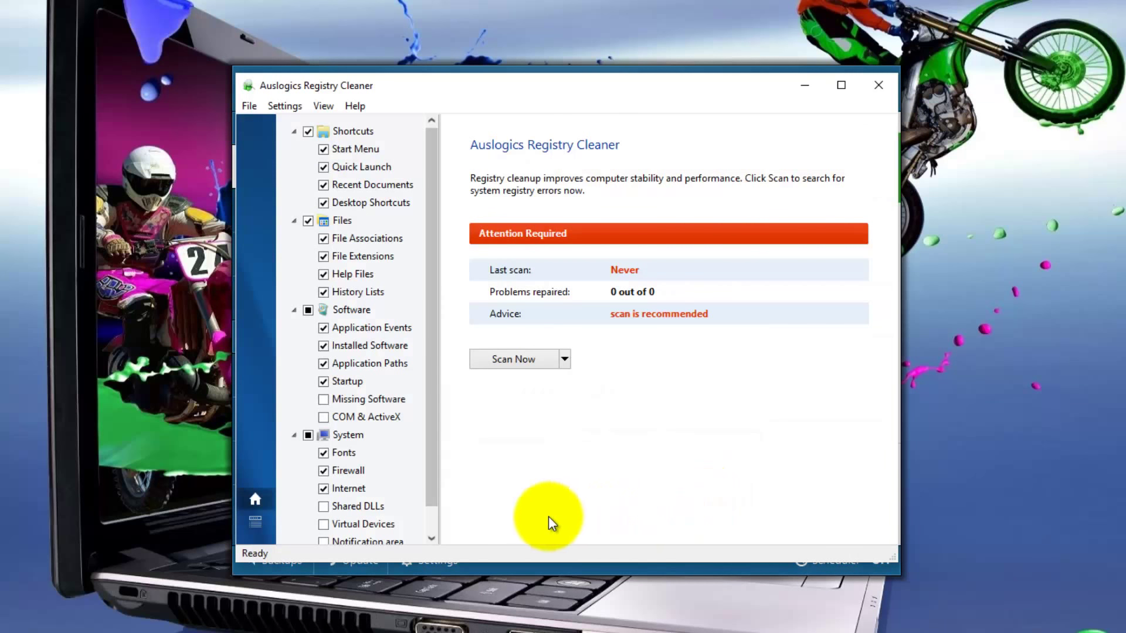
{"action": "scroll", "coordinate": [430, 467], "scroll_direction": "down", "scroll_amount": 1}
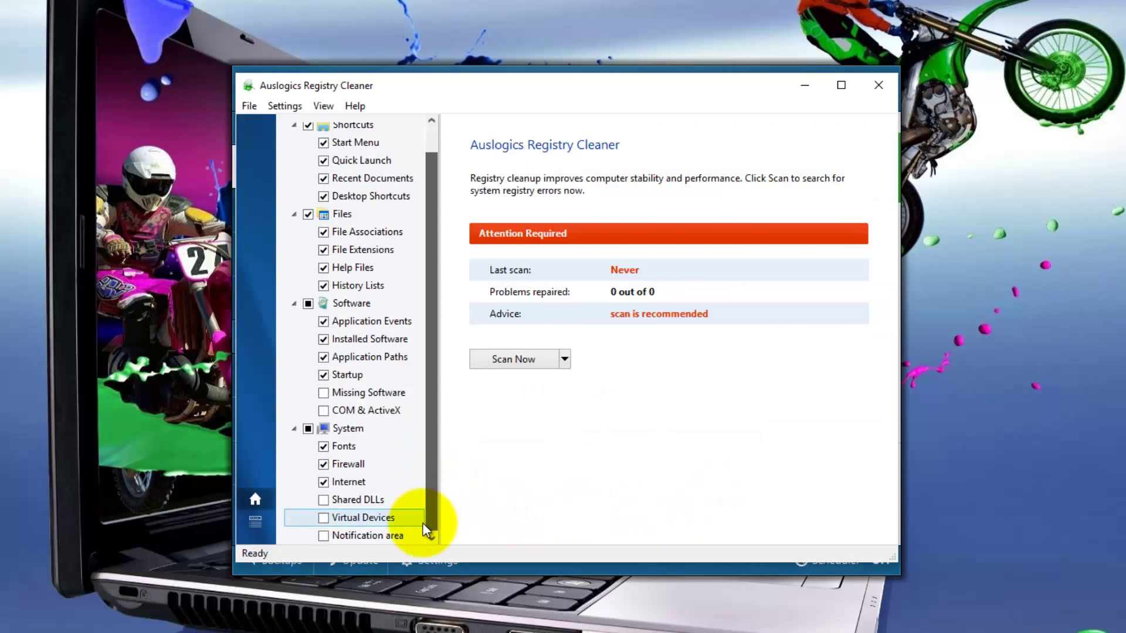
{"action": "scroll", "coordinate": [422, 523], "scroll_direction": "up", "scroll_amount": 1}
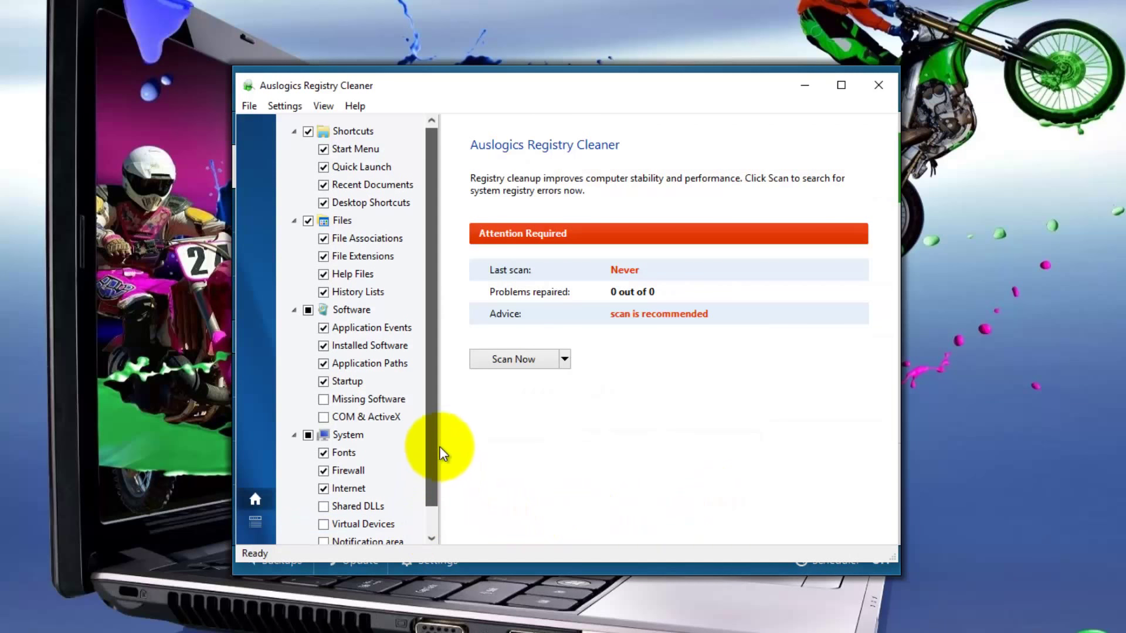
{"action": "left_click", "coordinate": [508, 360]}
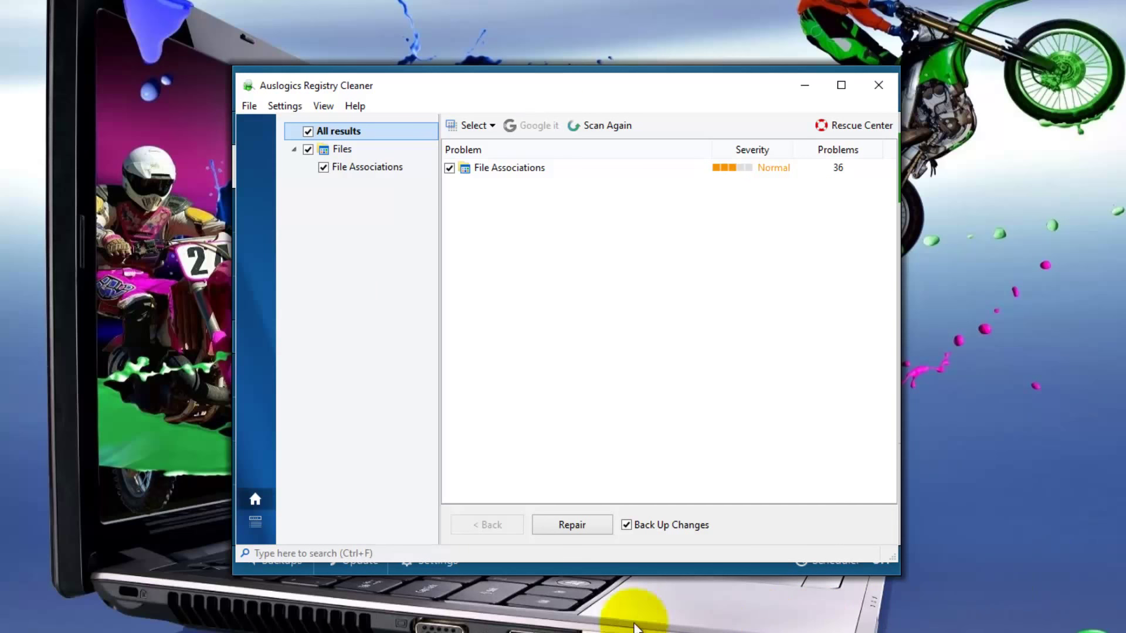
{"action": "left_click", "coordinate": [563, 525]}
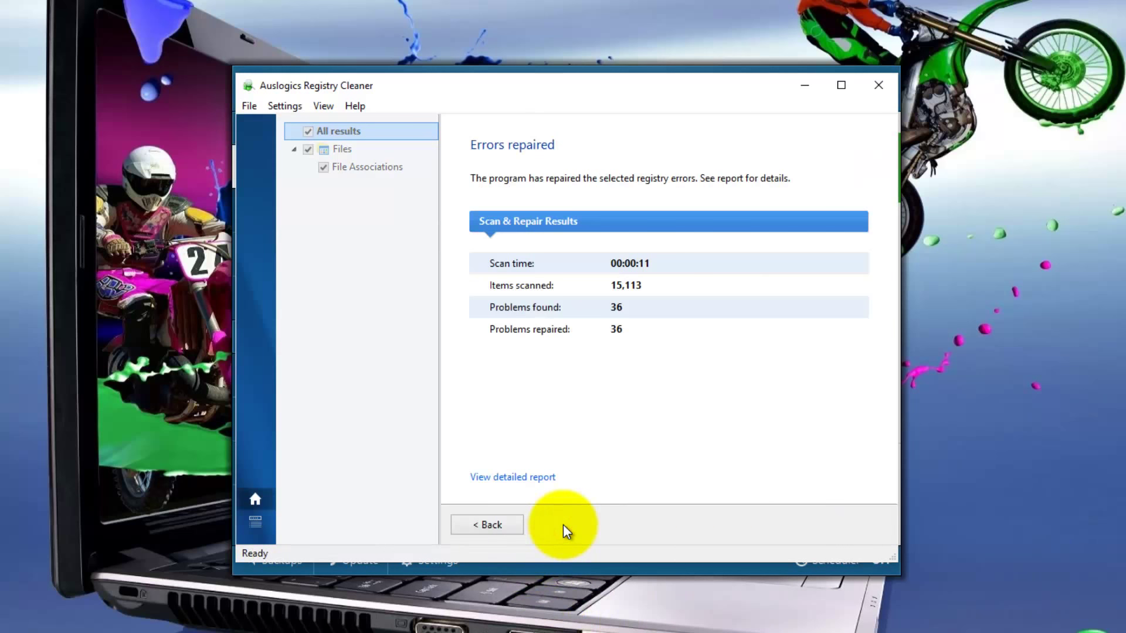
{"action": "left_click", "coordinate": [490, 523]}
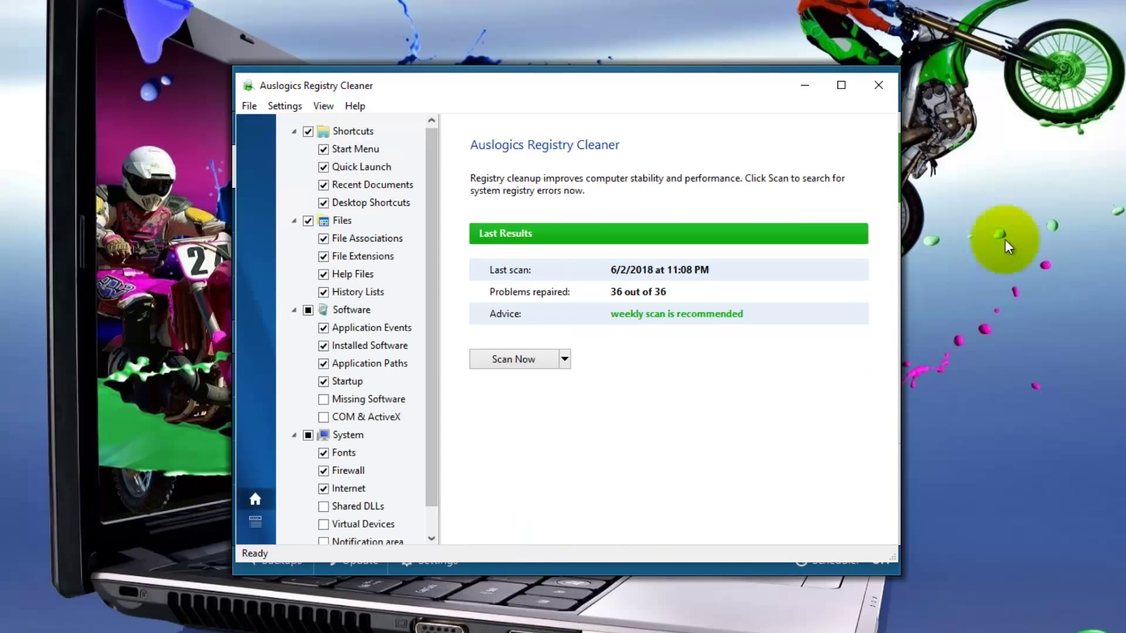
{"action": "left_click", "coordinate": [880, 85]}
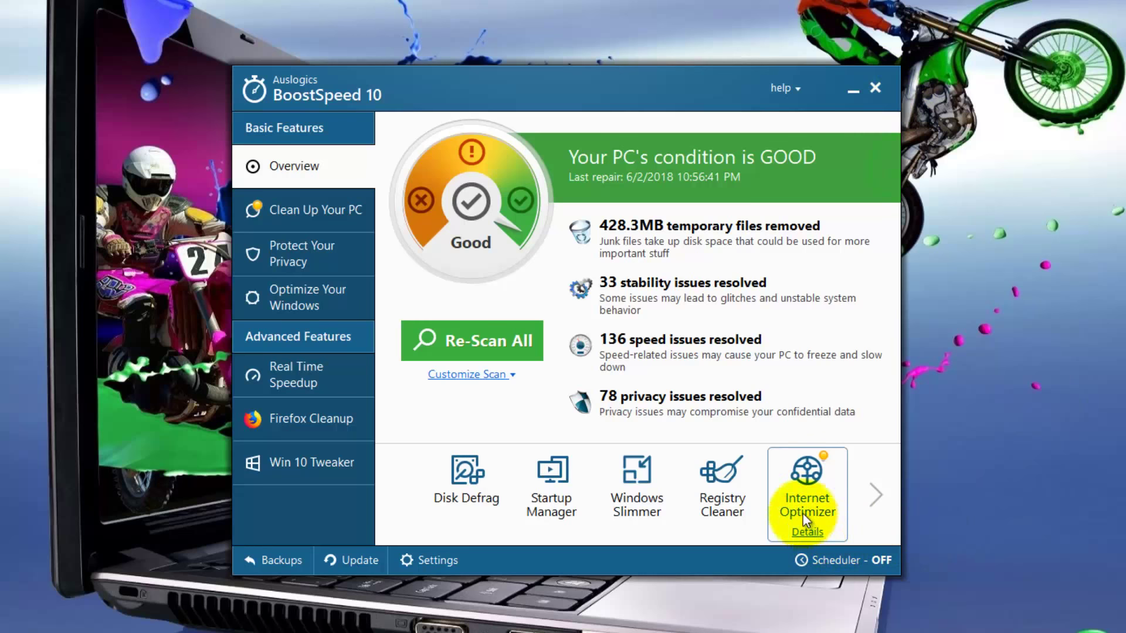
In Internet Optimizer, set the connection speed to Fast (over 5 mbps), analyze the connection and optimize all non-optimal parameters.
{"action": "left_click", "coordinate": [798, 488]}
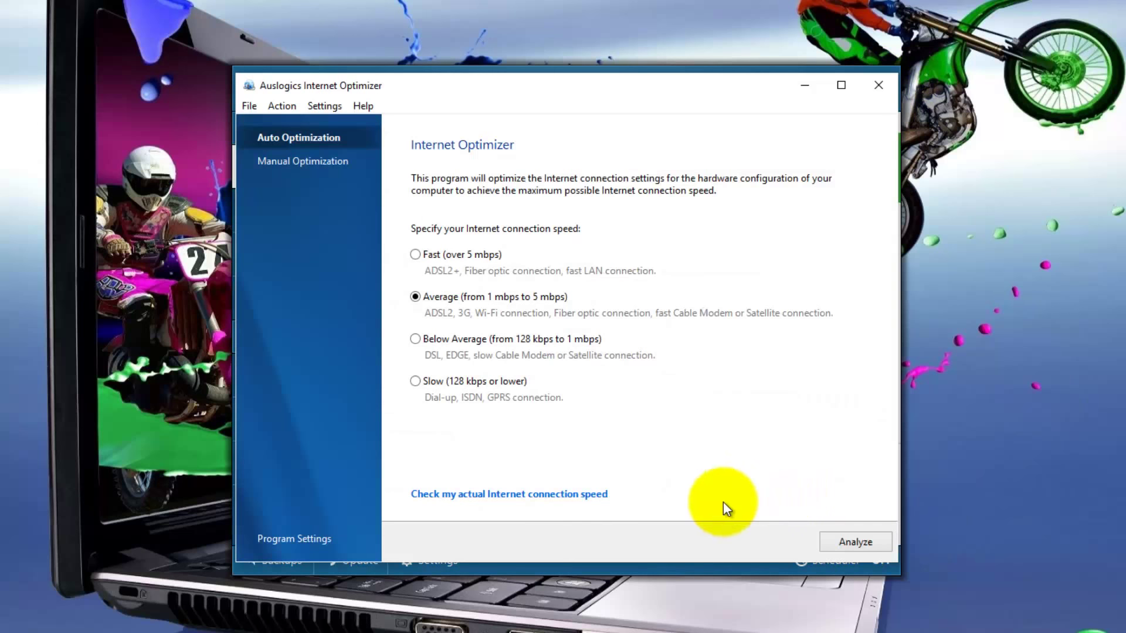
{"action": "left_click", "coordinate": [416, 256]}
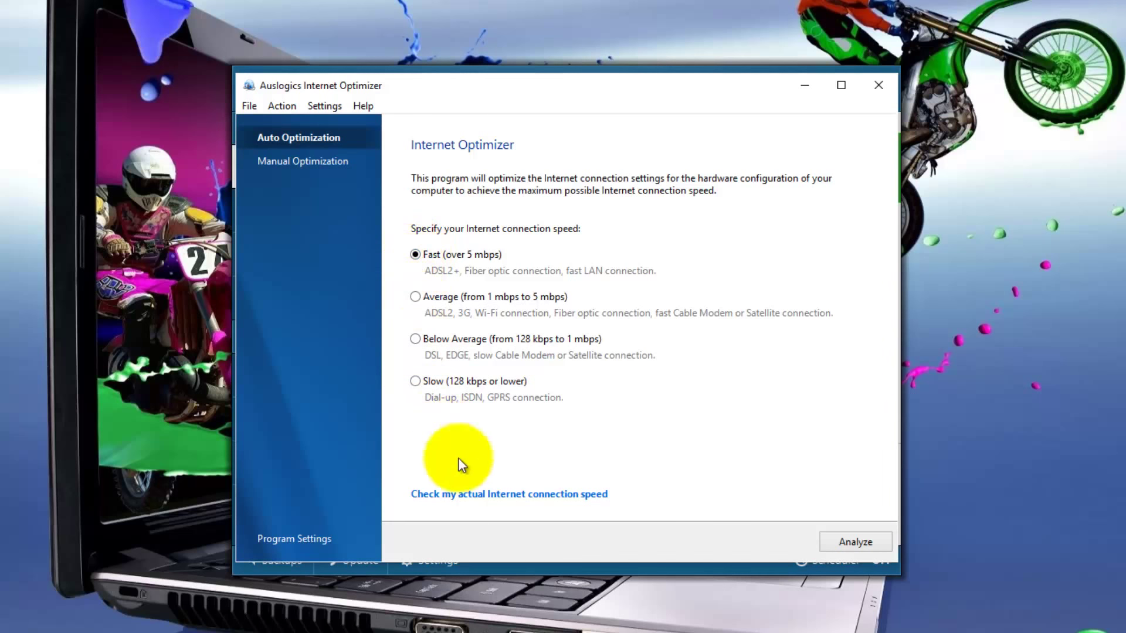
{"action": "left_click", "coordinate": [850, 541]}
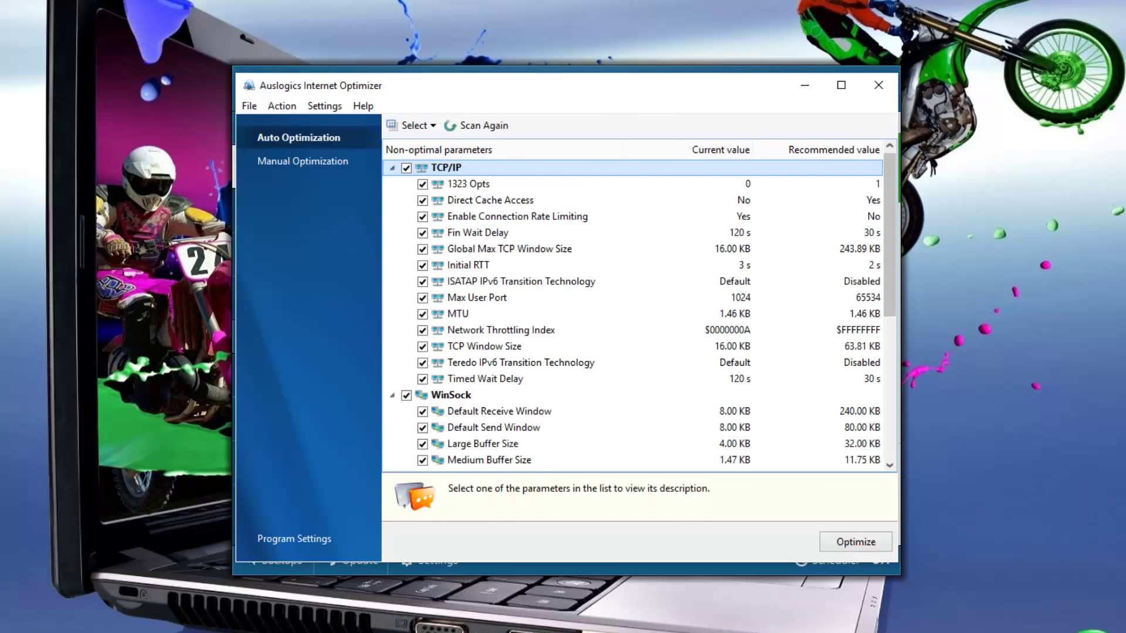
{"action": "left_click", "coordinate": [886, 301]}
{"action": "left_click_drag", "start_coordinate": [884, 301], "coordinate": [918, 283]}
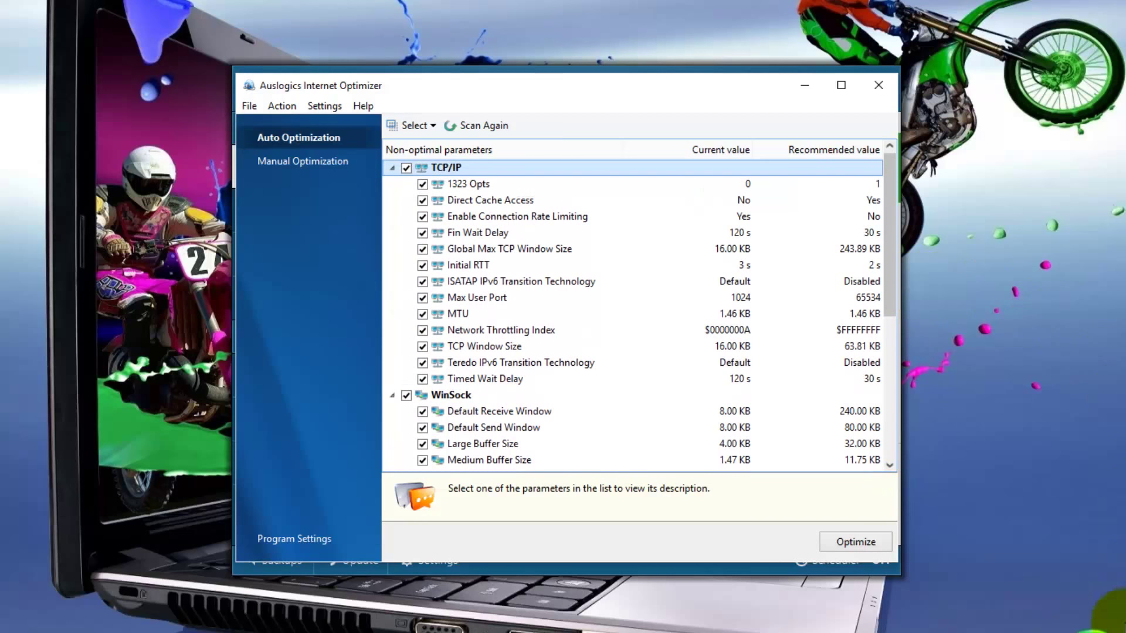
{"action": "left_click", "coordinate": [858, 542]}
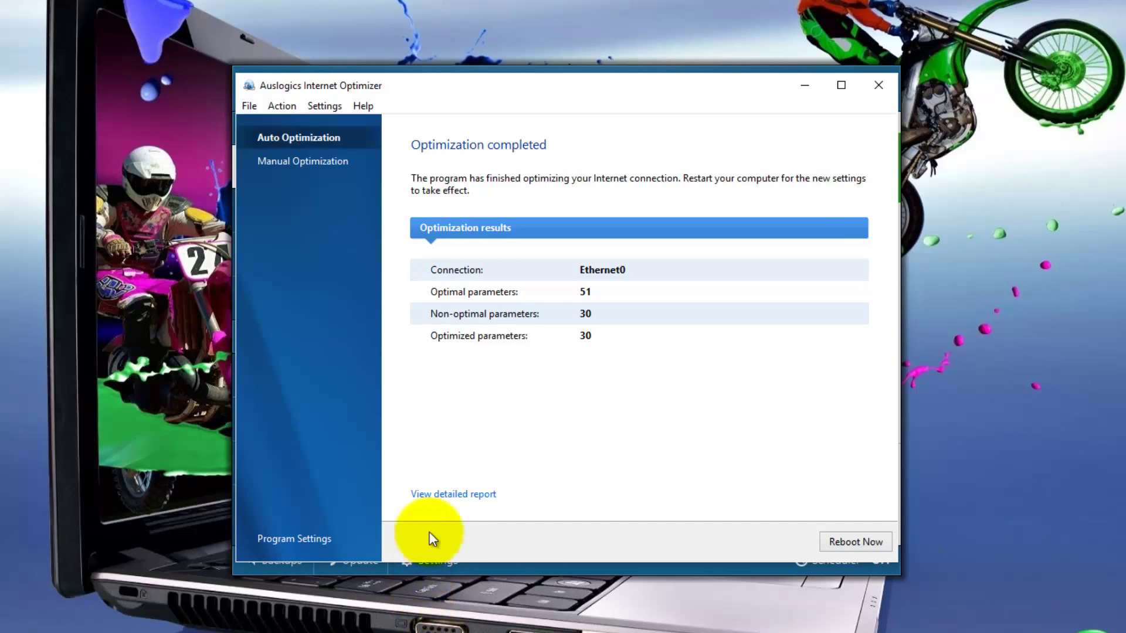
Read through the detailed optimization report, close it, and leave Internet Optimizer without rebooting.
{"action": "left_click", "coordinate": [448, 493]}
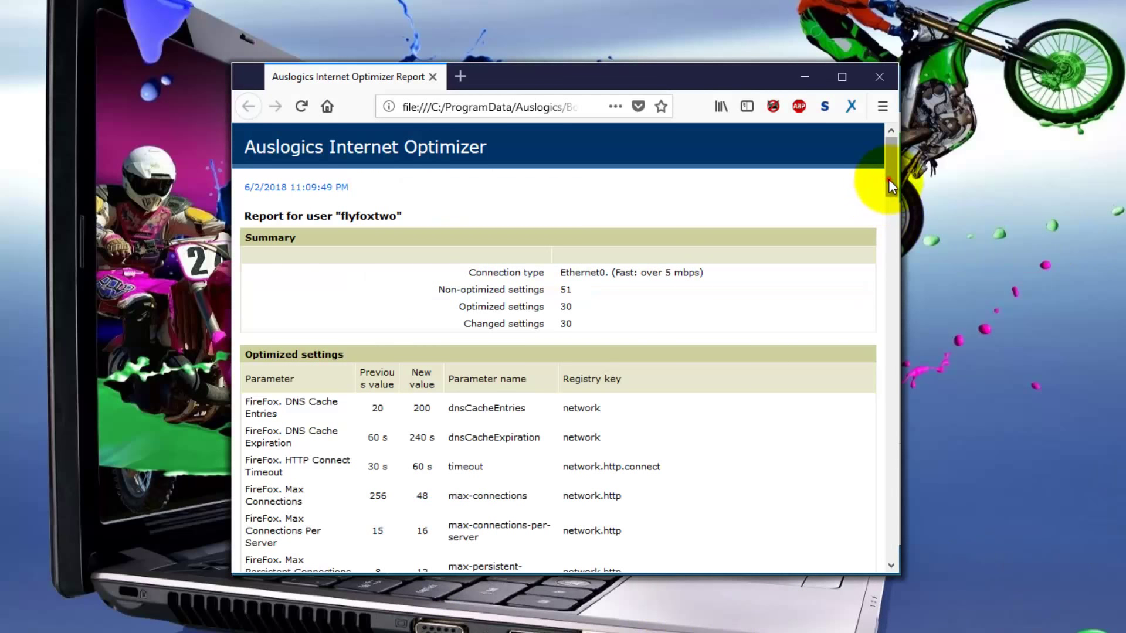
{"action": "left_click", "coordinate": [889, 186]}
{"action": "left_click_drag", "start_coordinate": [889, 187], "coordinate": [875, 155]}
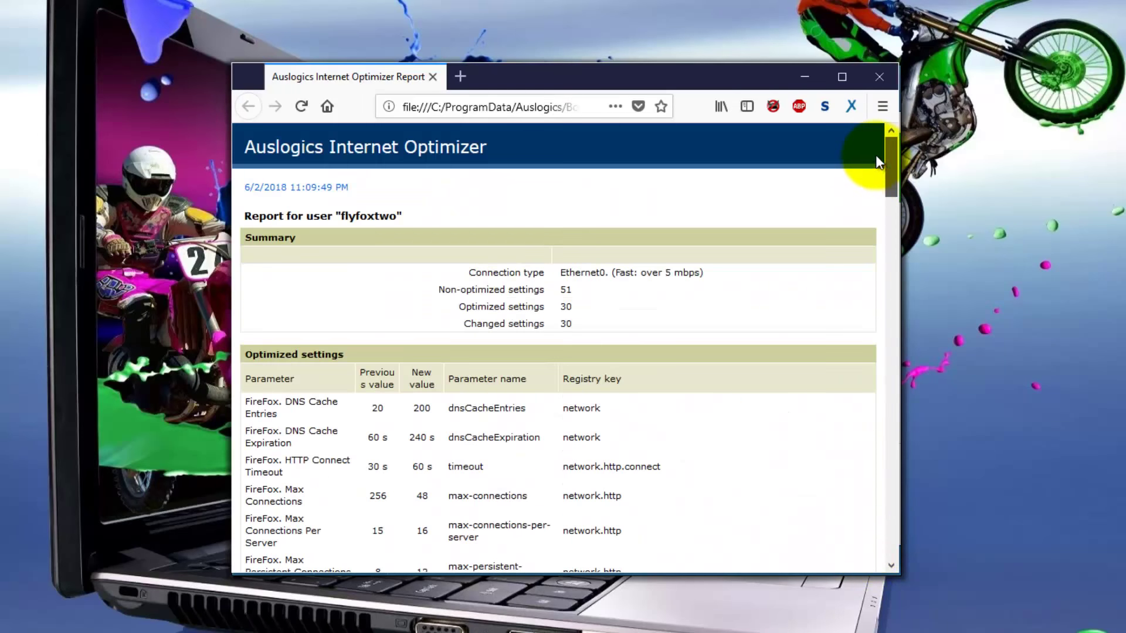
{"action": "left_click", "coordinate": [878, 79]}
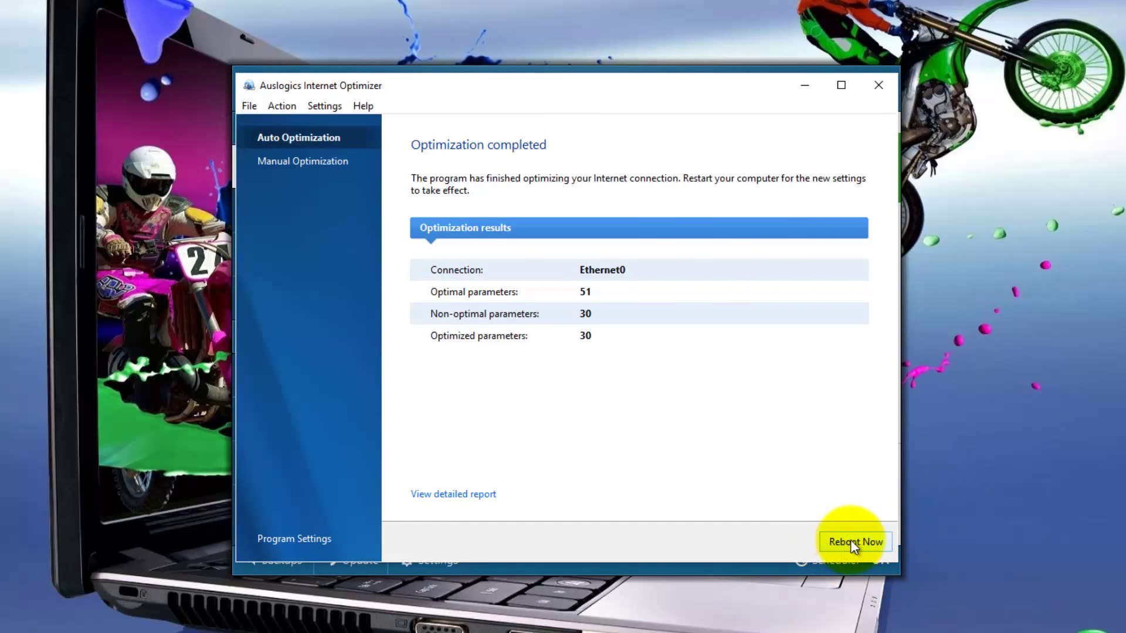
{"action": "left_click", "coordinate": [880, 88]}
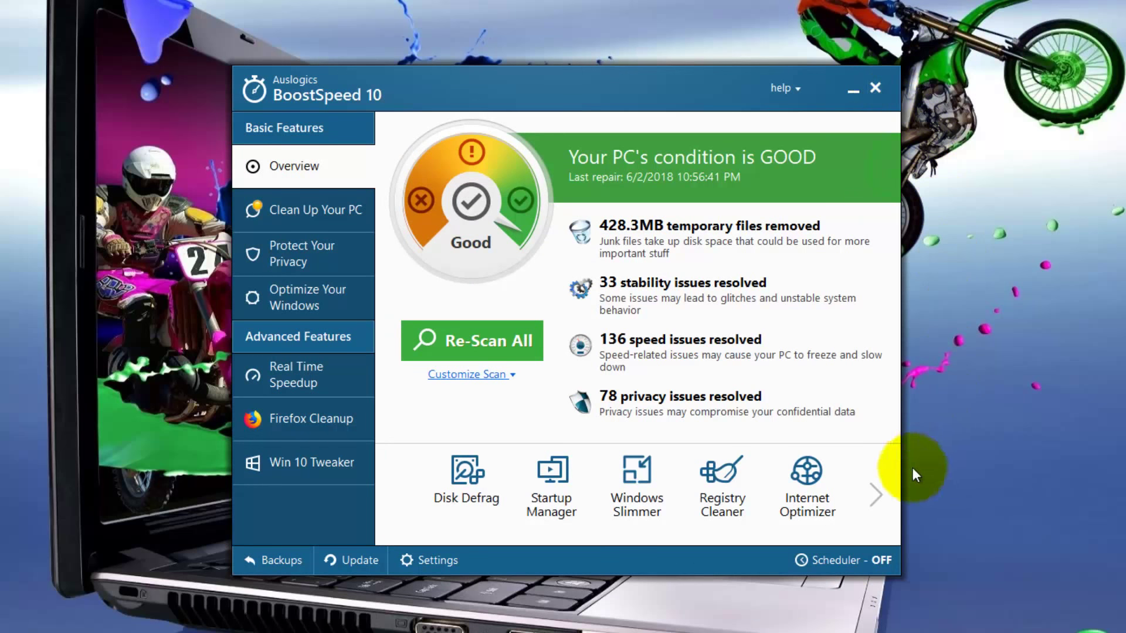
Open Tweak Manager, switch it to Expert mode, look over its tweak categories and close it.
{"action": "left_click", "coordinate": [874, 495]}
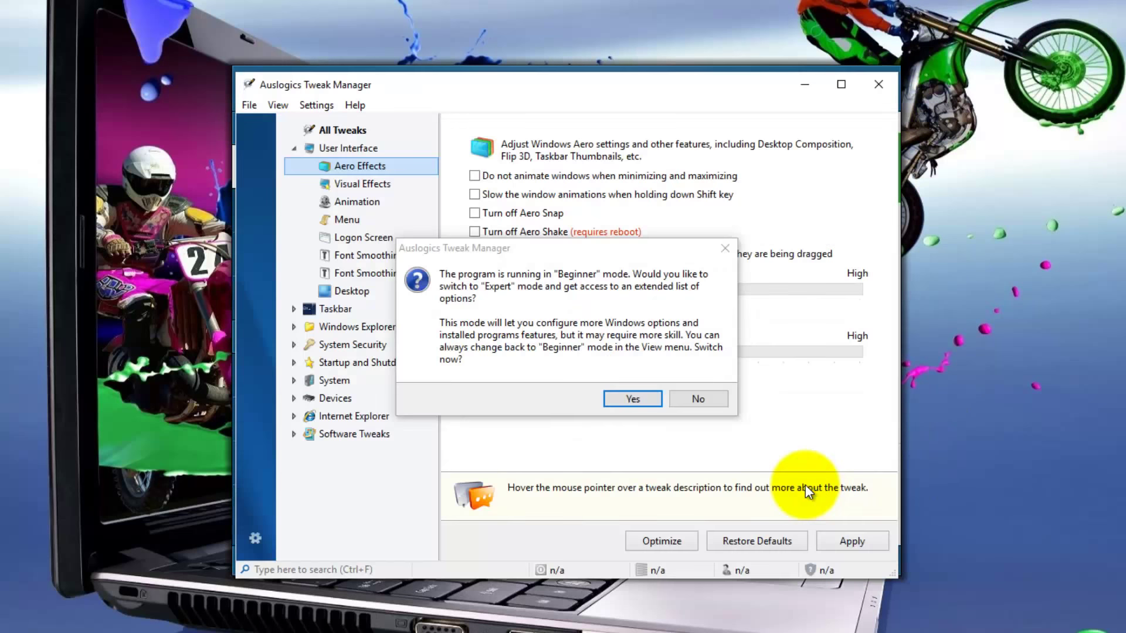
{"action": "left_click", "coordinate": [646, 397]}
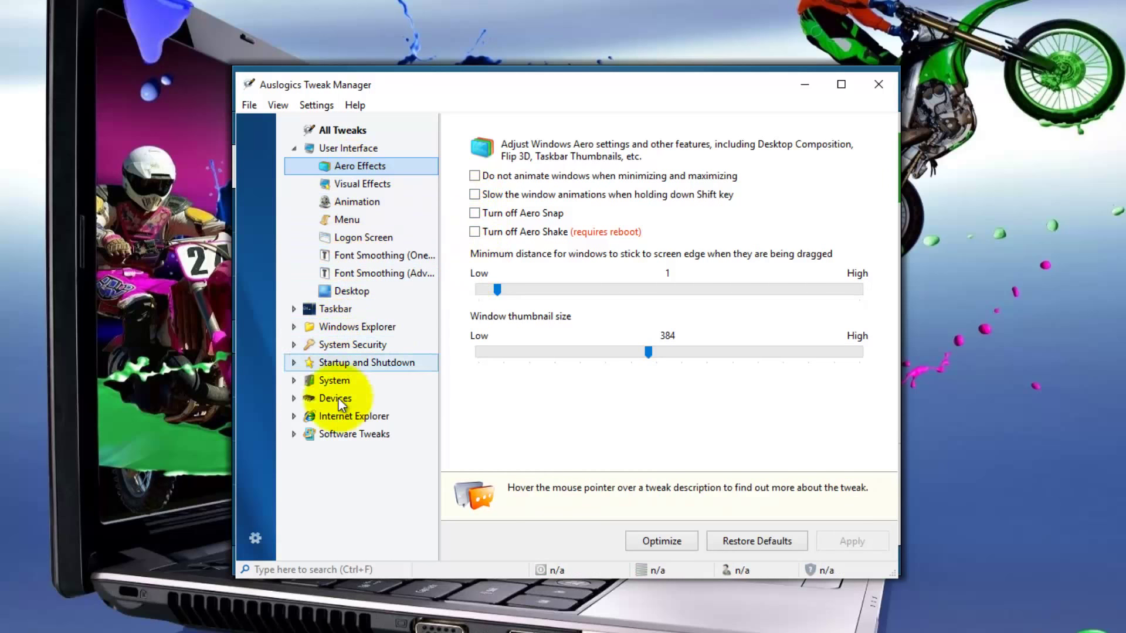
{"action": "left_click", "coordinate": [875, 85]}
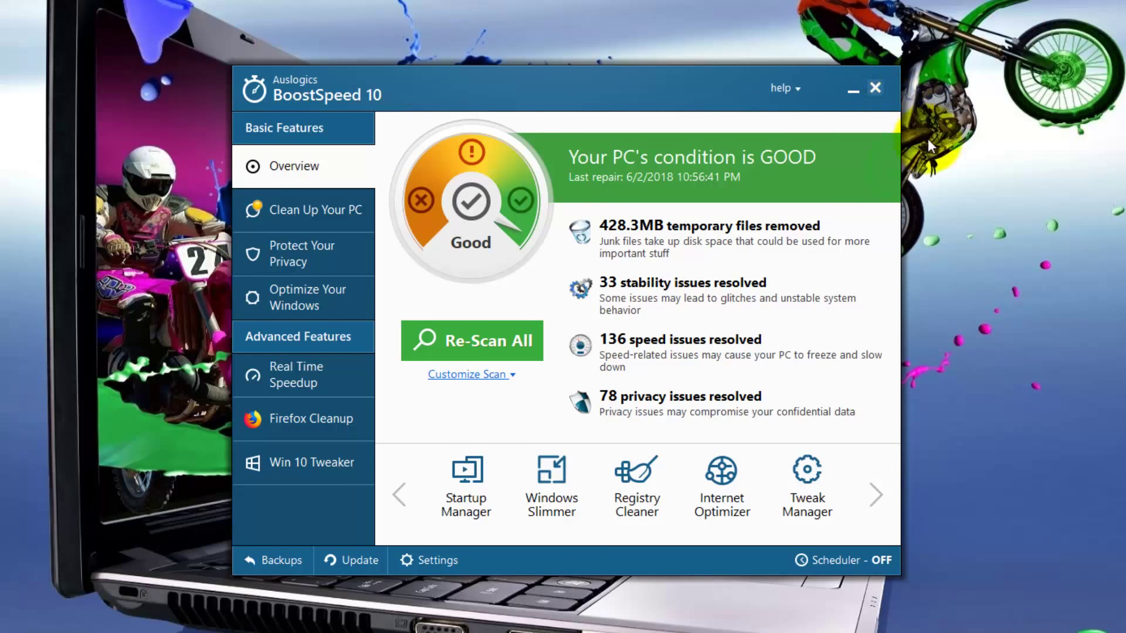
Open Uninstall Manager, view the CCleaner entry in the application list and close the tool without uninstalling anything.
{"action": "left_click", "coordinate": [875, 499]}
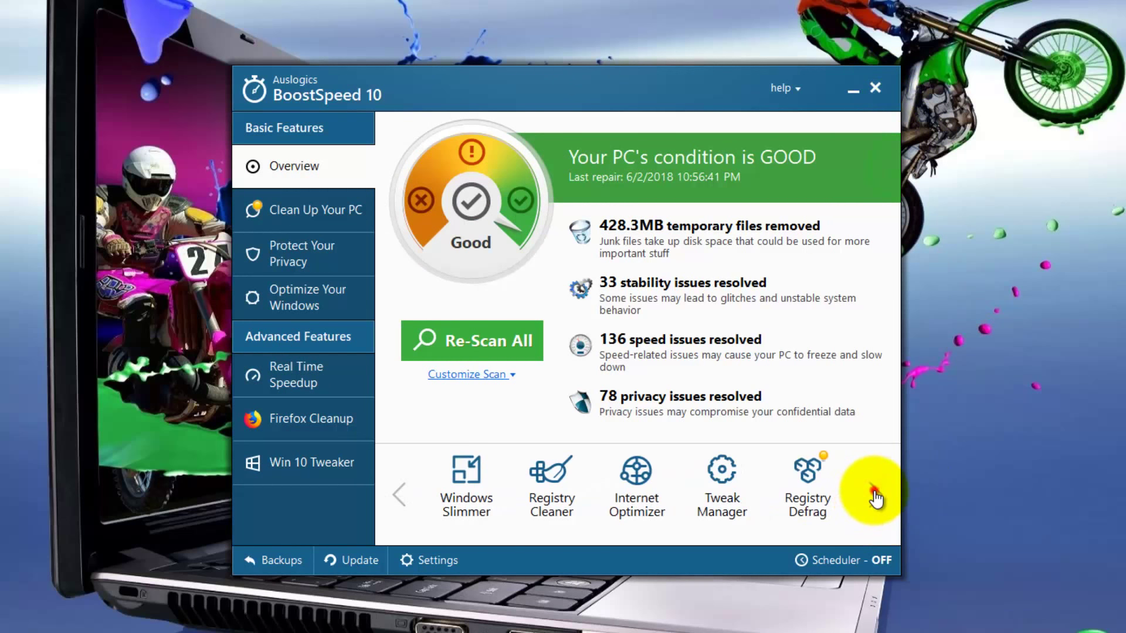
{"action": "left_click", "coordinate": [876, 499]}
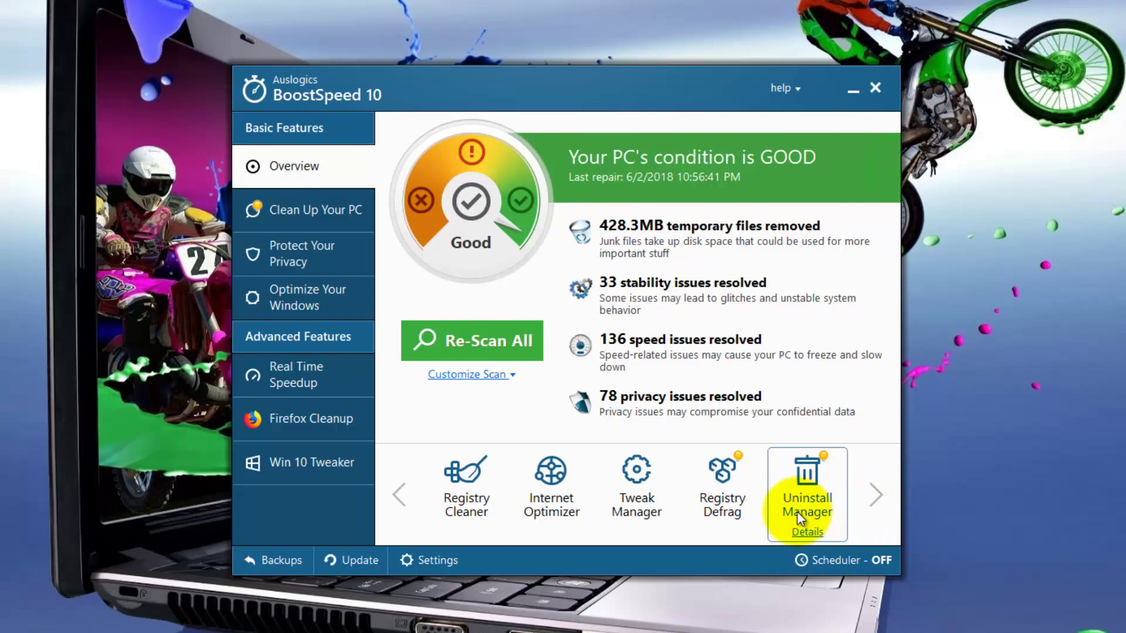
{"action": "left_click", "coordinate": [803, 492]}
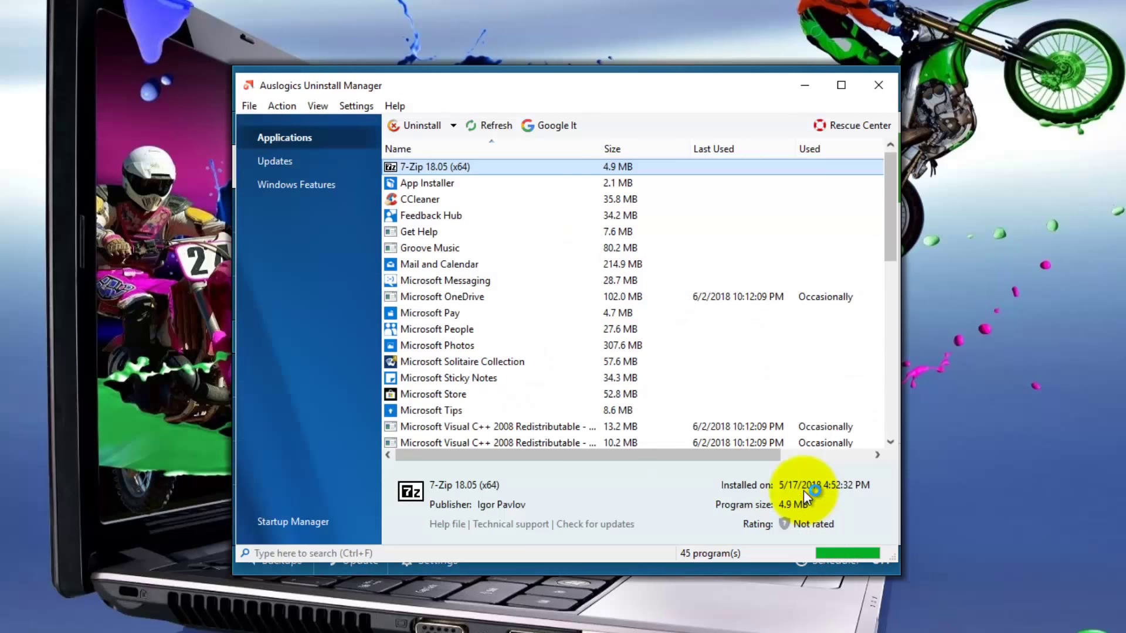
{"action": "left_click", "coordinate": [422, 199]}
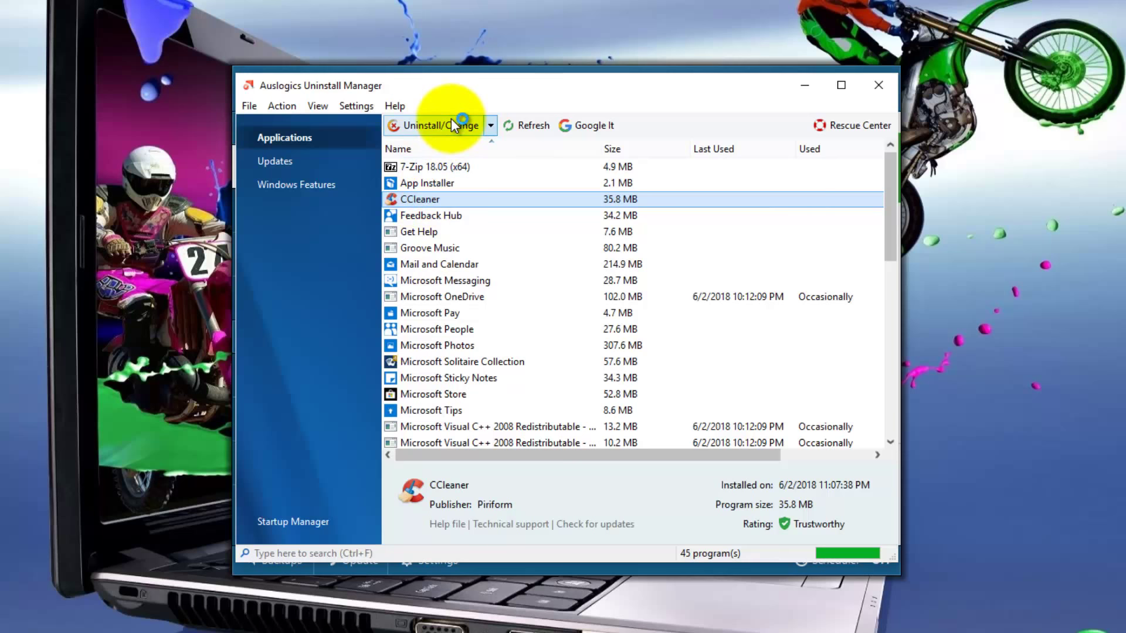
{"action": "left_click", "coordinate": [879, 86]}
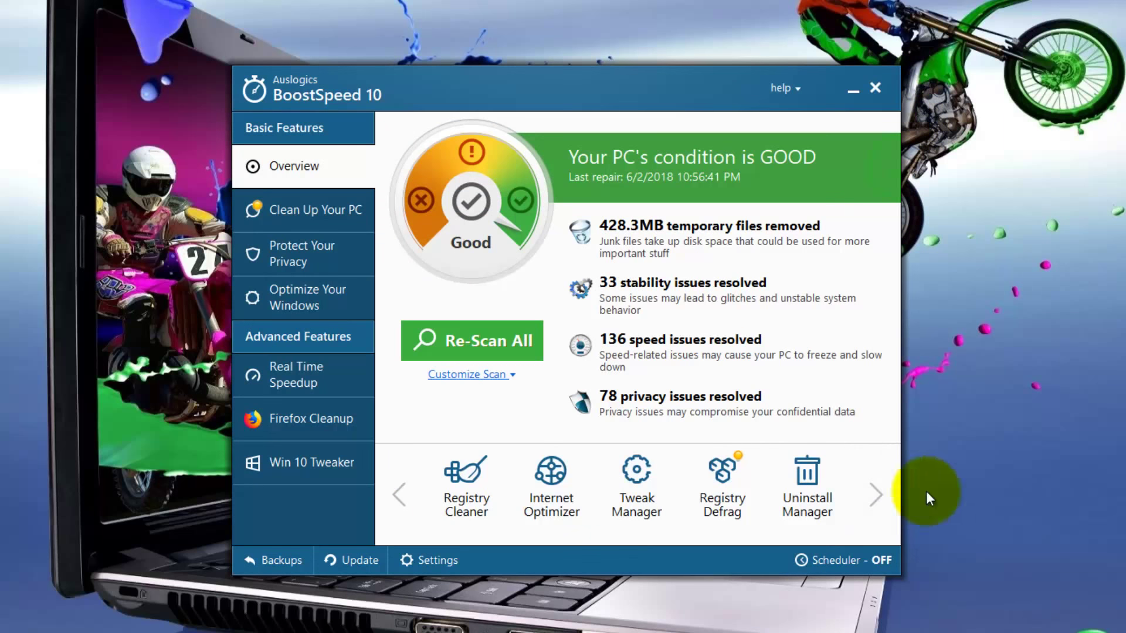
Open Disk Doctor, exclude drive 1 (E:) and scan Local Disk (C:) for errors.
{"action": "left_click", "coordinate": [874, 499]}
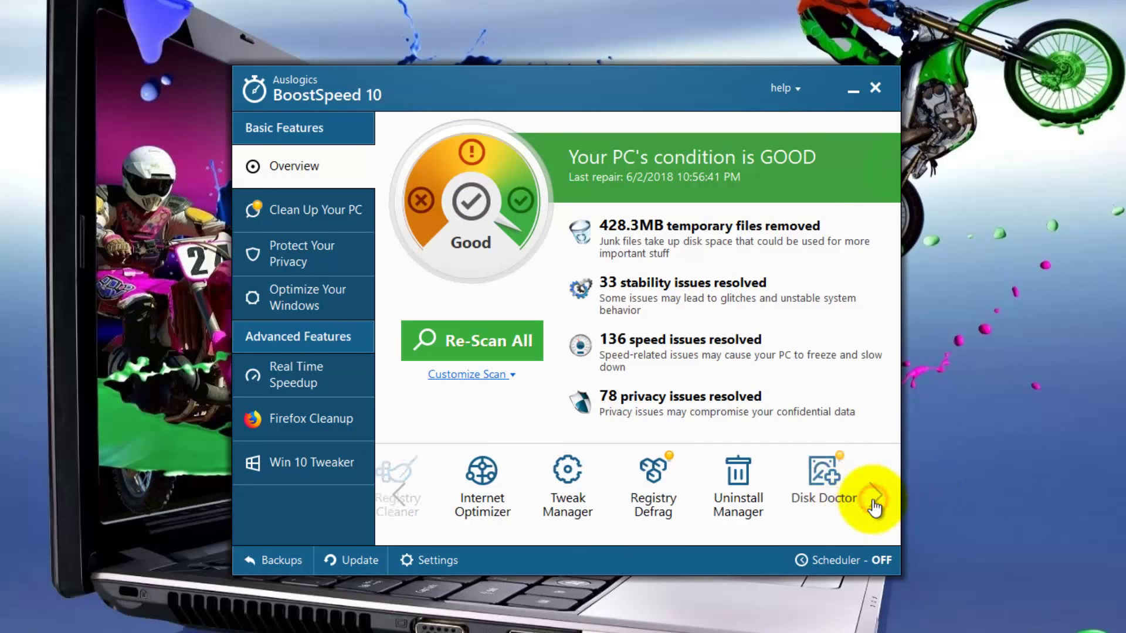
{"action": "left_click", "coordinate": [816, 484]}
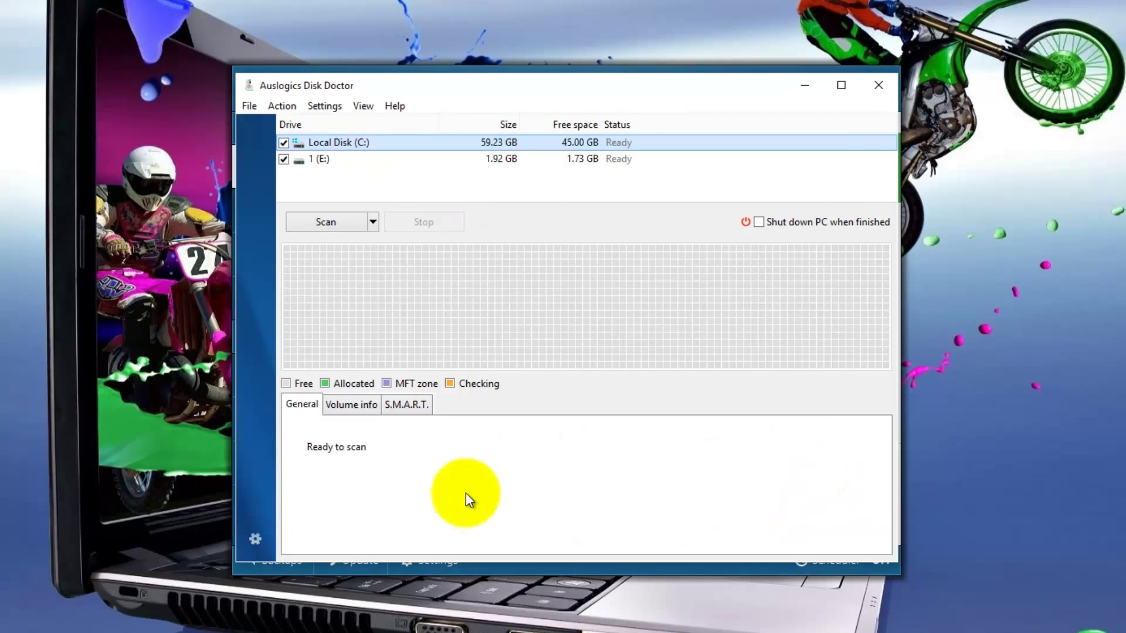
{"action": "left_click", "coordinate": [283, 159]}
{"action": "left_click", "coordinate": [311, 224]}
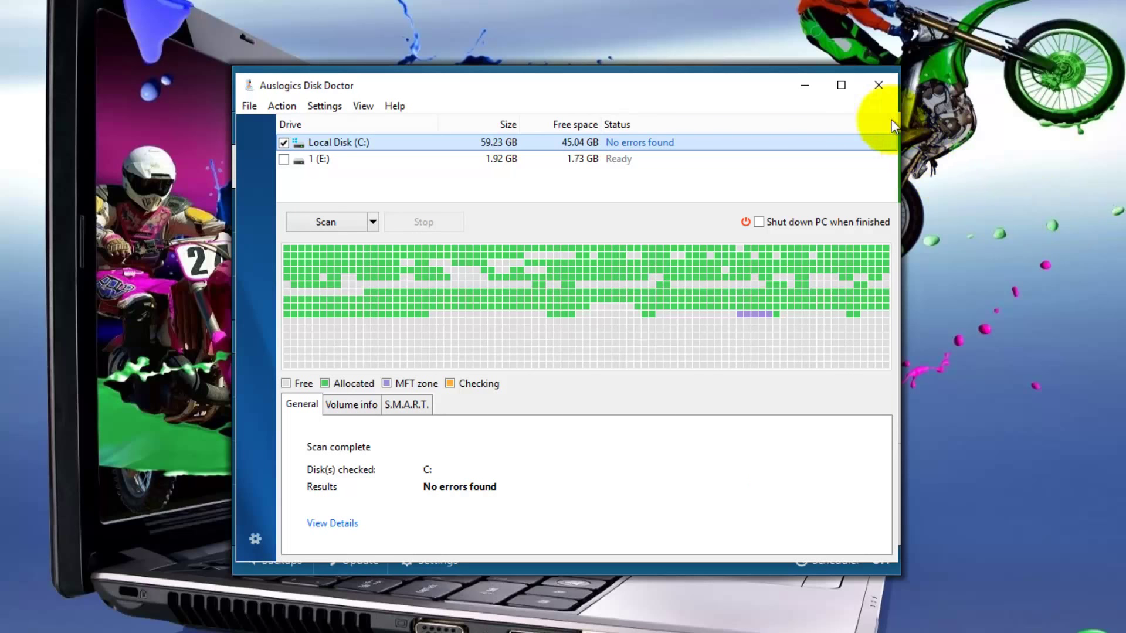
Close Disk Doctor, open System Information to view the computer's configuration overview, and close it.
{"action": "left_click", "coordinate": [876, 88]}
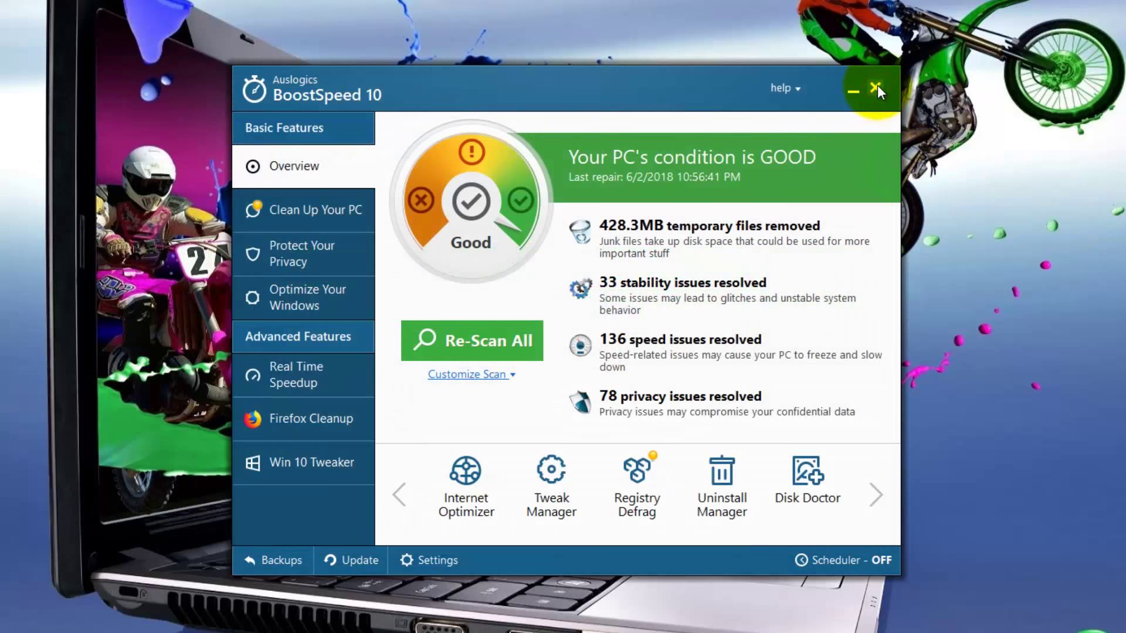
{"action": "left_click", "coordinate": [876, 494]}
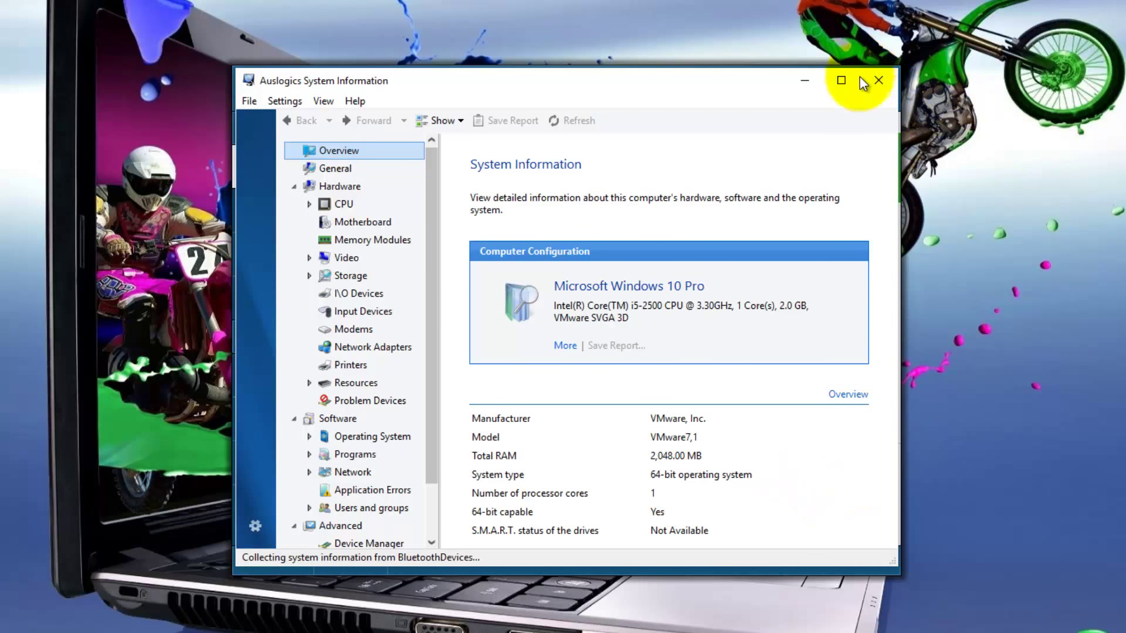
{"action": "left_click", "coordinate": [879, 80]}
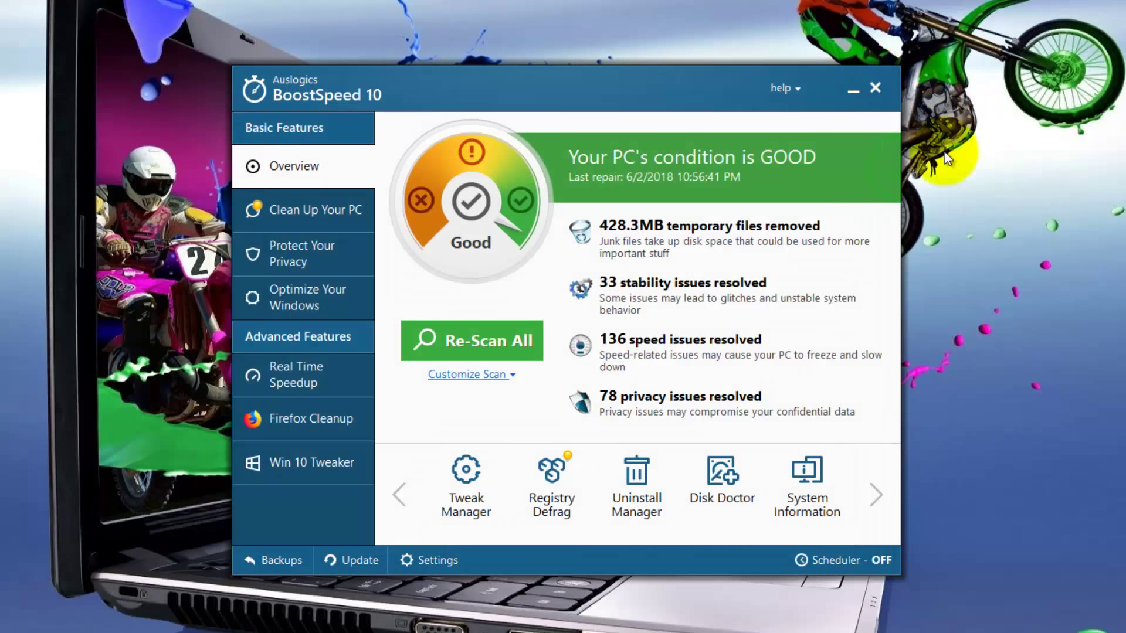
Open Disk Explorer, scan Local Disk (C:) to view its space usage by folder, and close the tool.
{"action": "left_click", "coordinate": [879, 502]}
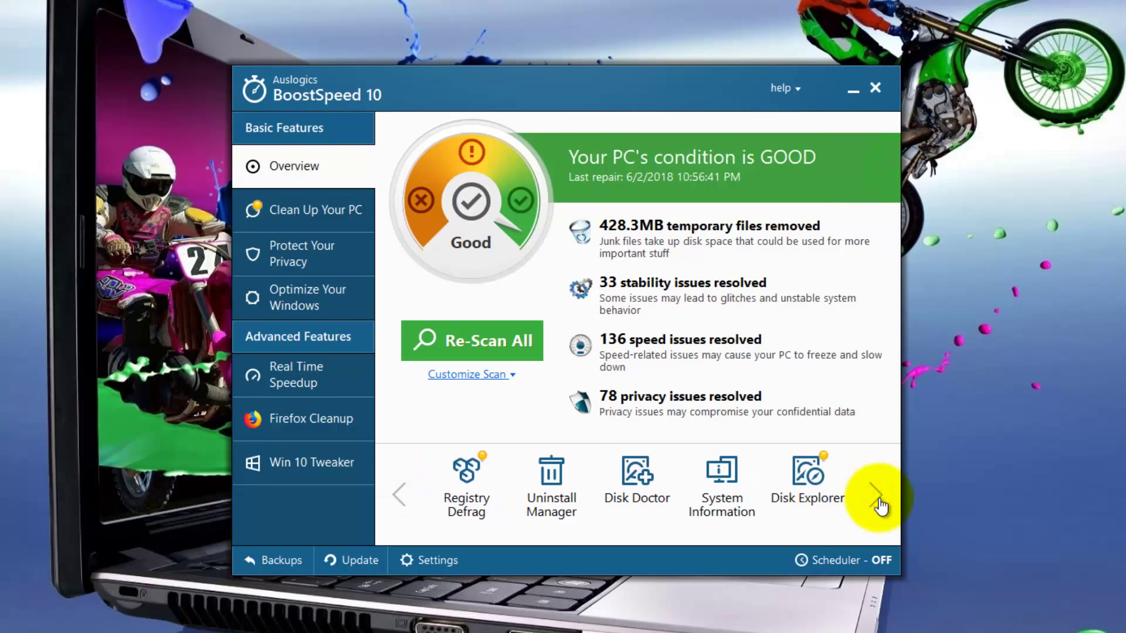
{"action": "left_click", "coordinate": [801, 488]}
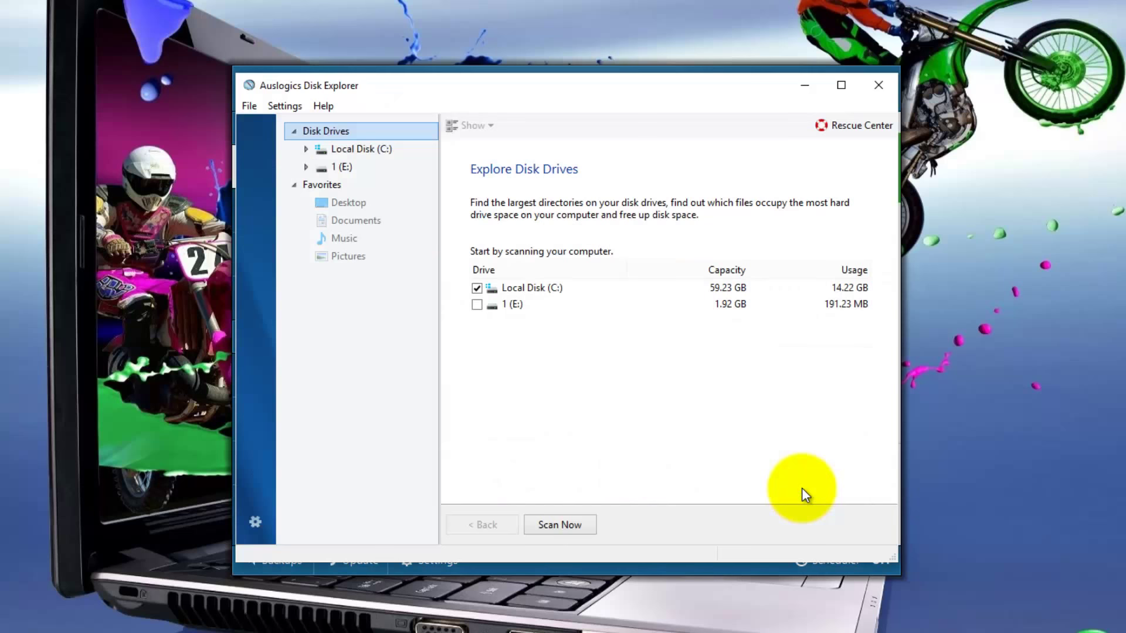
{"action": "left_click", "coordinate": [559, 525]}
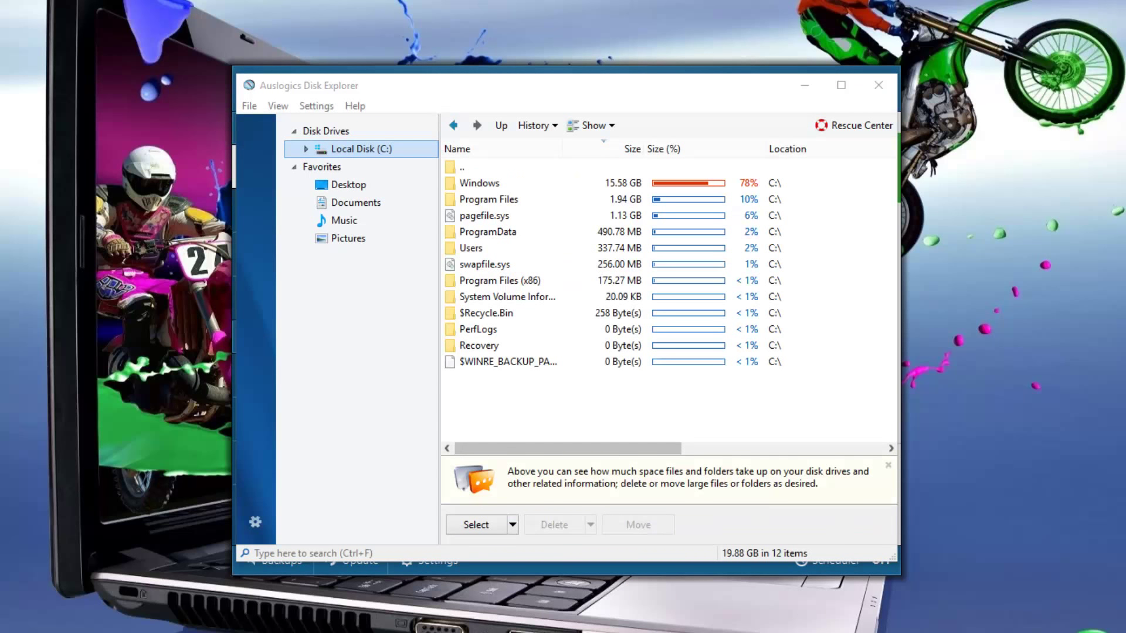
{"action": "left_click", "coordinate": [879, 85]}
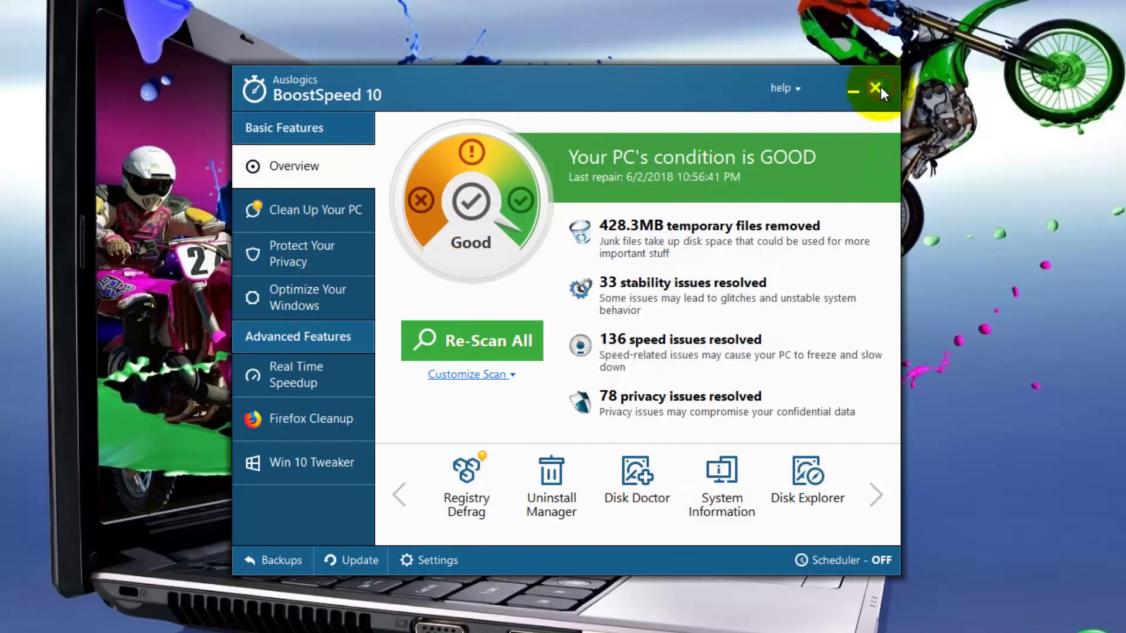
Open Service Manager, browse the services and the actions available for App Readiness, and close it without changing anything.
{"action": "left_click", "coordinate": [876, 501]}
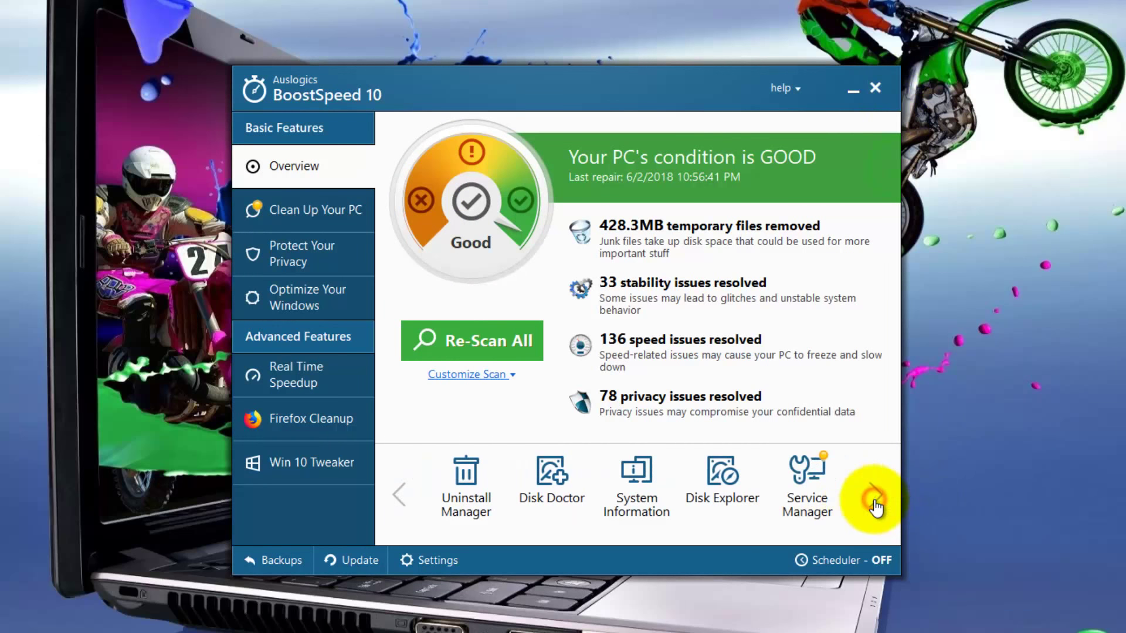
{"action": "left_click", "coordinate": [800, 491]}
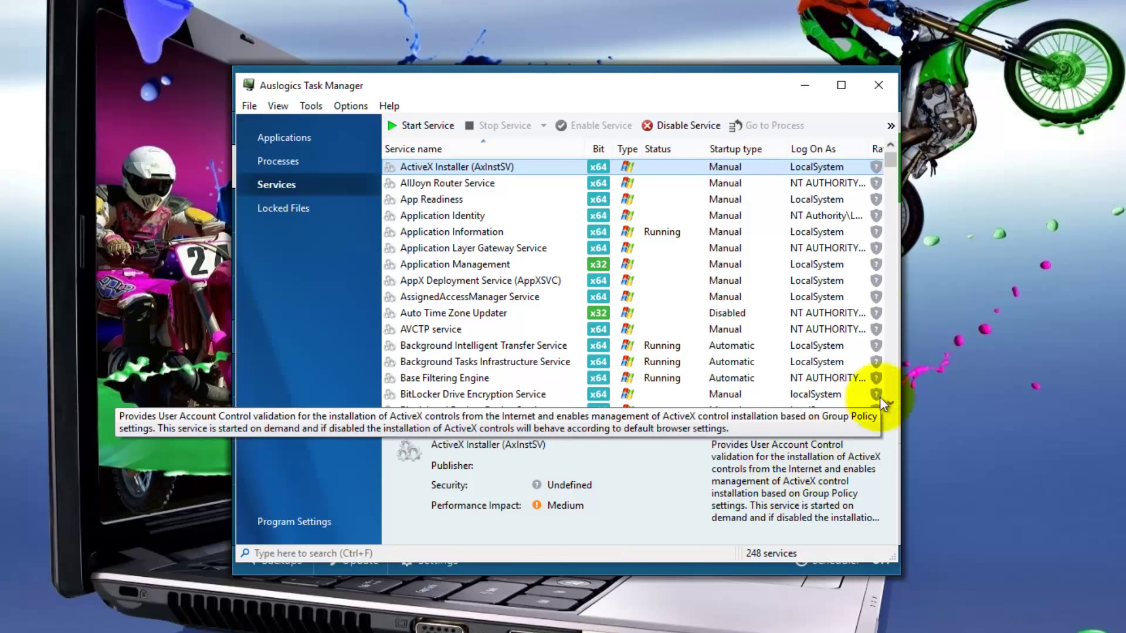
{"action": "left_click_drag", "start_coordinate": [888, 160], "coordinate": [880, 405]}
{"action": "left_click_drag", "start_coordinate": [878, 347], "coordinate": [863, 160]}
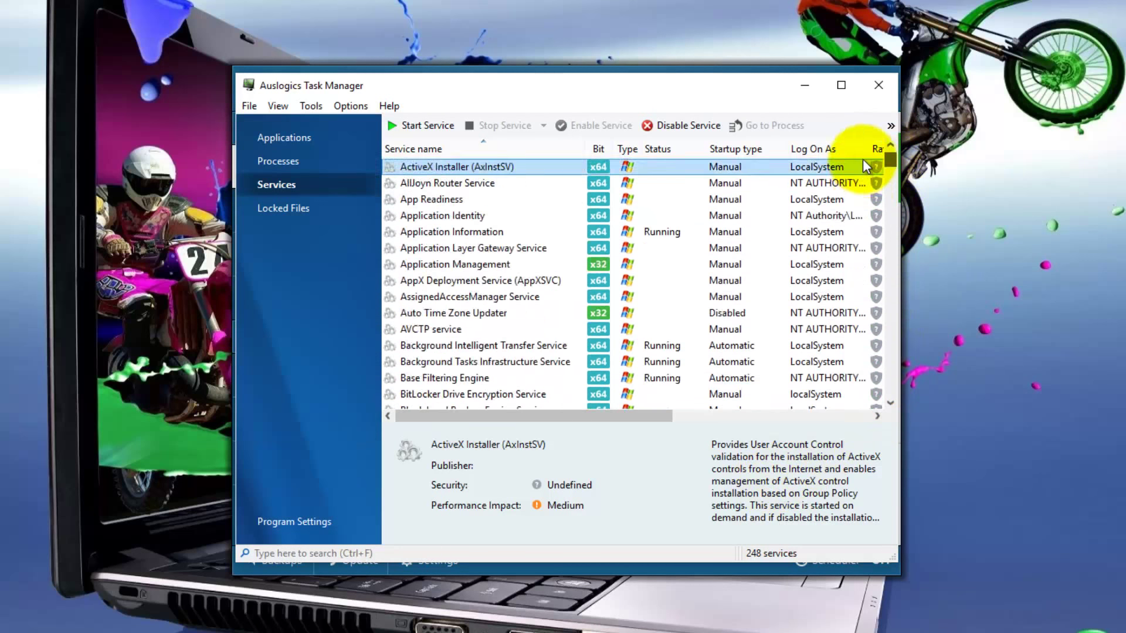
{"action": "left_click", "coordinate": [452, 200]}
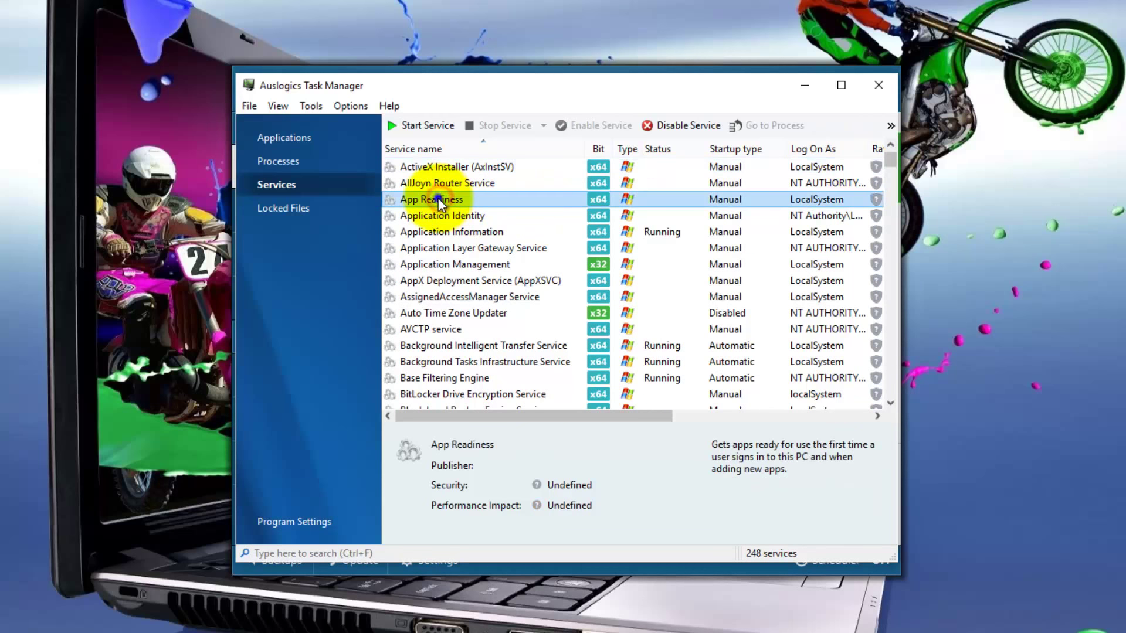
{"action": "right_click", "coordinate": [438, 198]}
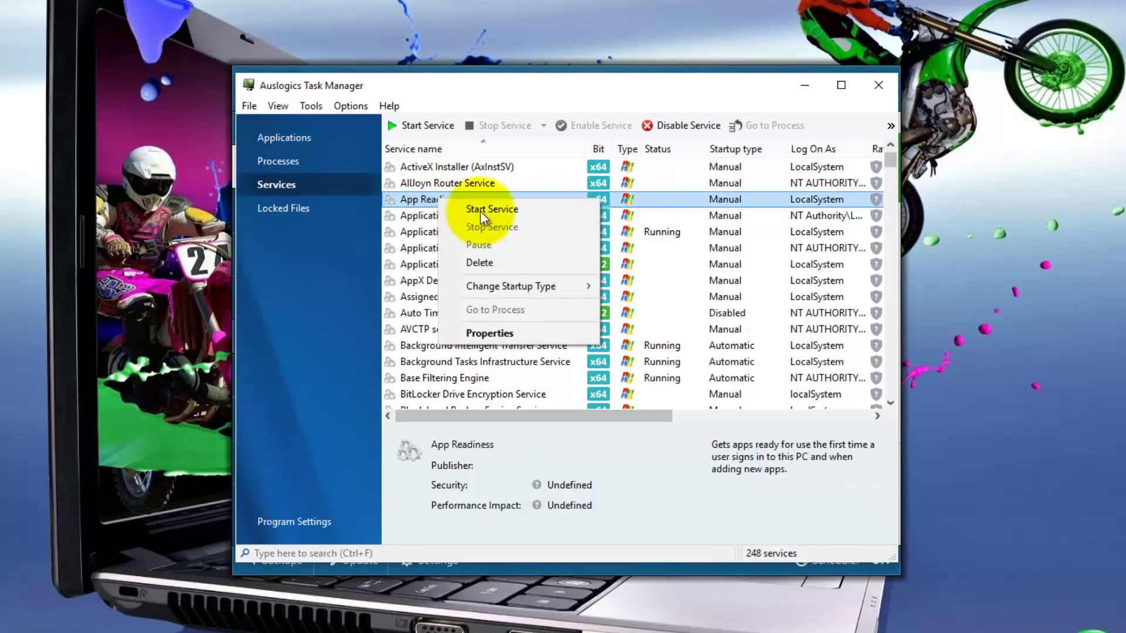
{"action": "left_click", "coordinate": [728, 95]}
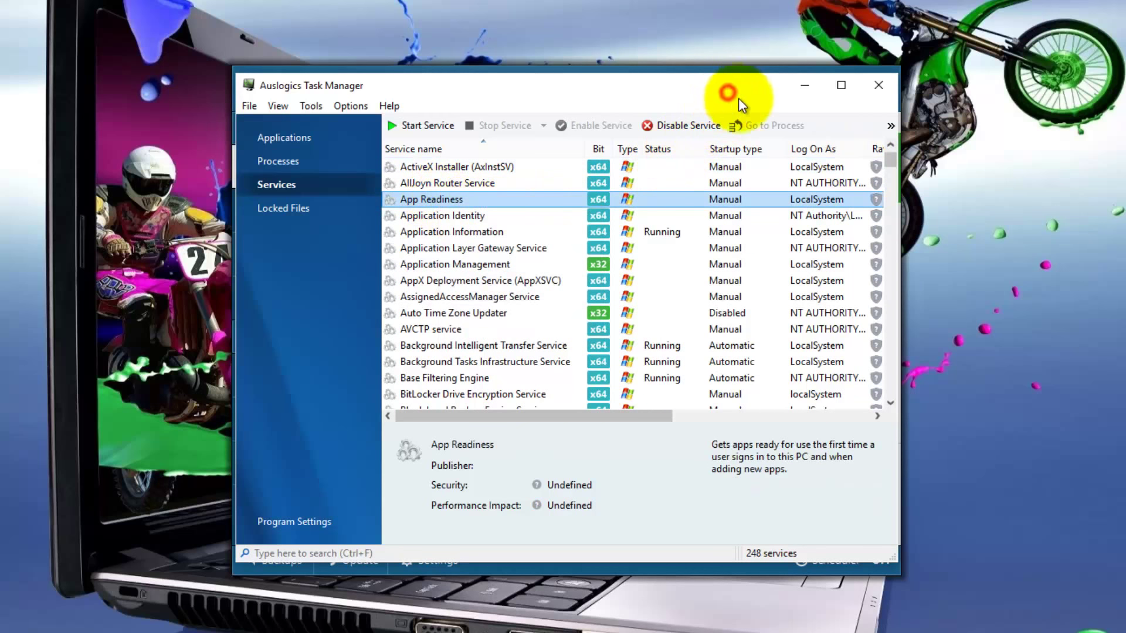
{"action": "left_click", "coordinate": [882, 86]}
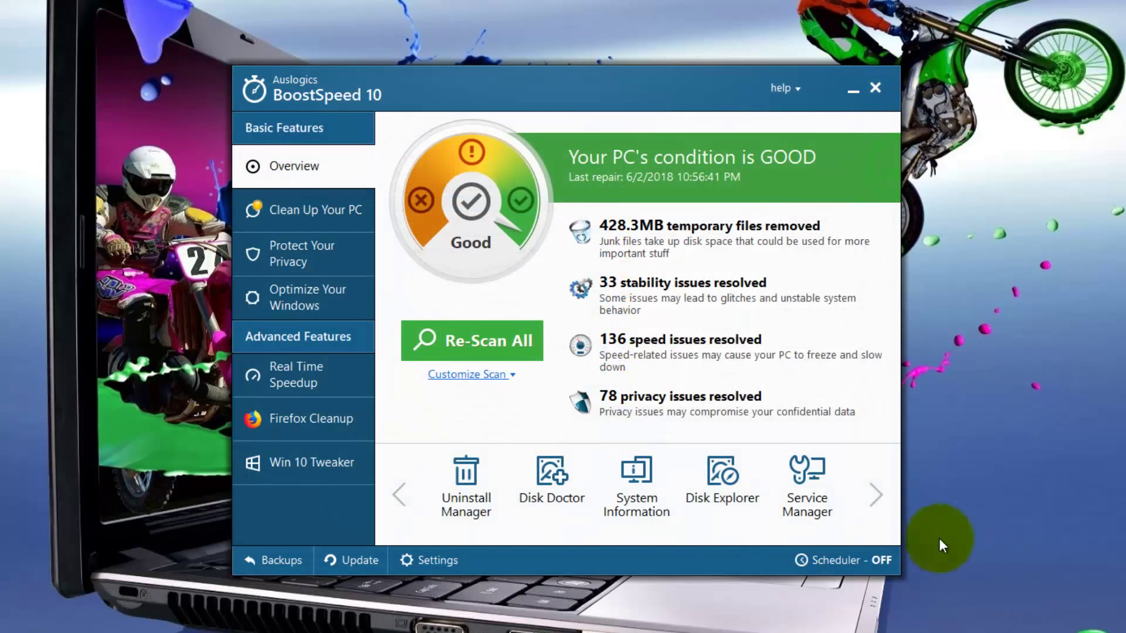
Open Duplicate File Finder and restrict the file types to Images, excluding audio files, video files, archives and applications.
{"action": "left_click", "coordinate": [874, 496]}
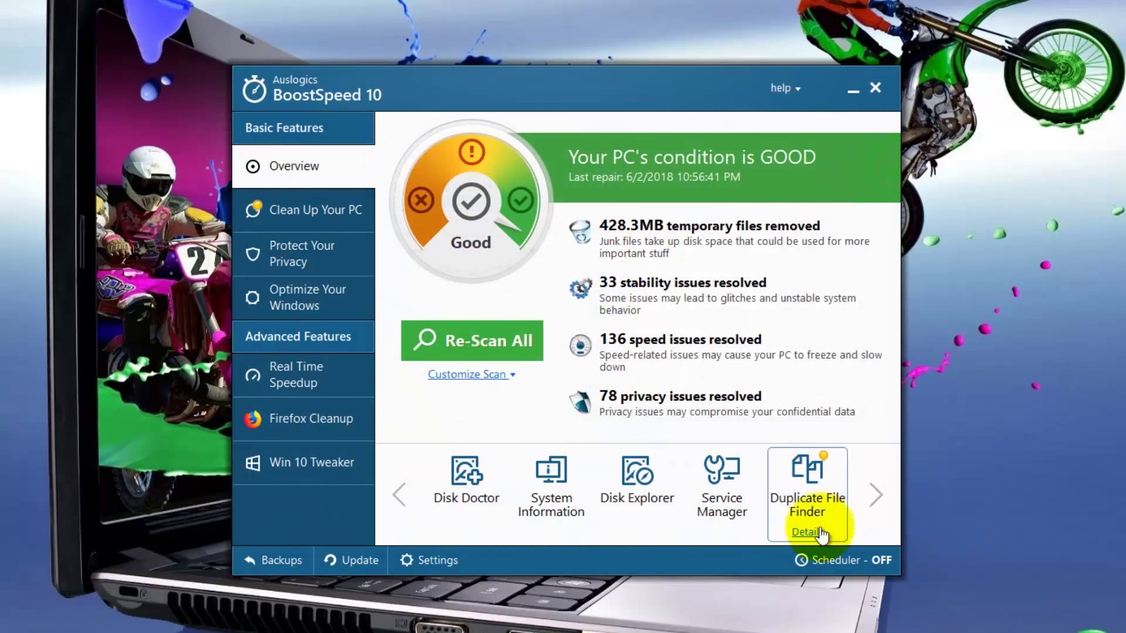
{"action": "left_click", "coordinate": [806, 480]}
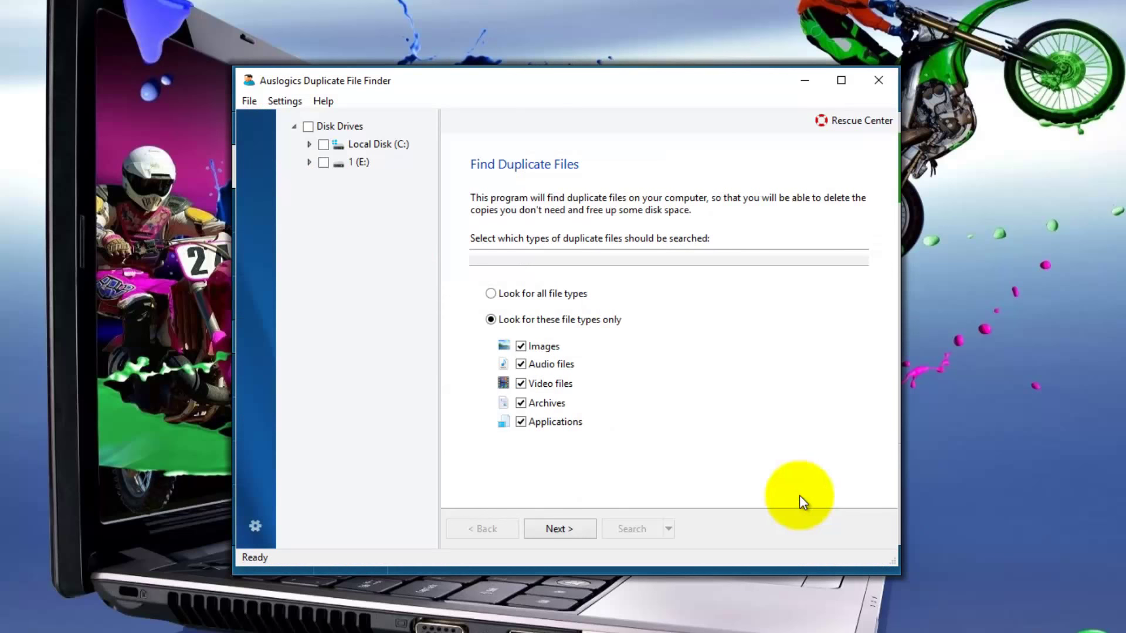
{"action": "left_click", "coordinate": [520, 422]}
{"action": "left_click", "coordinate": [520, 403]}
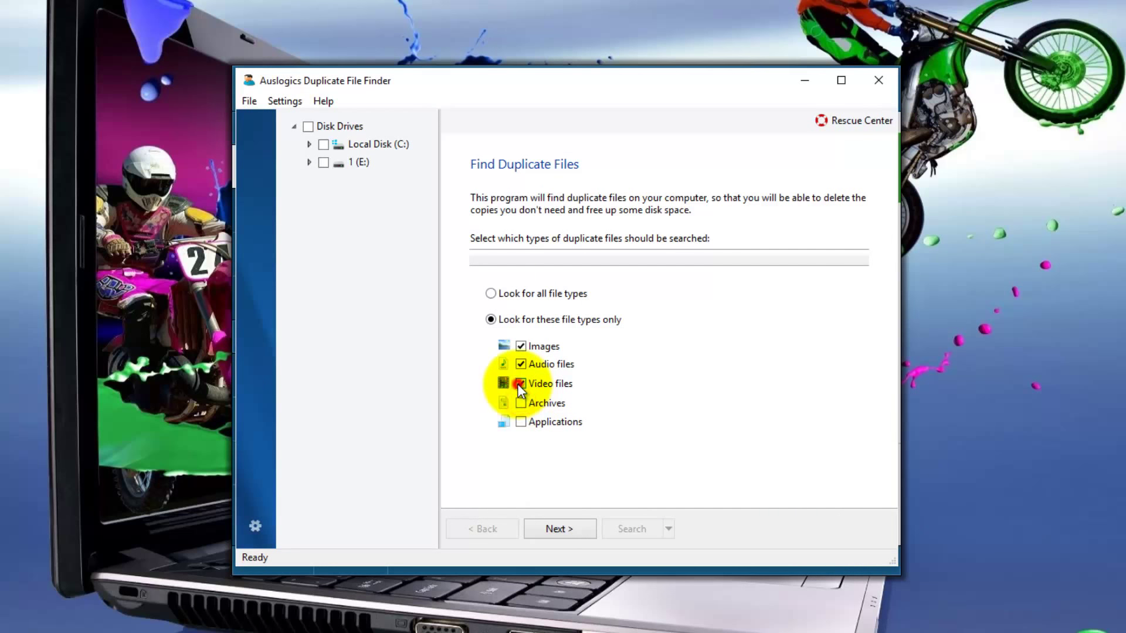
{"action": "left_click", "coordinate": [519, 364]}
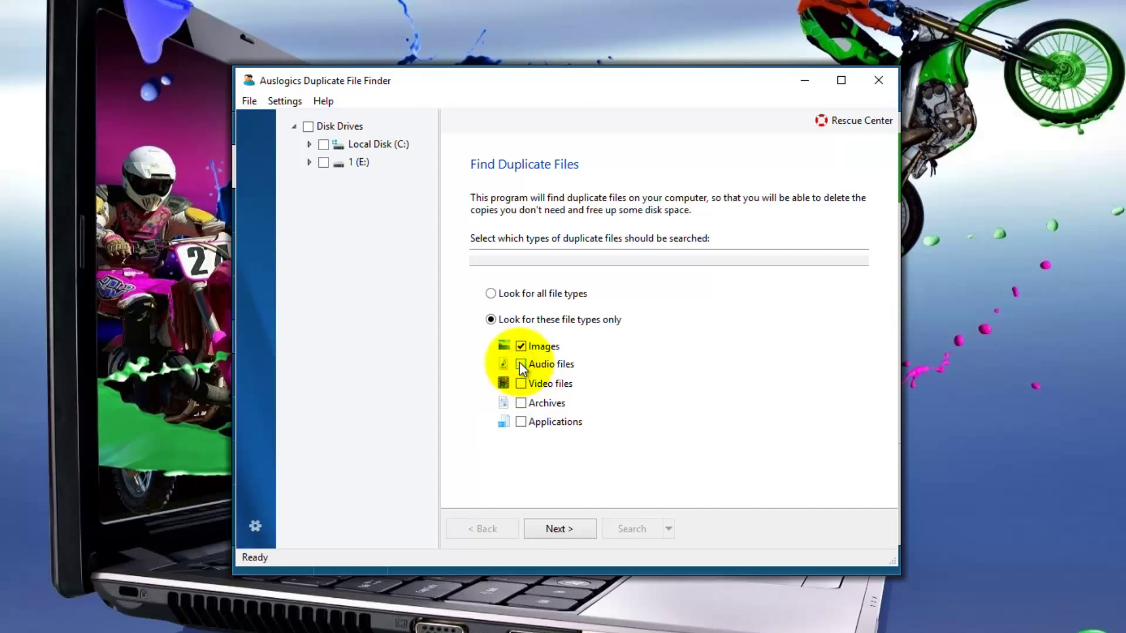
Keep the default size, date and file name search criteria, and set the removal method for duplicates to Permanently.
{"action": "left_click", "coordinate": [556, 529]}
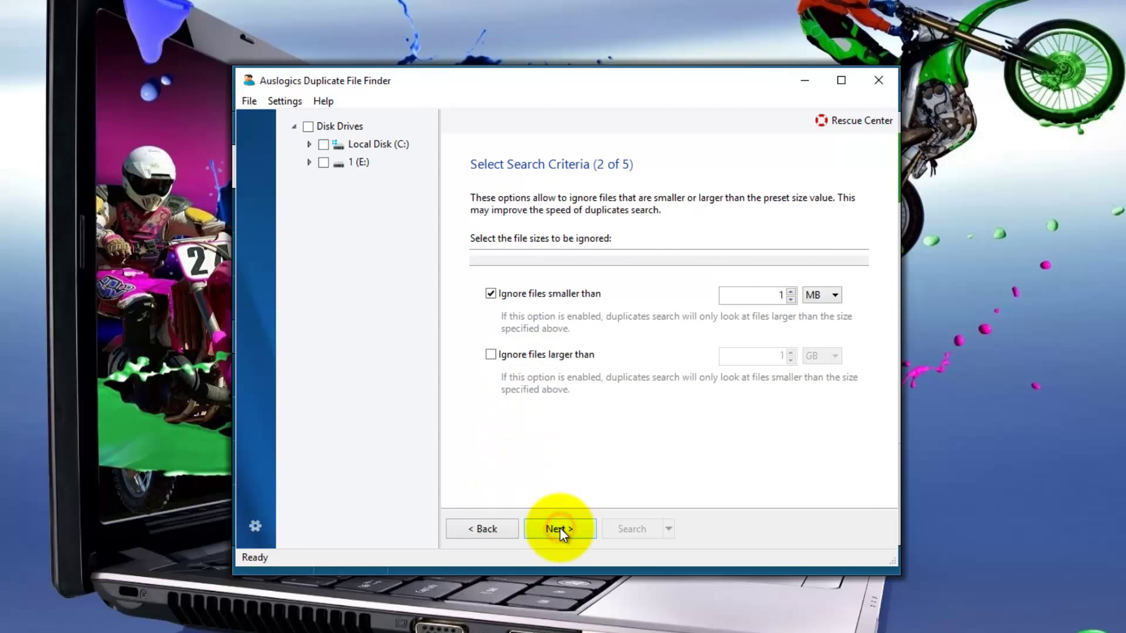
{"action": "left_click", "coordinate": [560, 527]}
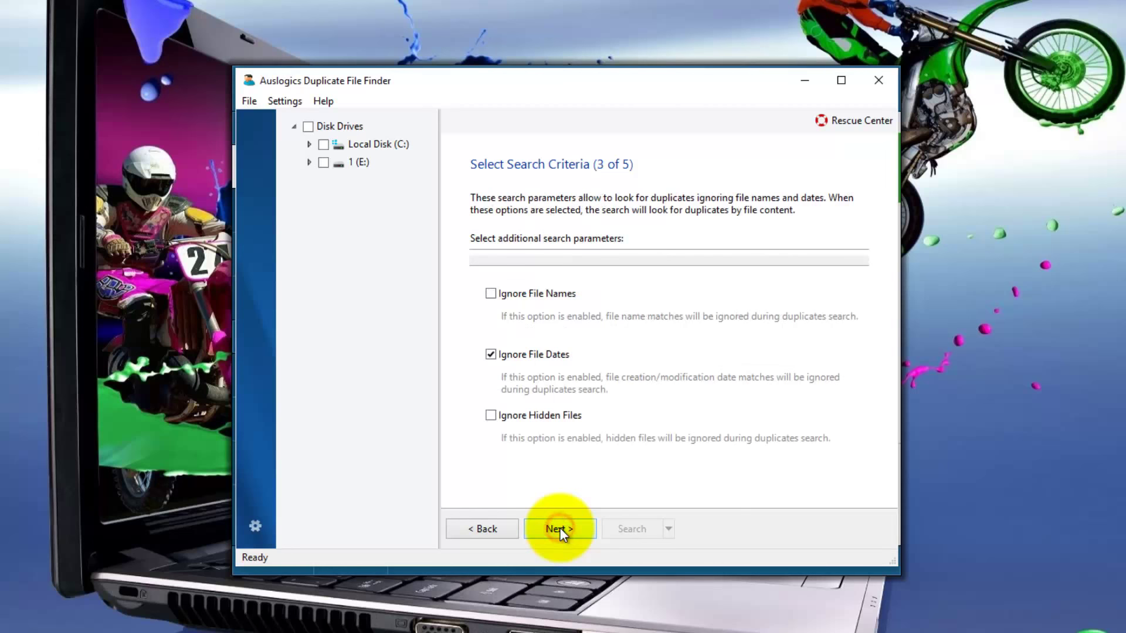
{"action": "left_click", "coordinate": [560, 531]}
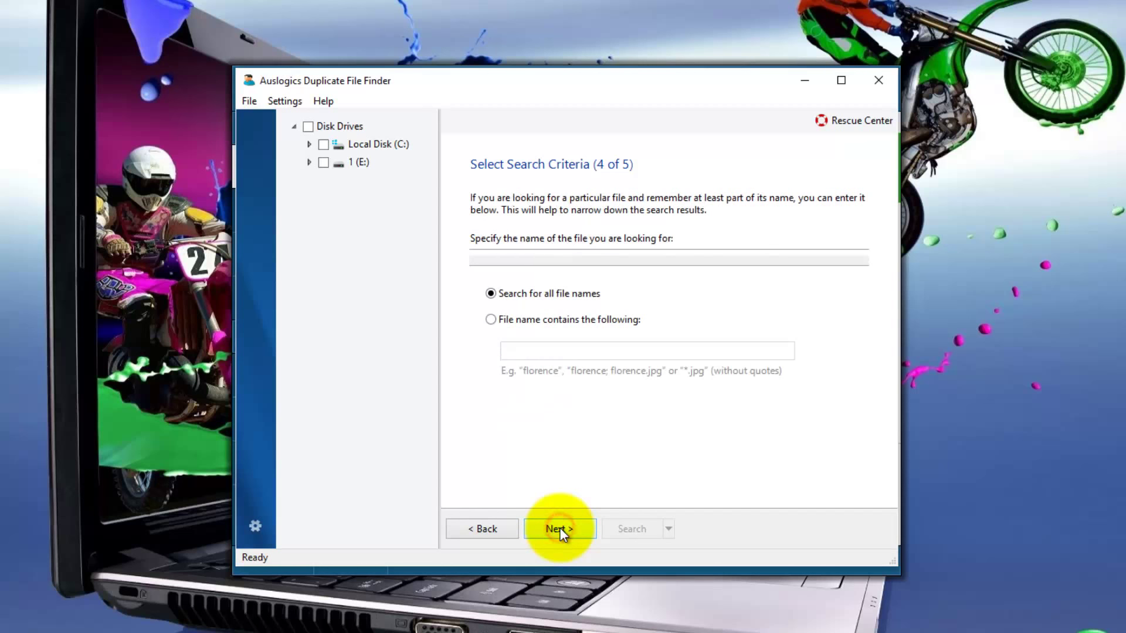
{"action": "left_click", "coordinate": [560, 530]}
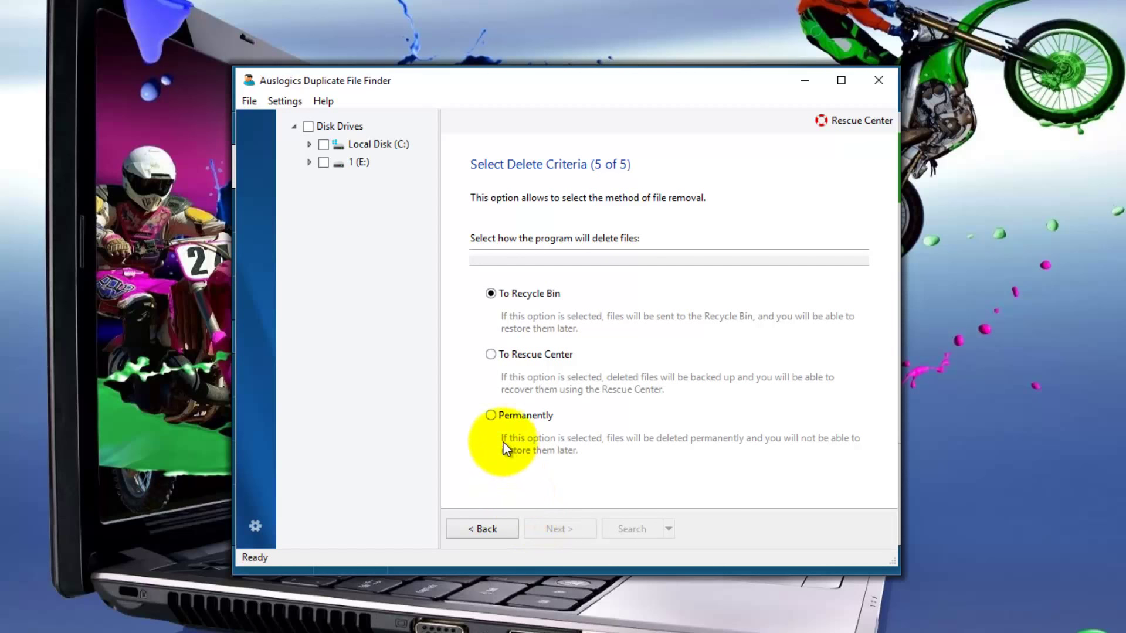
{"action": "left_click", "coordinate": [491, 416]}
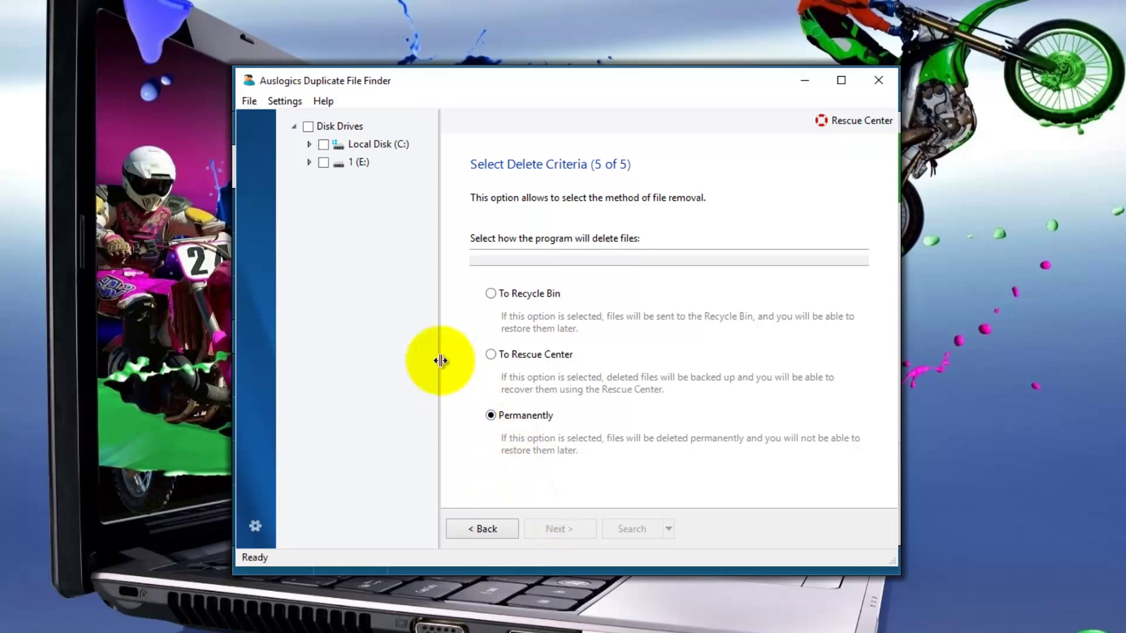
Search Local Disk (C:) for duplicate files and close Duplicate File Finder.
{"action": "left_click", "coordinate": [323, 144]}
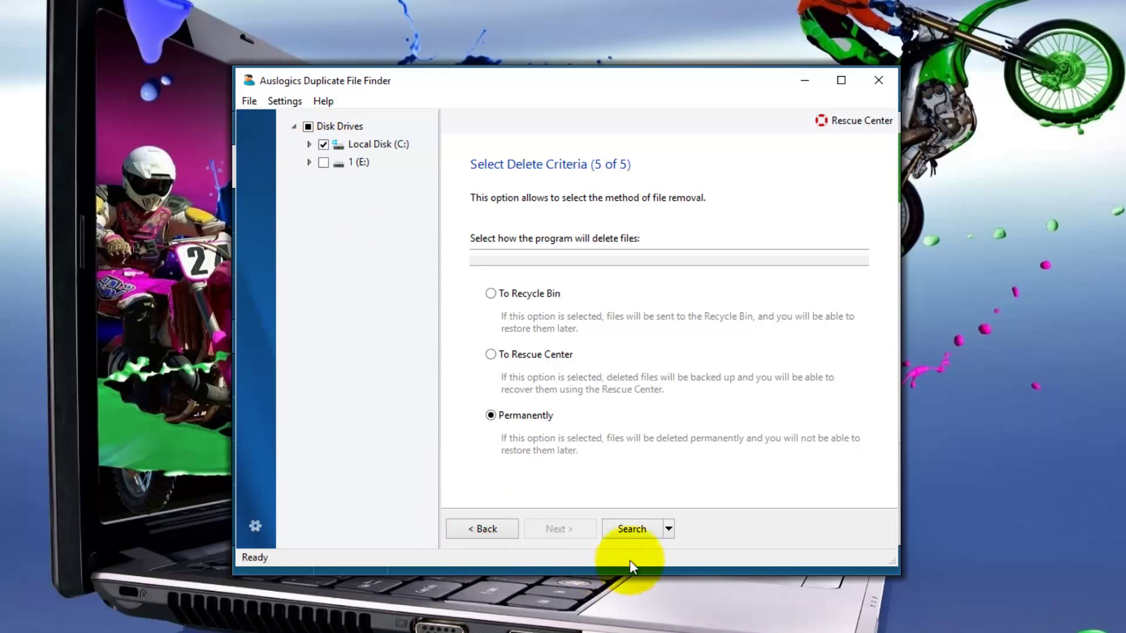
{"action": "left_click", "coordinate": [624, 529]}
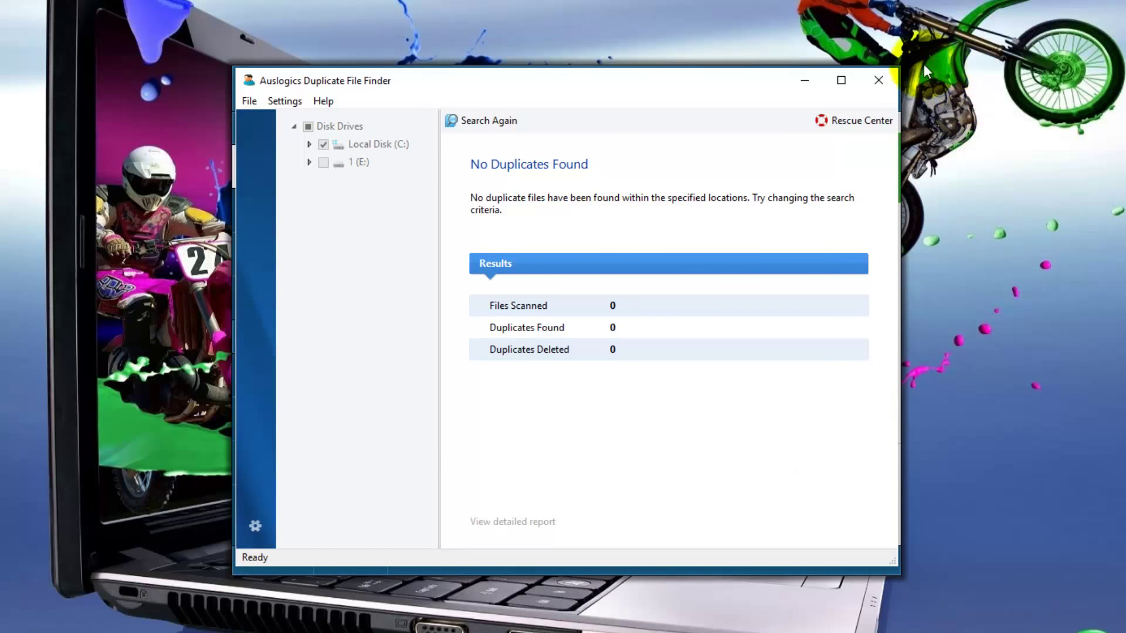
{"action": "left_click", "coordinate": [880, 82]}
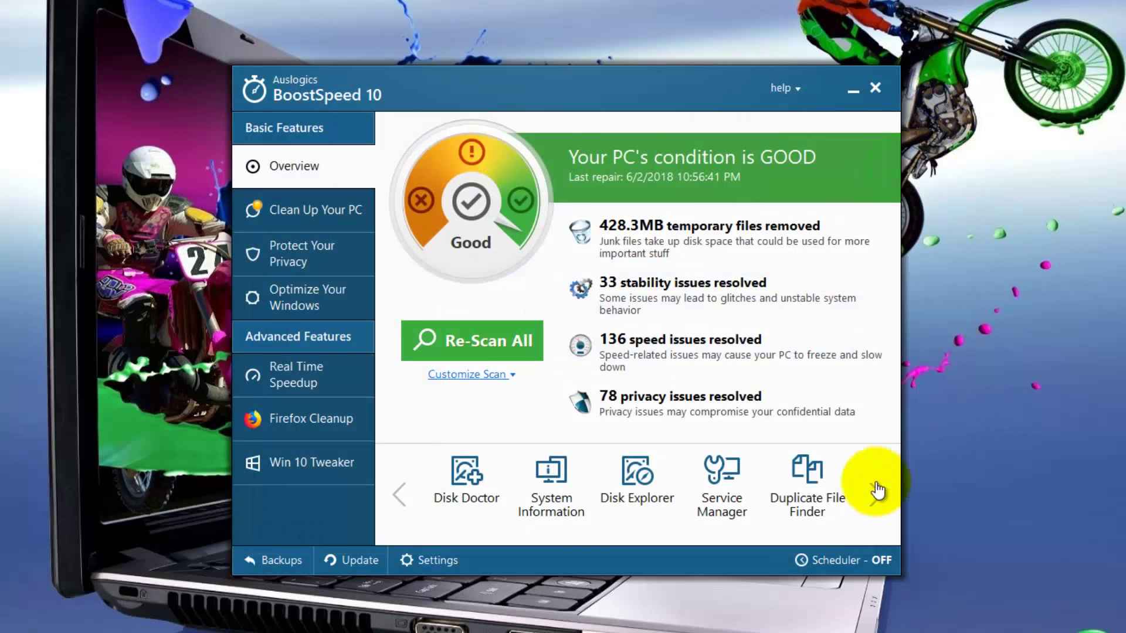
Open Free Space Wiper, view its drive list and close it without wiping anything.
{"action": "left_click", "coordinate": [871, 494]}
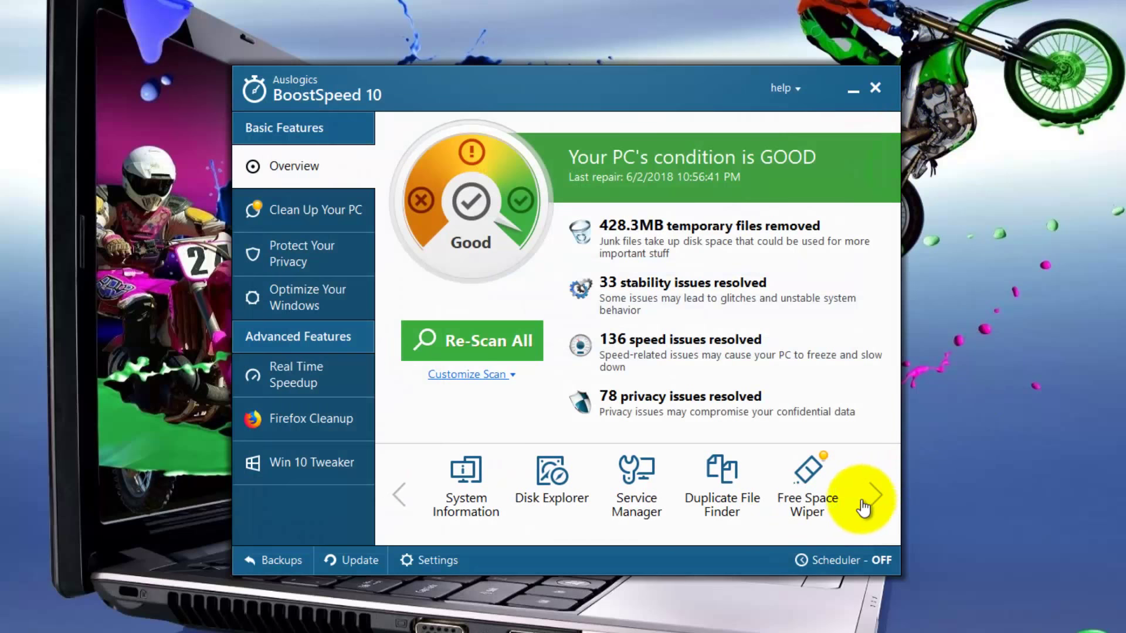
{"action": "left_click", "coordinate": [795, 489]}
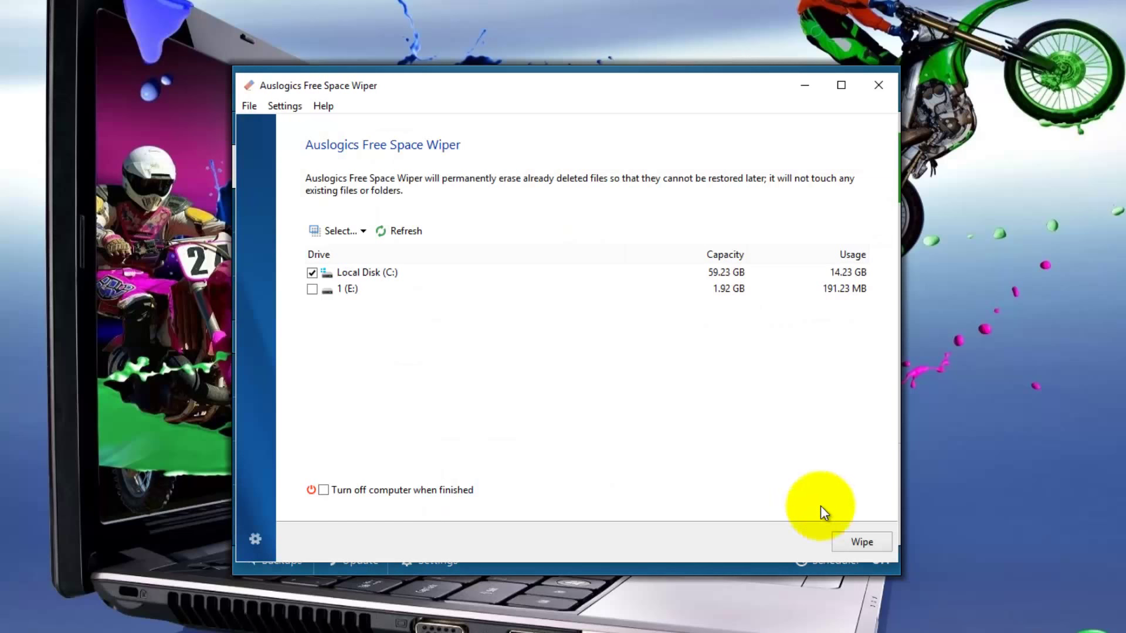
{"action": "left_click", "coordinate": [881, 83]}
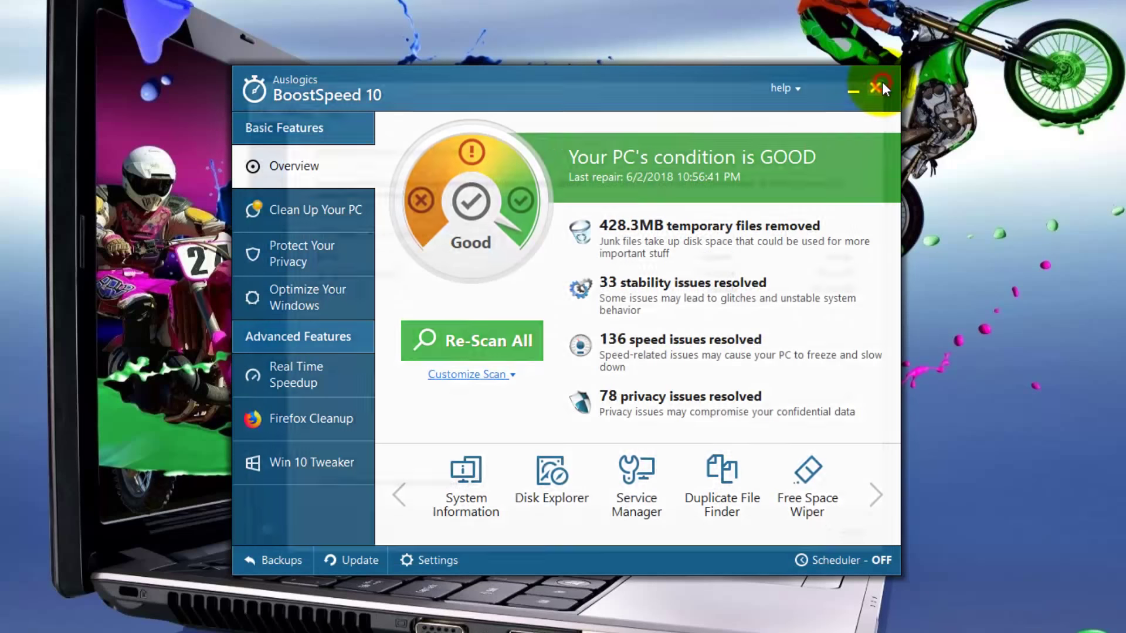
Open Task Manager, view the running applications and resource graphs, and close it.
{"action": "left_click", "coordinate": [880, 502]}
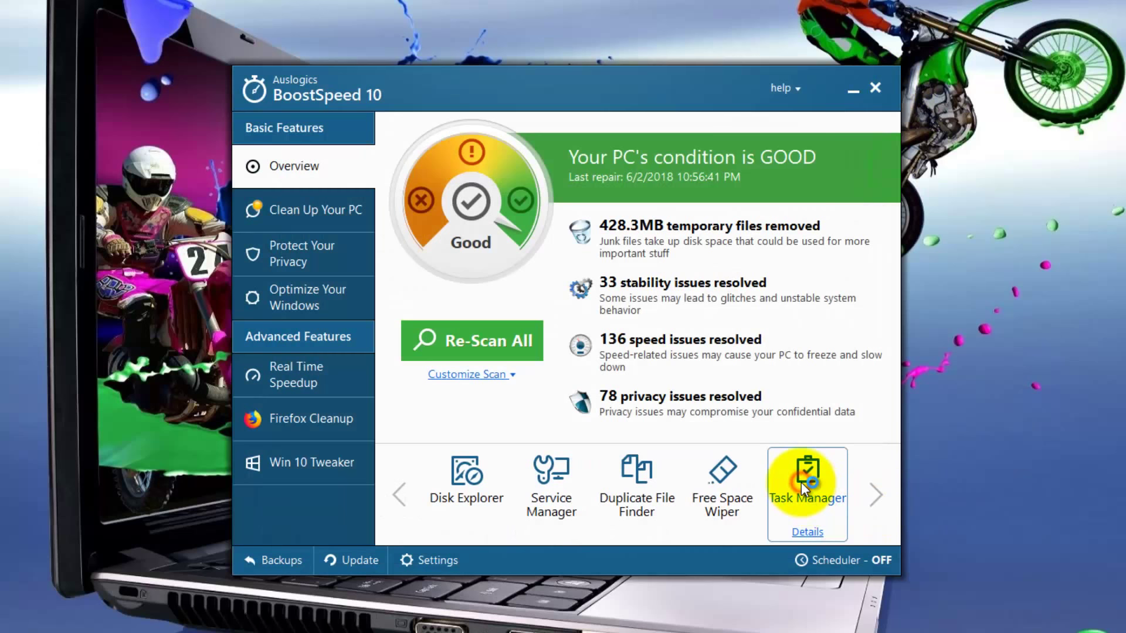
{"action": "left_click", "coordinate": [805, 478]}
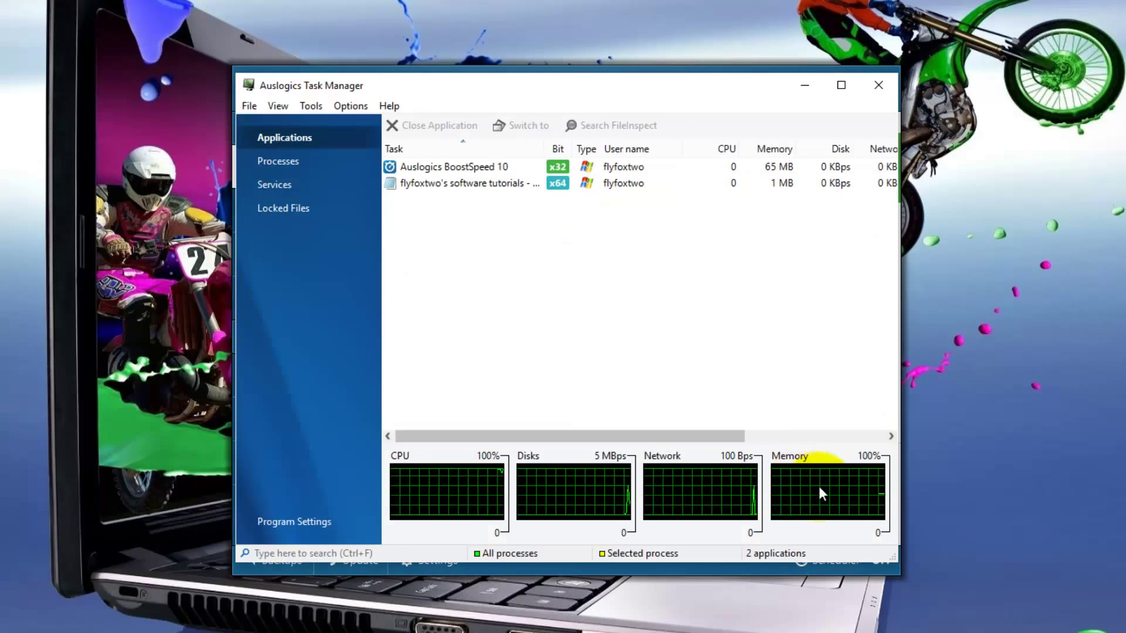
{"action": "left_click", "coordinate": [876, 85]}
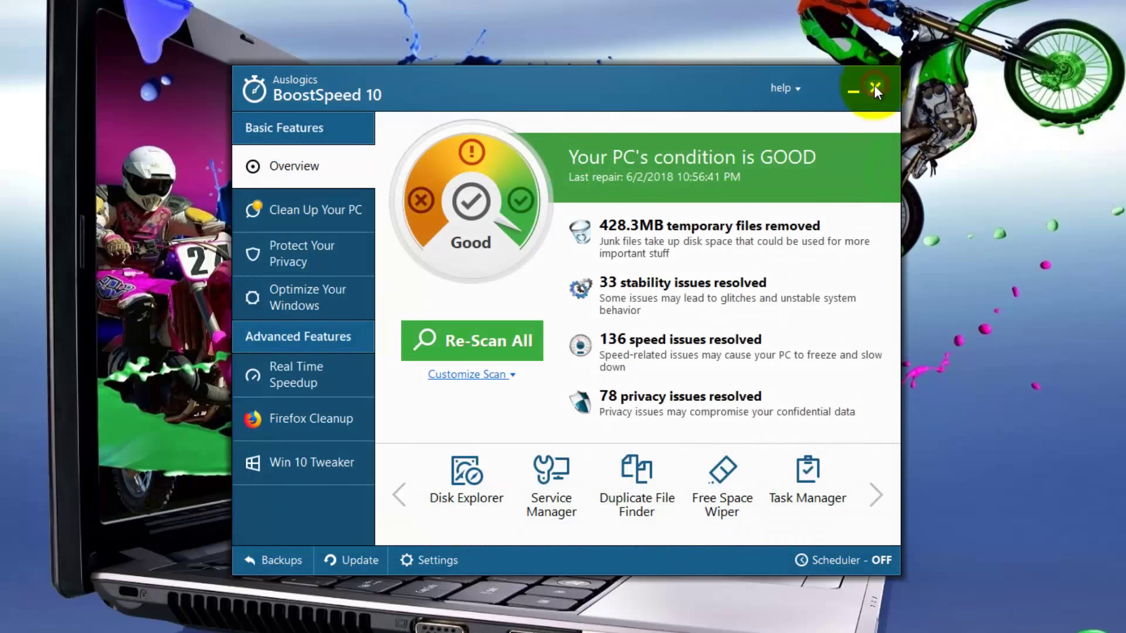
Open File Shredder, view its options for adding files or folders, and close it without shredding anything.
{"action": "left_click", "coordinate": [877, 497]}
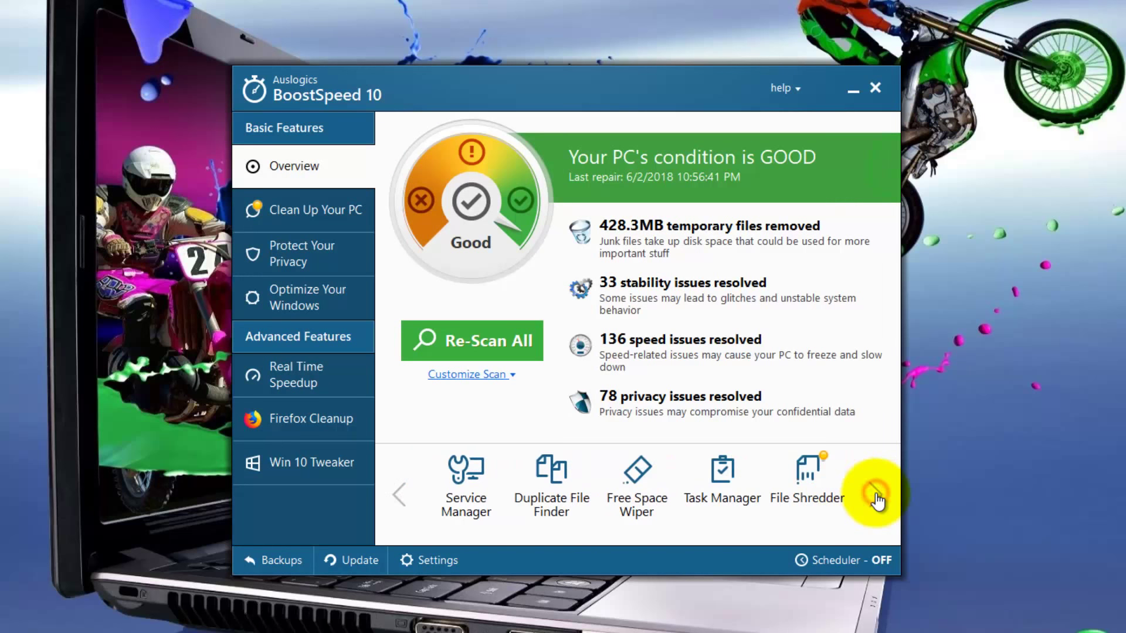
{"action": "left_click", "coordinate": [811, 492]}
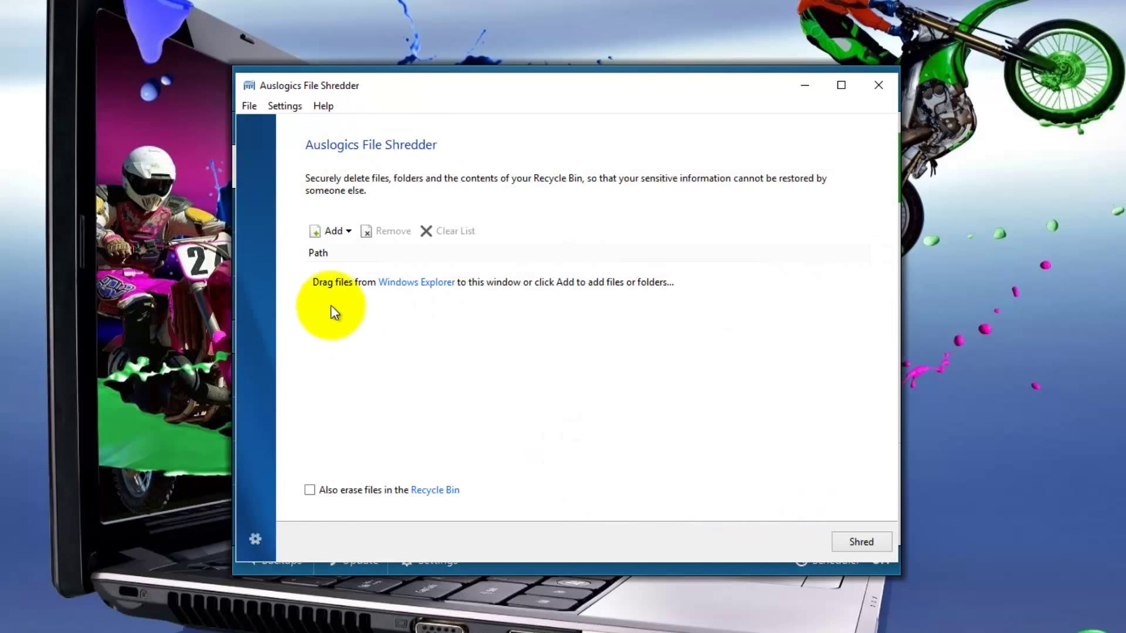
{"action": "left_click", "coordinate": [329, 232]}
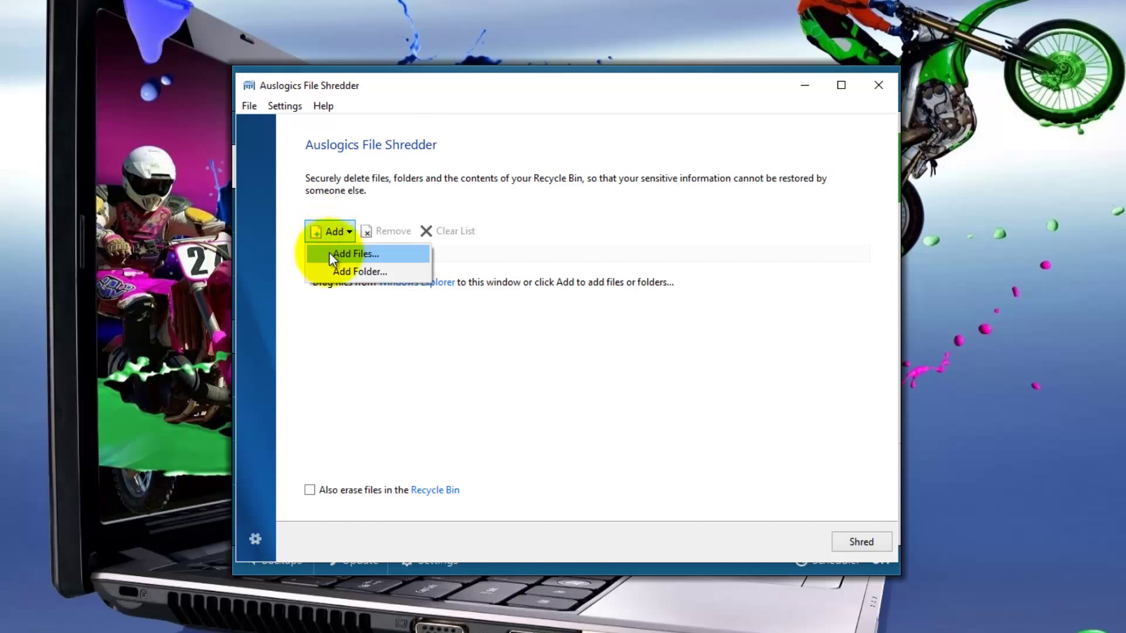
{"action": "left_click", "coordinate": [784, 213]}
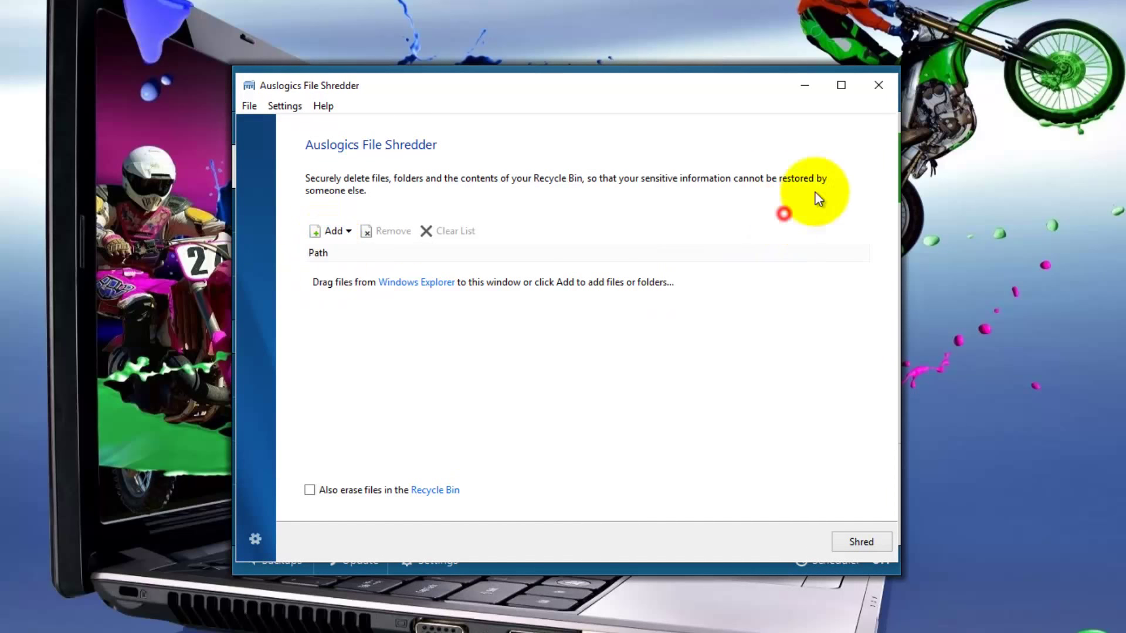
{"action": "left_click", "coordinate": [880, 83]}
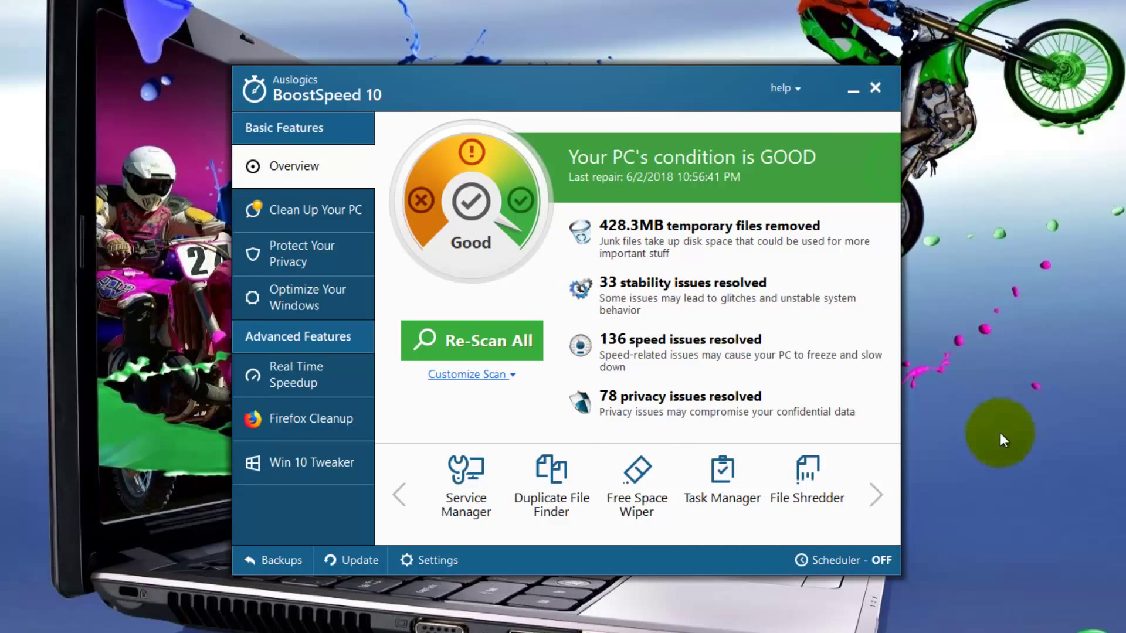
Open File Recovery, view its drive and file type search options, and close it without searching.
{"action": "left_click", "coordinate": [882, 497]}
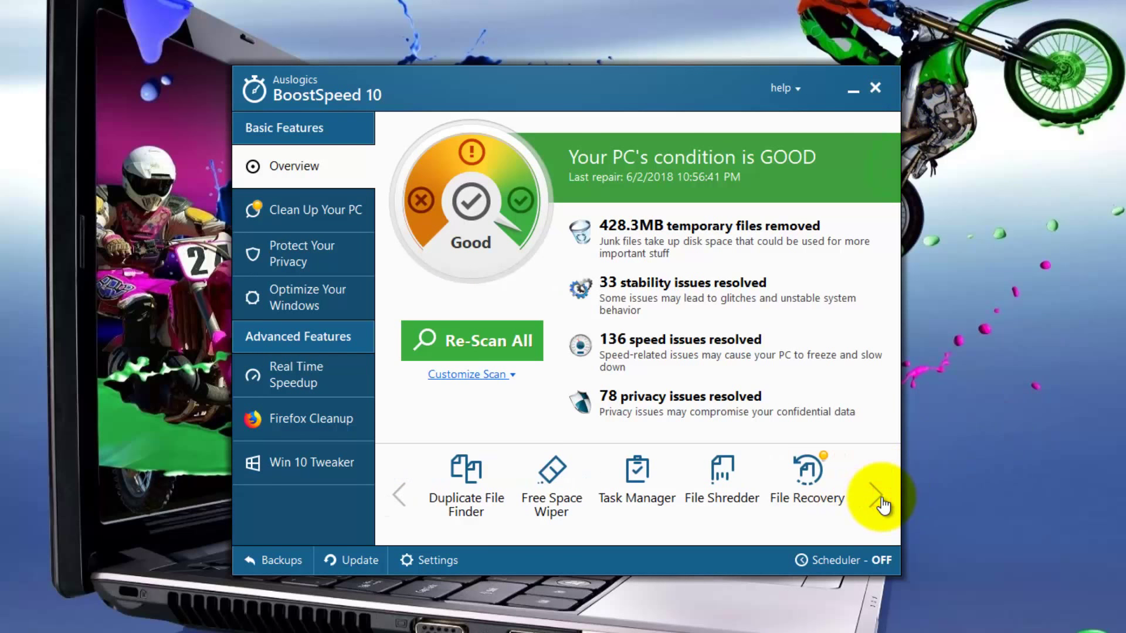
{"action": "left_click", "coordinate": [804, 477]}
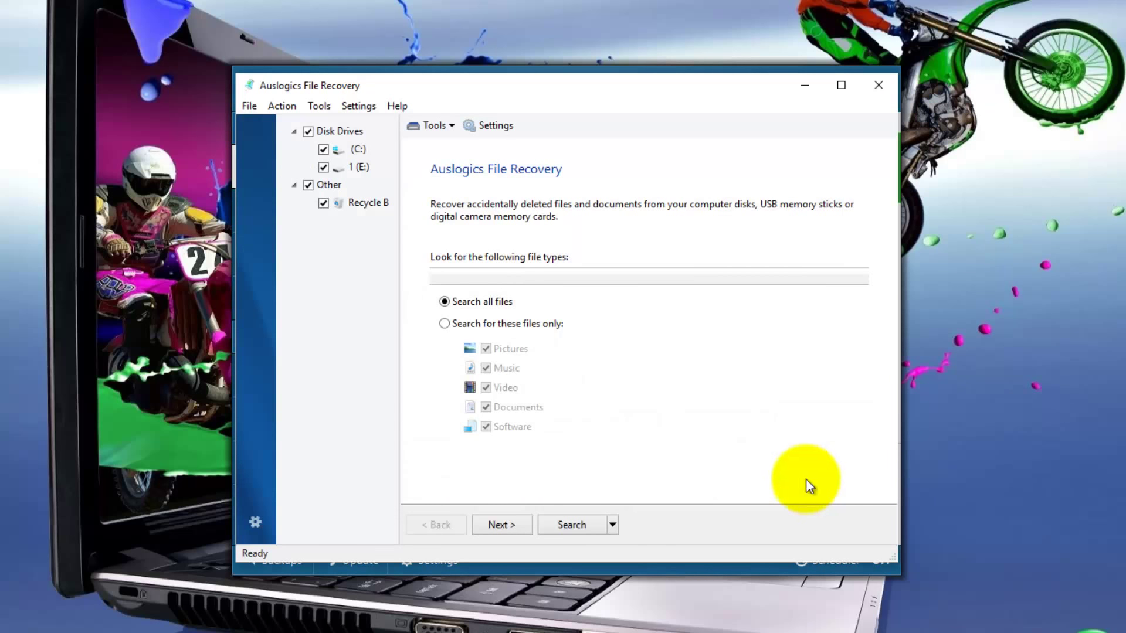
{"action": "left_click", "coordinate": [880, 86]}
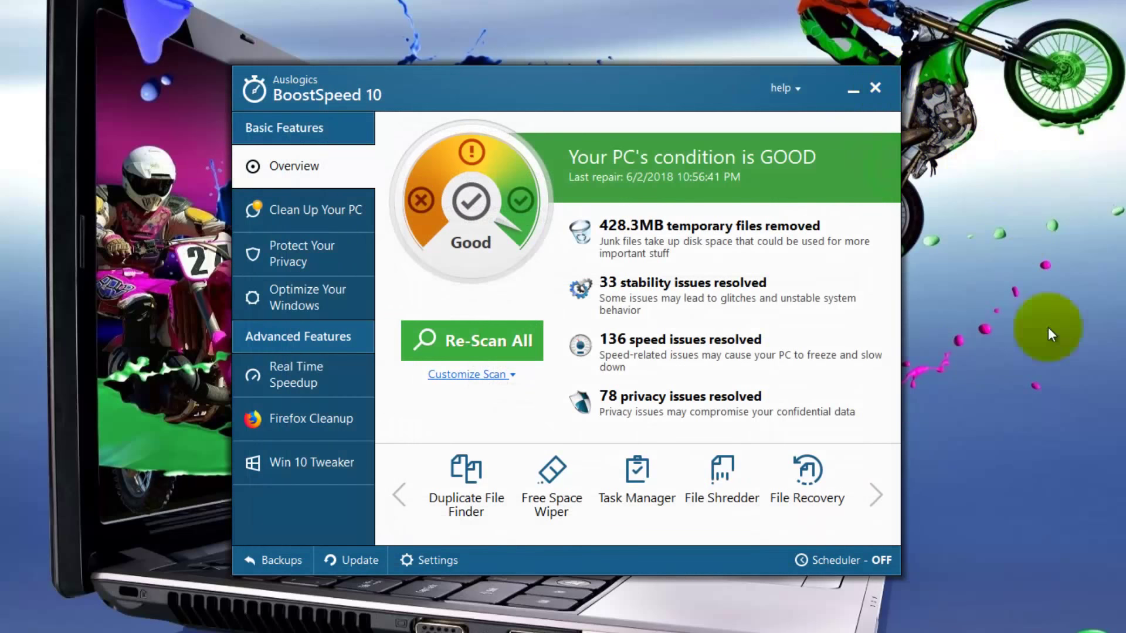
Open Locked Files Manager, view the list of locked files and the processes locking them, and close it.
{"action": "left_click", "coordinate": [877, 495]}
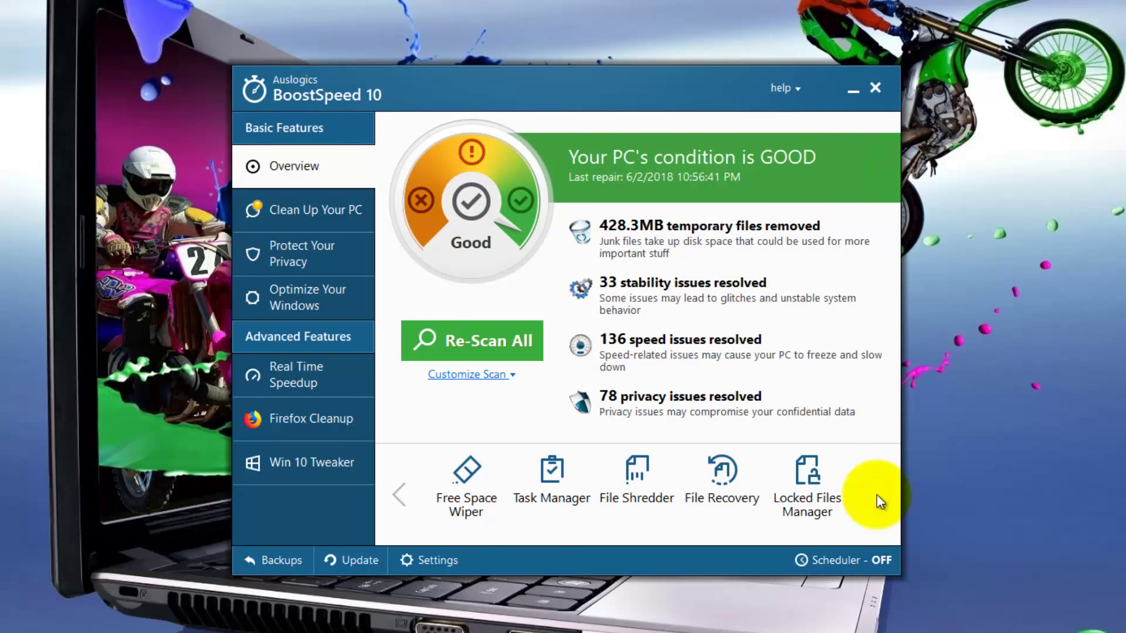
{"action": "left_click", "coordinate": [810, 493]}
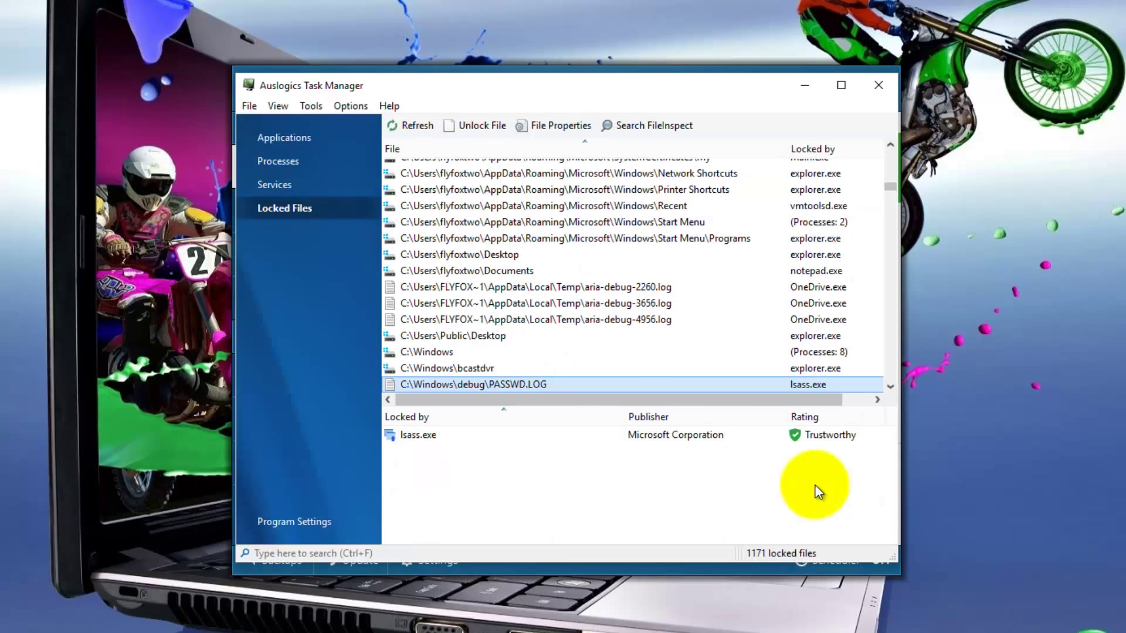
{"action": "left_click", "coordinate": [879, 84]}
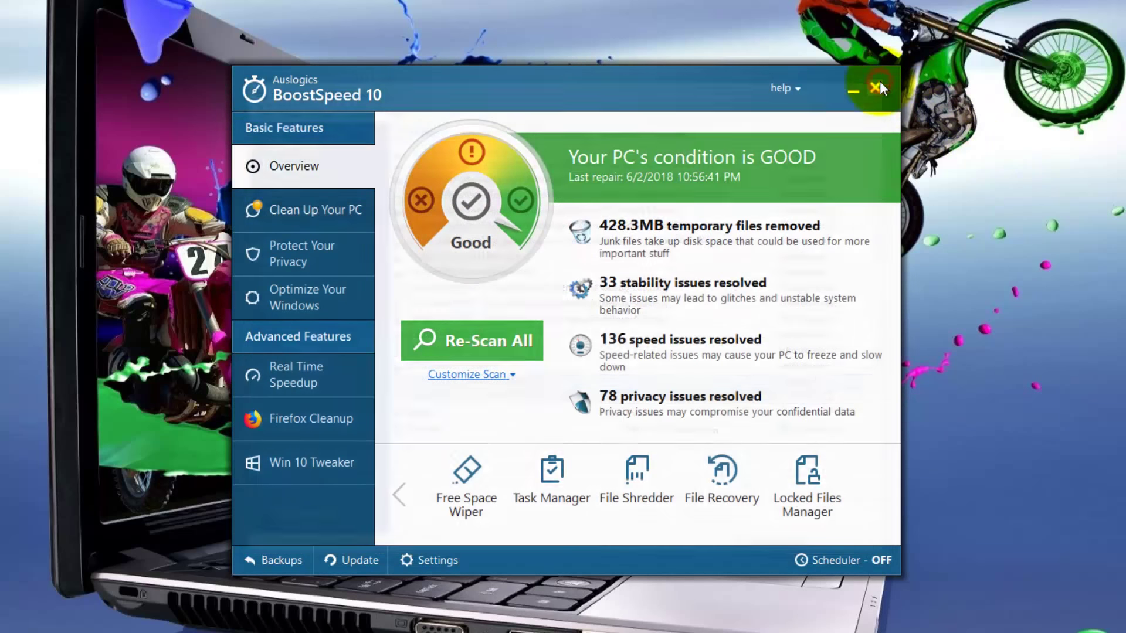
Review the additional tools on the Overview page from Locked Files Manager back to Disk Defrag at the start.
{"action": "left_click", "coordinate": [400, 494]}
{"action": "left_click", "coordinate": [400, 494]}
{"action": "left_click", "coordinate": [400, 495]}
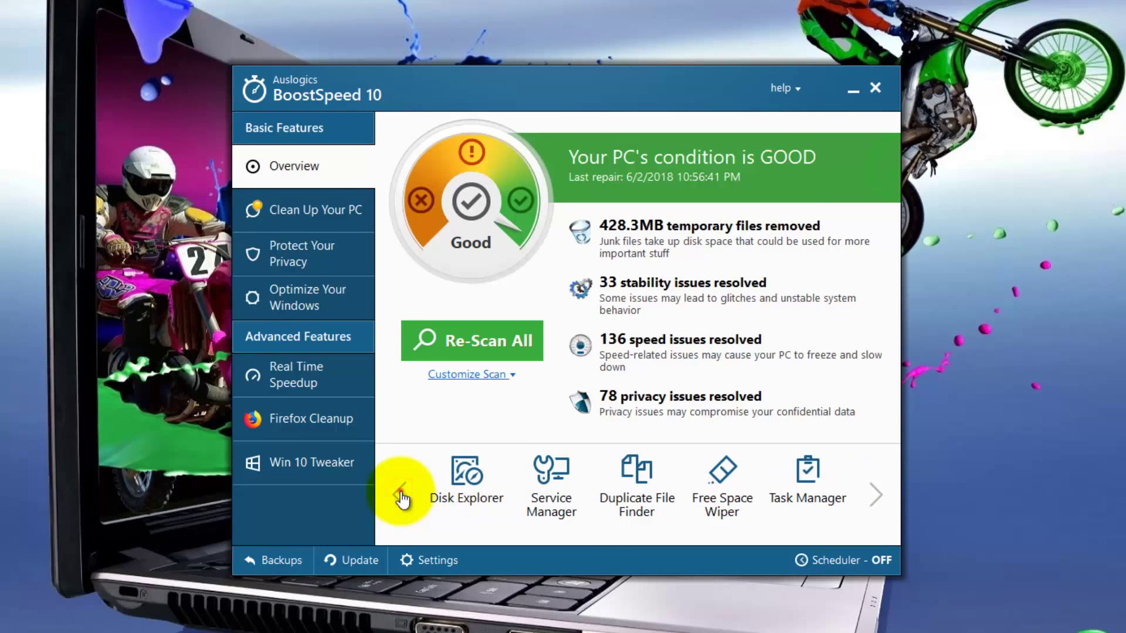
{"action": "left_click", "coordinate": [400, 495]}
{"action": "left_click", "coordinate": [400, 495]}
{"action": "left_click", "coordinate": [400, 494]}
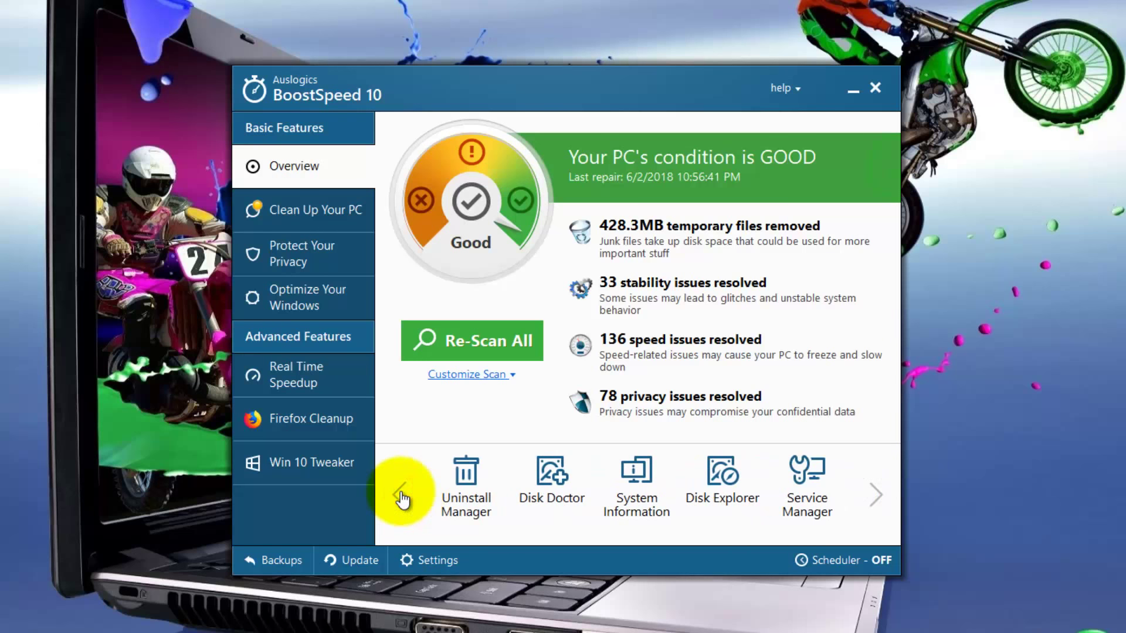
{"action": "left_click", "coordinate": [400, 494]}
{"action": "left_click", "coordinate": [400, 495]}
{"action": "left_click", "coordinate": [400, 494]}
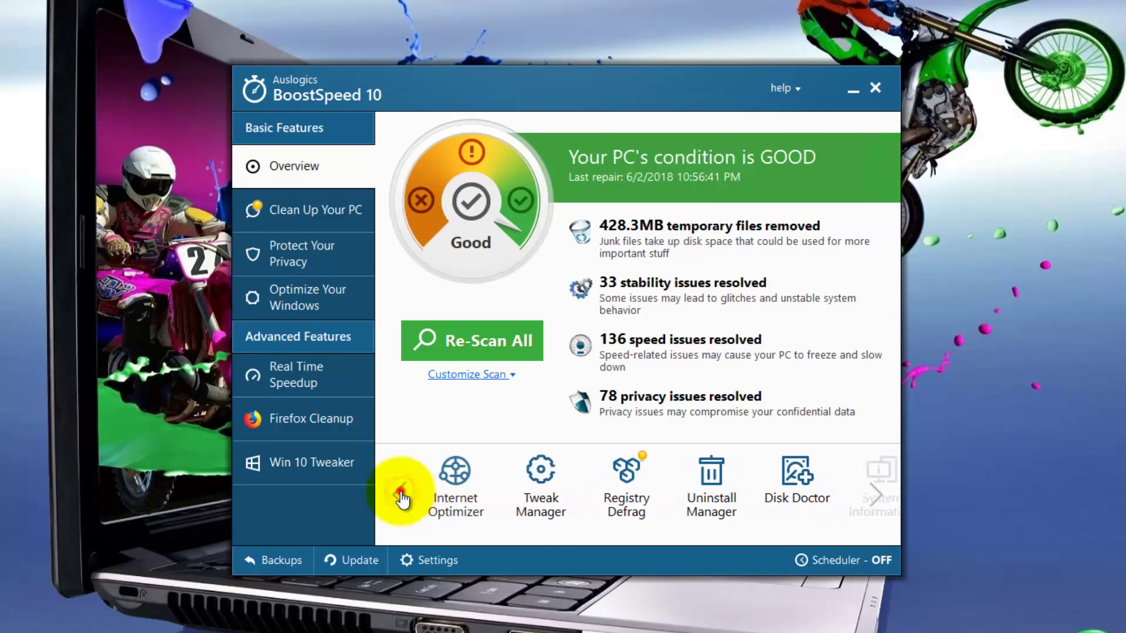
{"action": "left_click", "coordinate": [400, 494]}
{"action": "left_click", "coordinate": [400, 495]}
{"action": "left_click", "coordinate": [400, 494]}
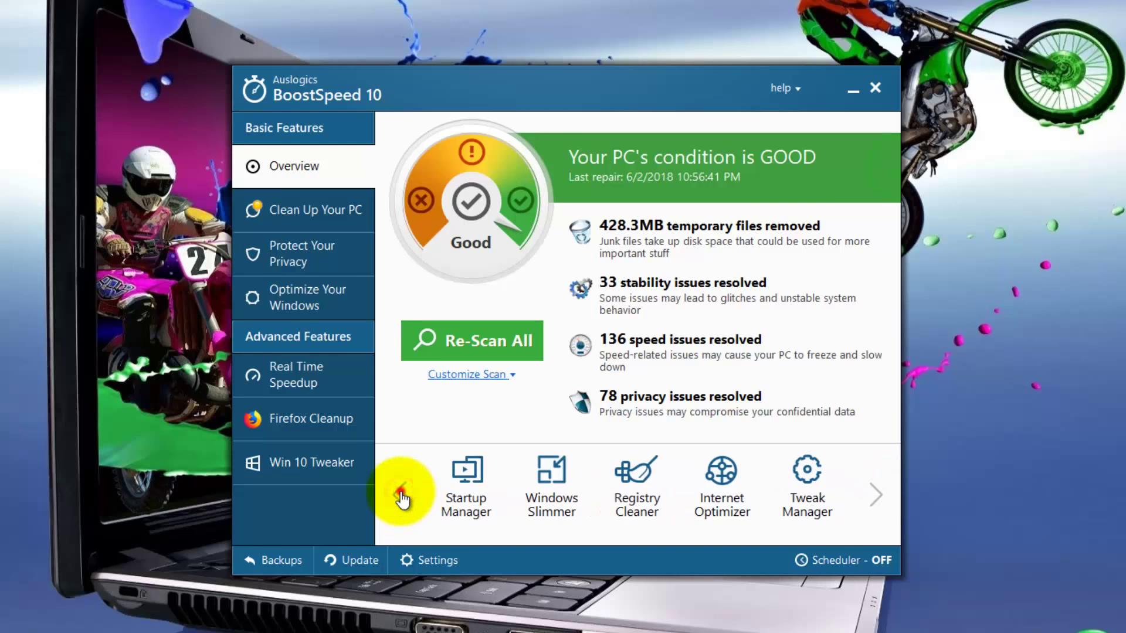
{"action": "left_click", "coordinate": [400, 494]}
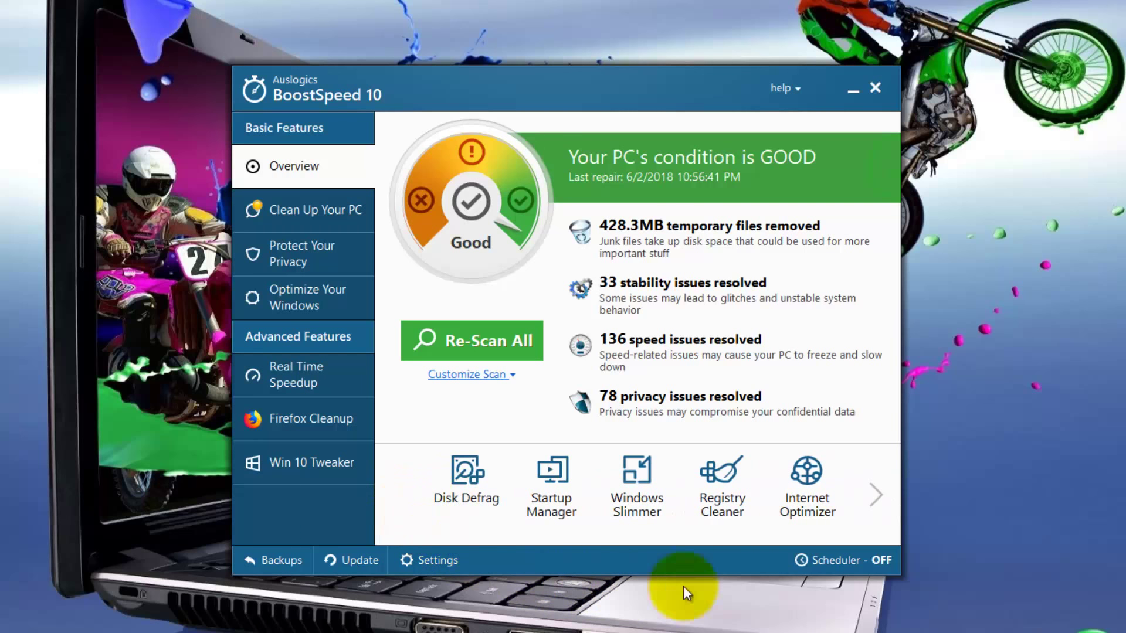